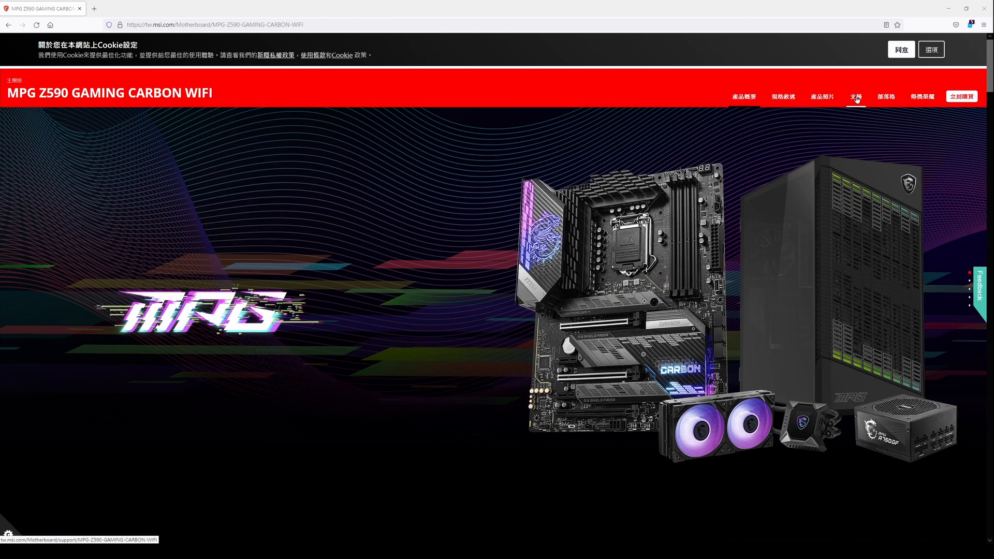
# - Open the utility downloads on the motherboard's support page and choose Win10 64 as the operating system
pyautogui.click(858, 98)
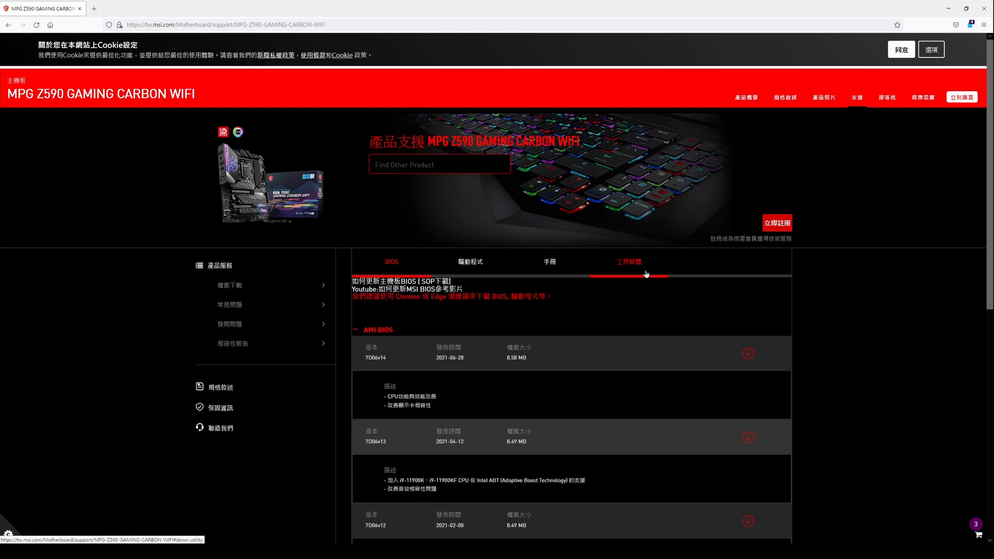
pyautogui.click(643, 272)
pyautogui.click(440, 305)
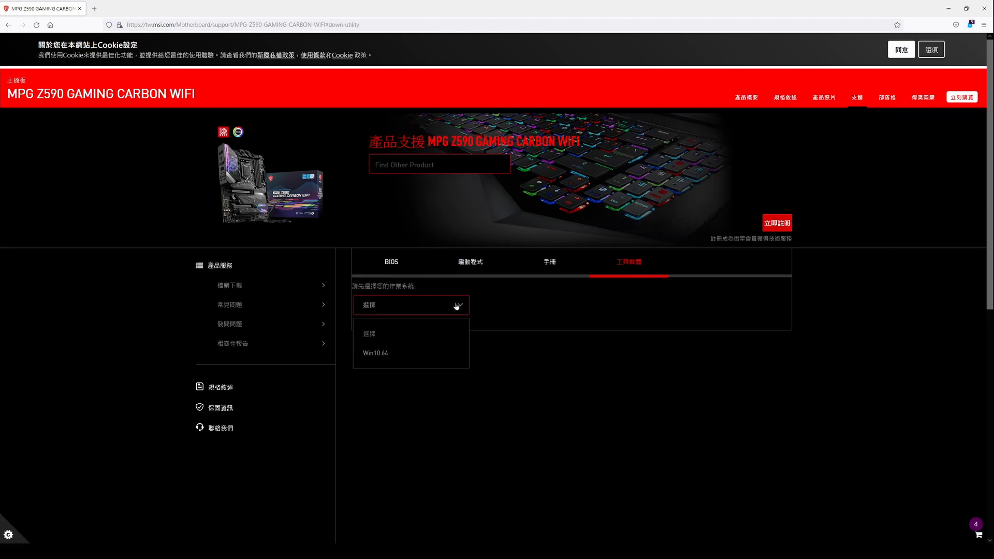
pyautogui.click(437, 355)
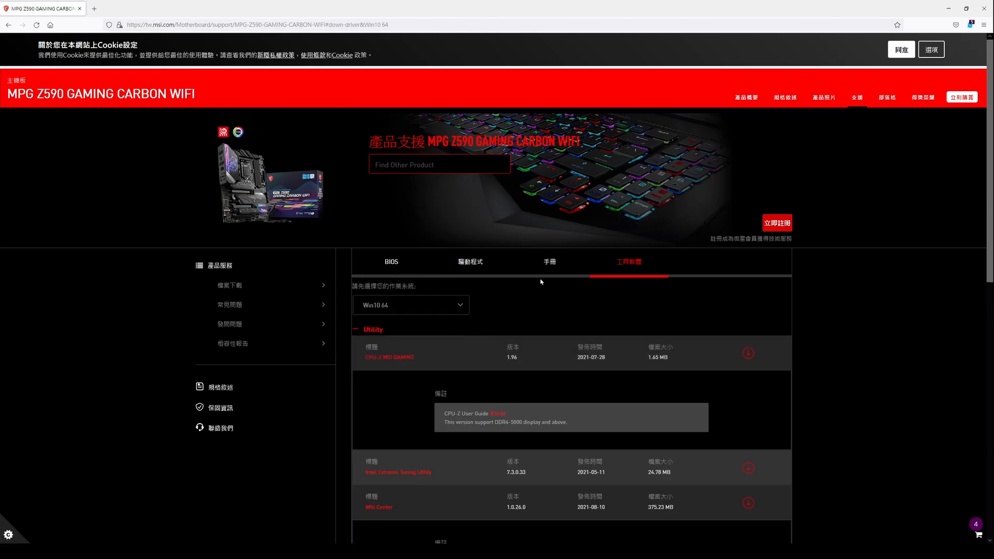
# - Download MSI Center 1.0.26.0, open its ZIP archive and dismiss the WinRAR purchase reminder
pyautogui.scroll(-5, 518, 284)
pyautogui.scroll(-3, 440, 244)
pyautogui.scroll(3, 439, 240)
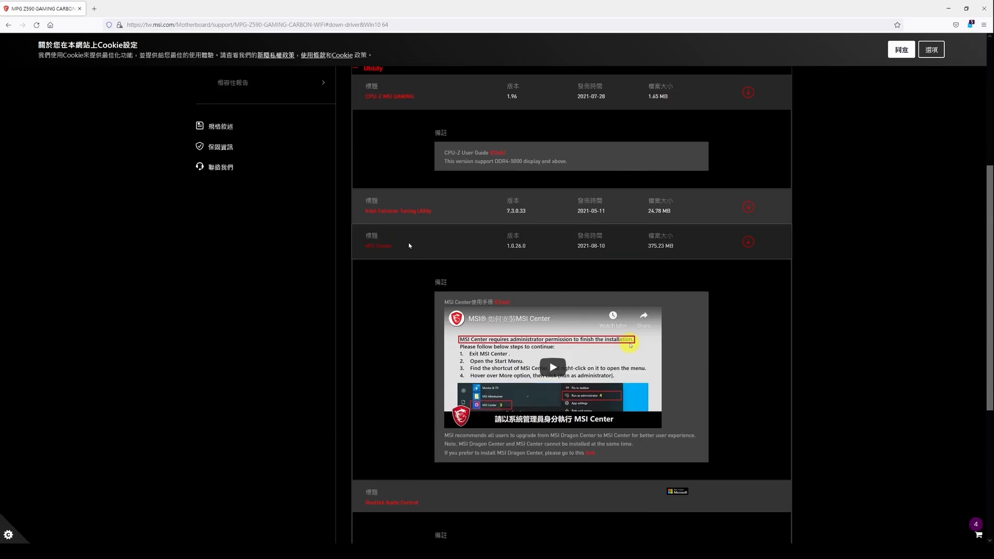
pyautogui.click(749, 243)
pyautogui.press('Return')
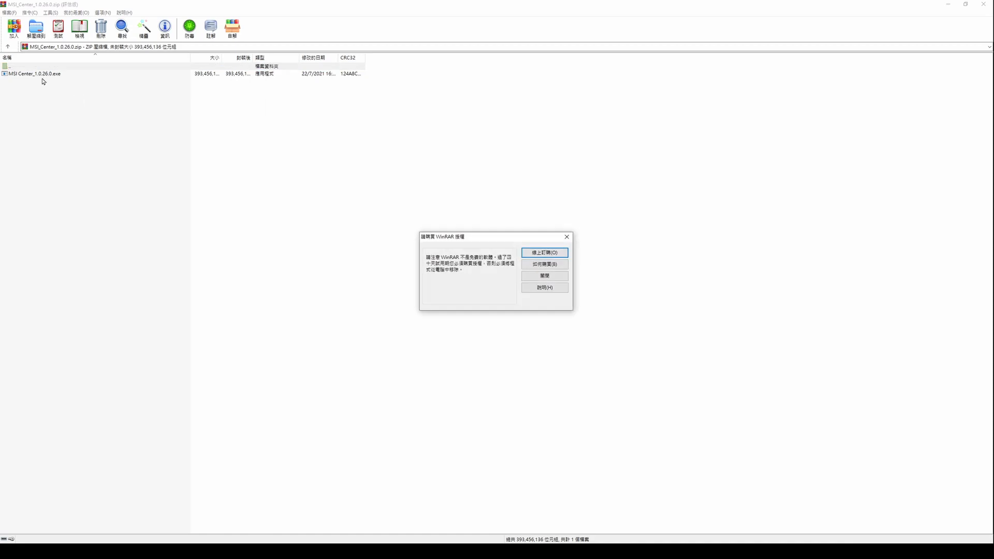
pyautogui.click(566, 238)
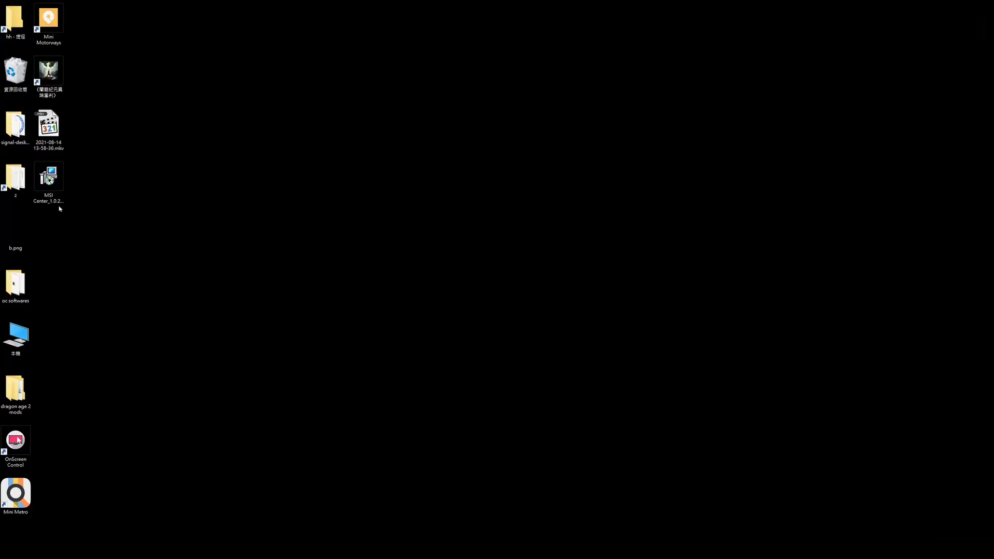
# - Install MSI Center from the desktop installer with 繁體中文 as the setup language and finish the setup
pyautogui.click(48, 178)
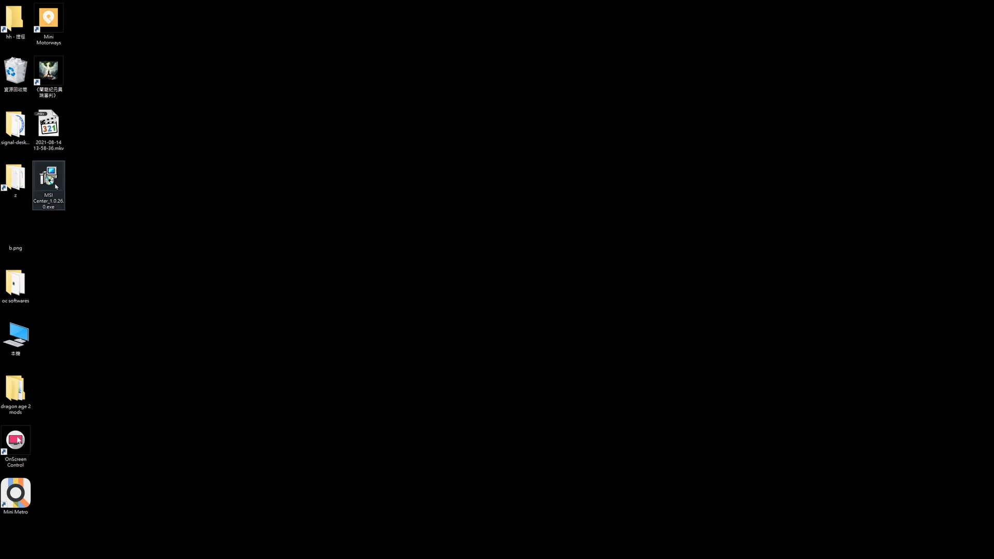
pyautogui.doubleClick(56, 185)
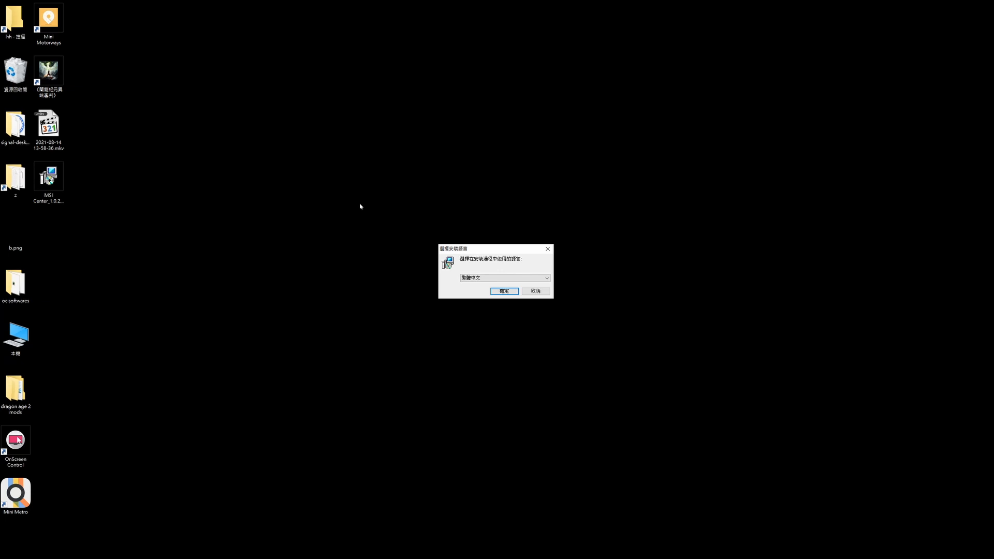
pyautogui.click(501, 292)
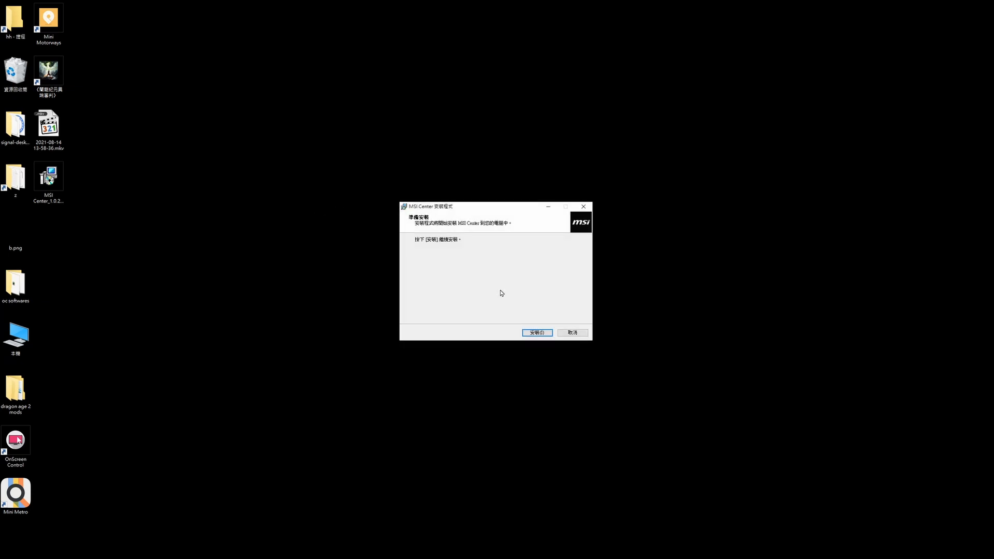
pyautogui.click(533, 334)
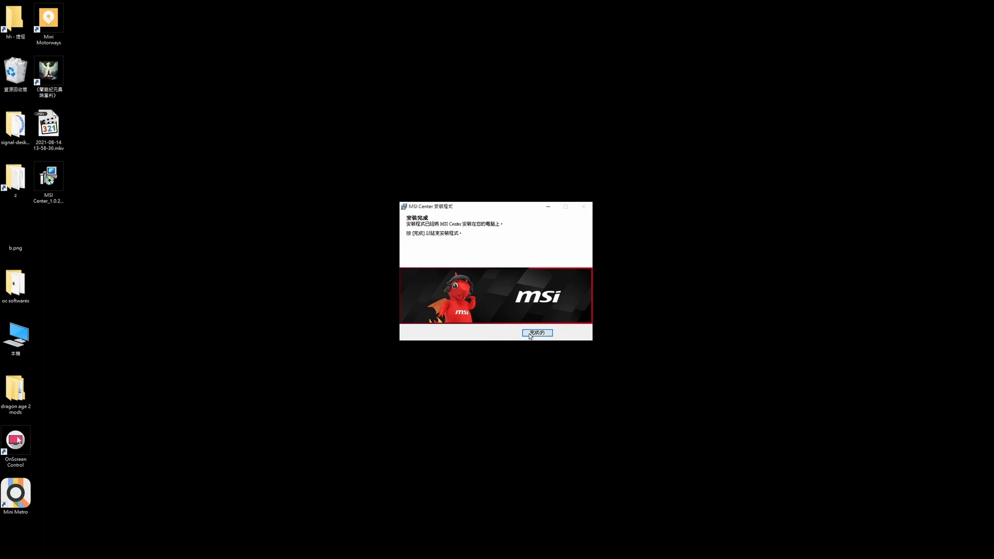
pyautogui.click(528, 335)
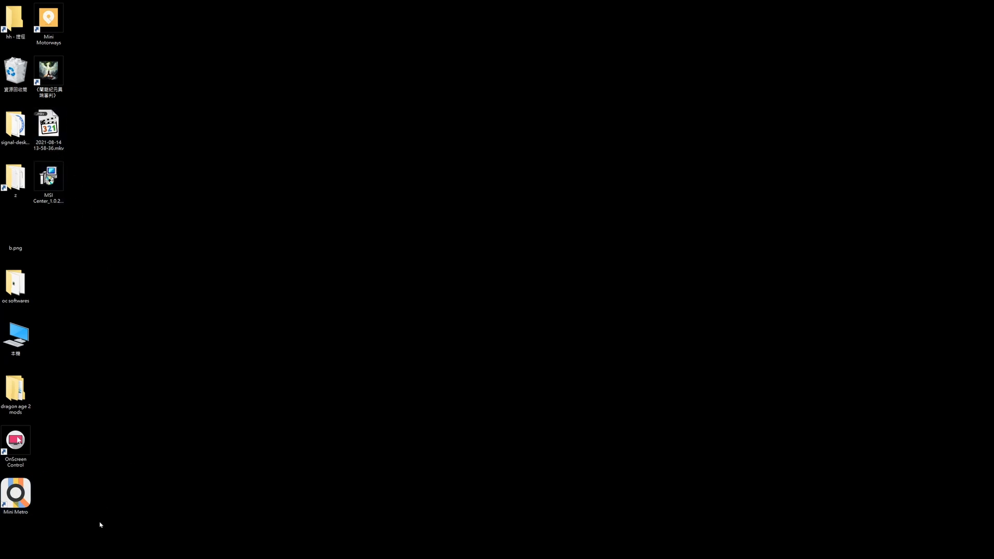
pyautogui.click(111, 312)
pyautogui.click(28, 552)
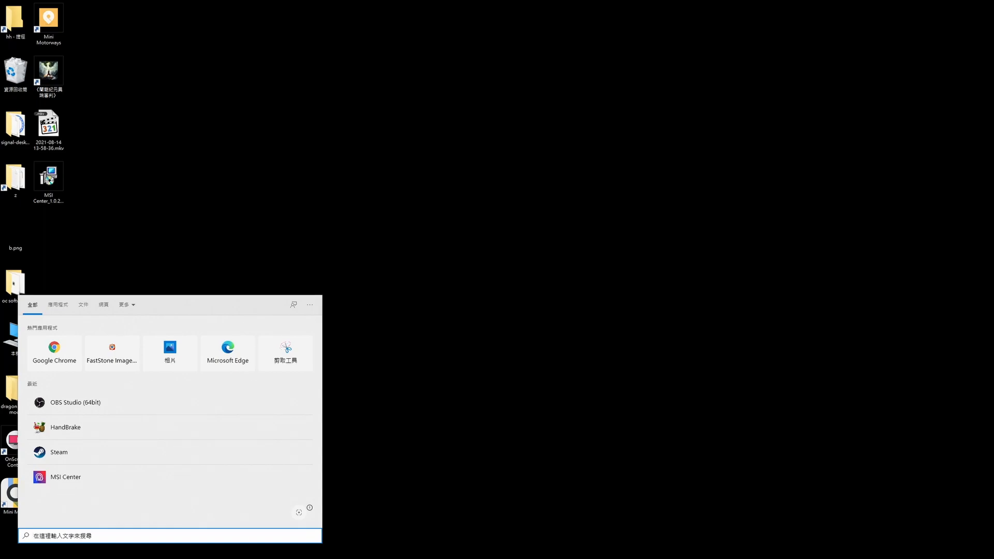
pyautogui.write('msice')
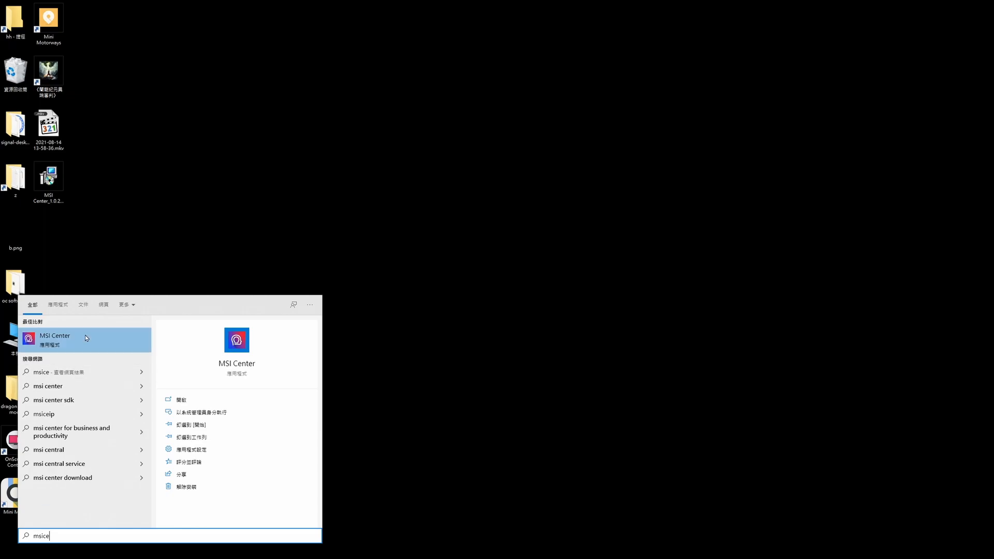
pyautogui.click(87, 338)
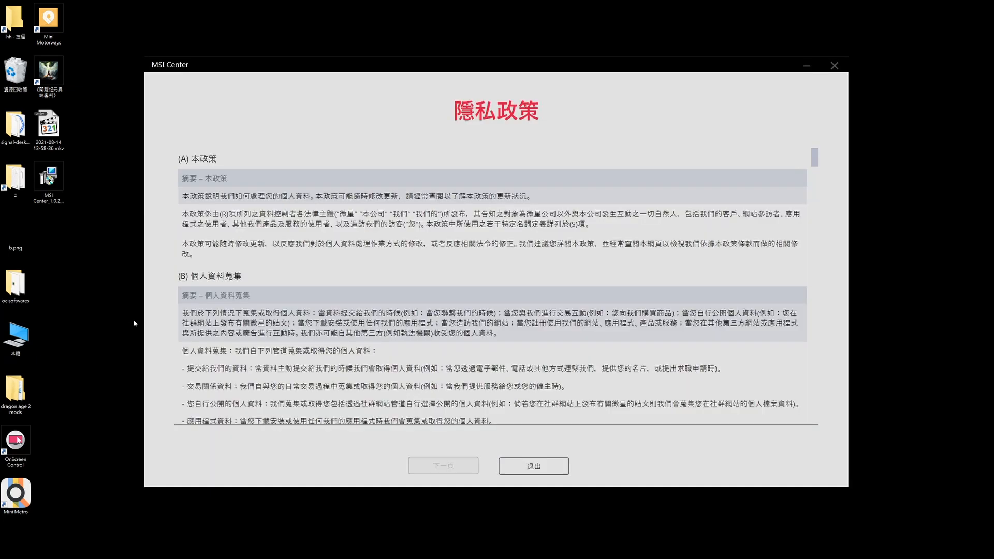
pyautogui.click(518, 470)
# - Search Windows for msi and run MSI Center as administrator
pyautogui.press('super+s')
pyautogui.write('msi')
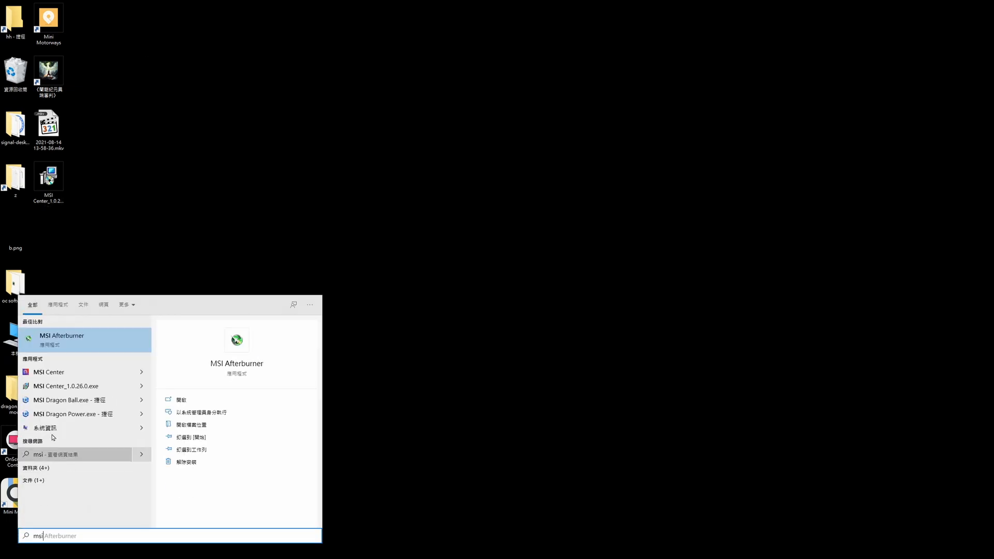
pyautogui.rightClick(63, 373)
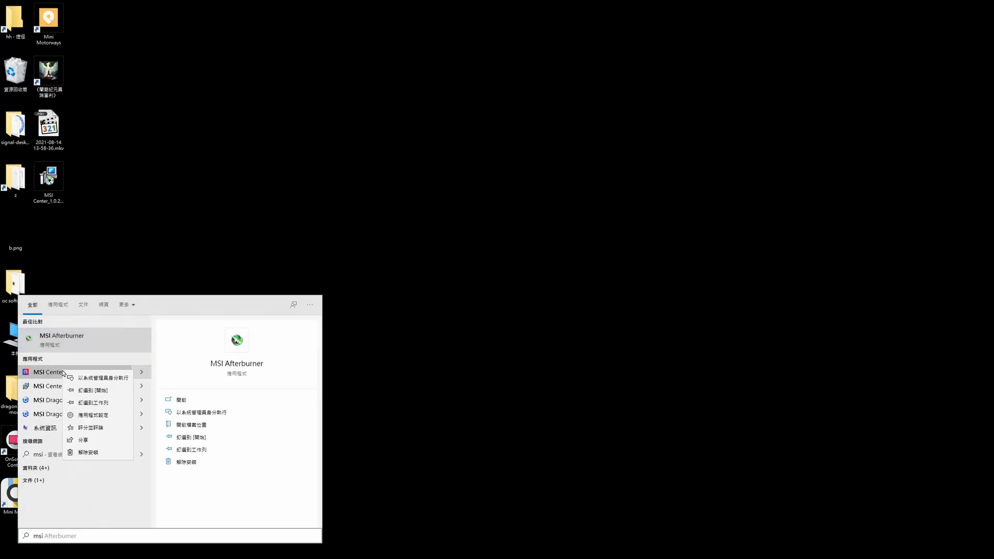
pyautogui.click(112, 381)
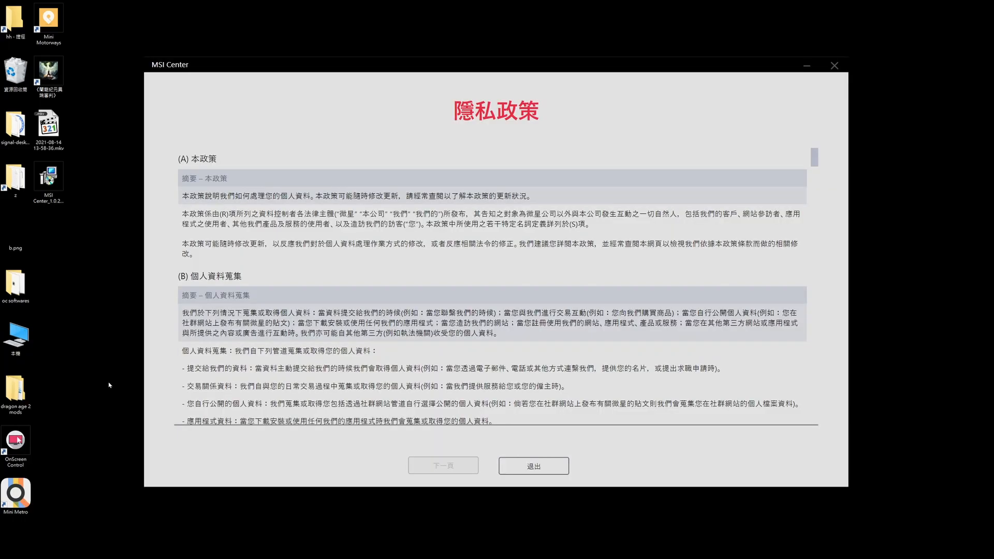
# - Go through the privacy policy and the following terms page to their ends and accept both
pyautogui.moveTo(815, 161); pyautogui.dragTo(800, 449)
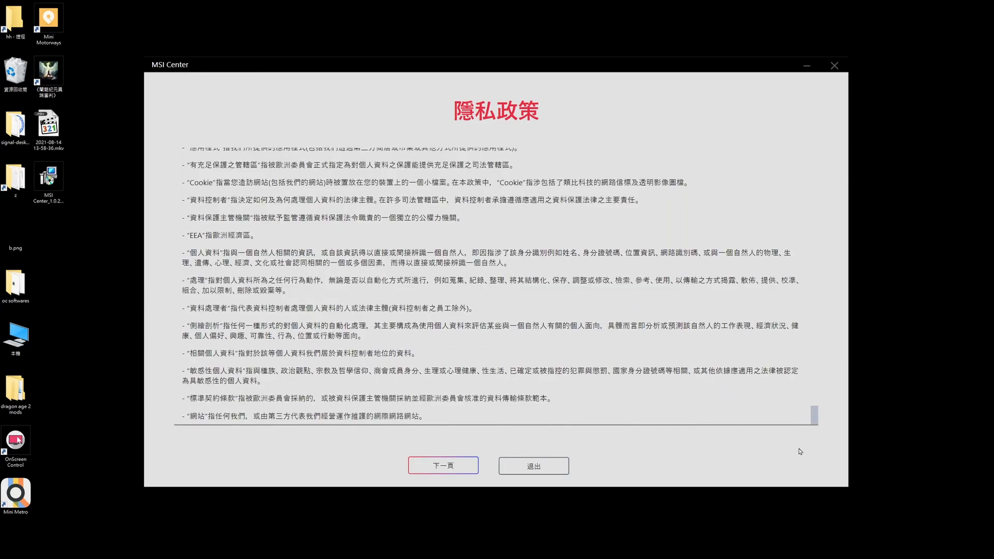
pyautogui.click(452, 466)
pyautogui.moveTo(814, 181); pyautogui.dragTo(800, 447)
pyautogui.click(428, 445)
pyautogui.click(444, 466)
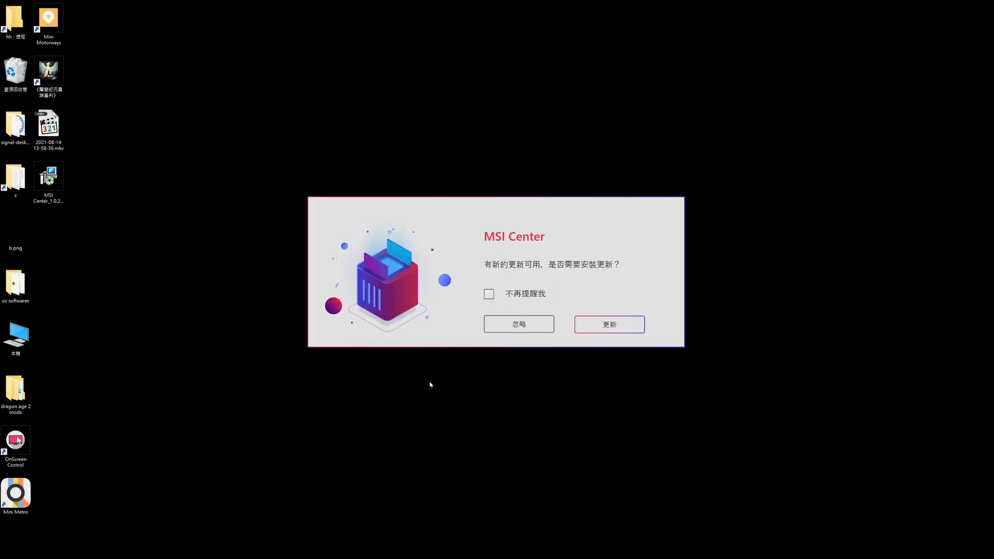
# - Accept the offered MSI Center update and exit the program at the administrator-permission notice
pyautogui.click(513, 296)
pyautogui.click(610, 328)
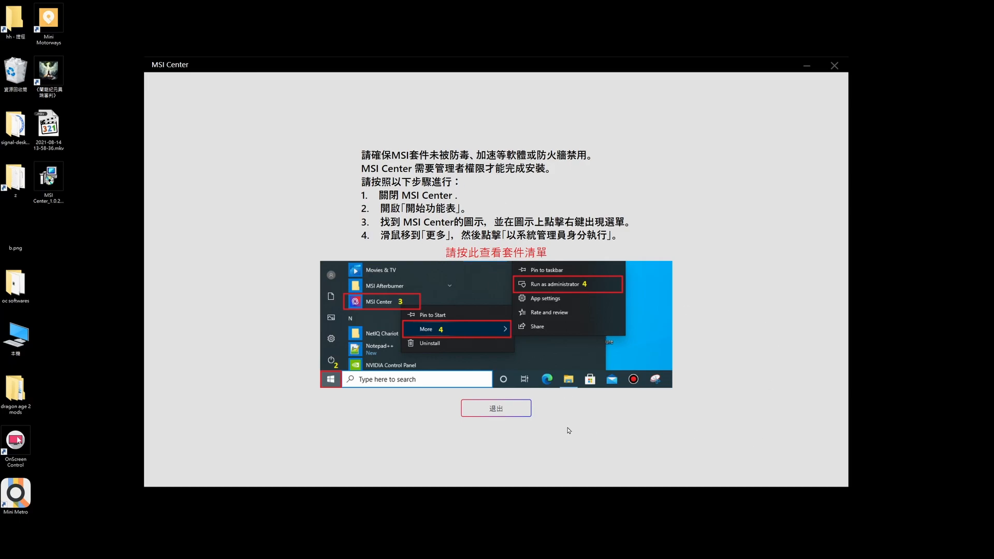
pyautogui.click(484, 415)
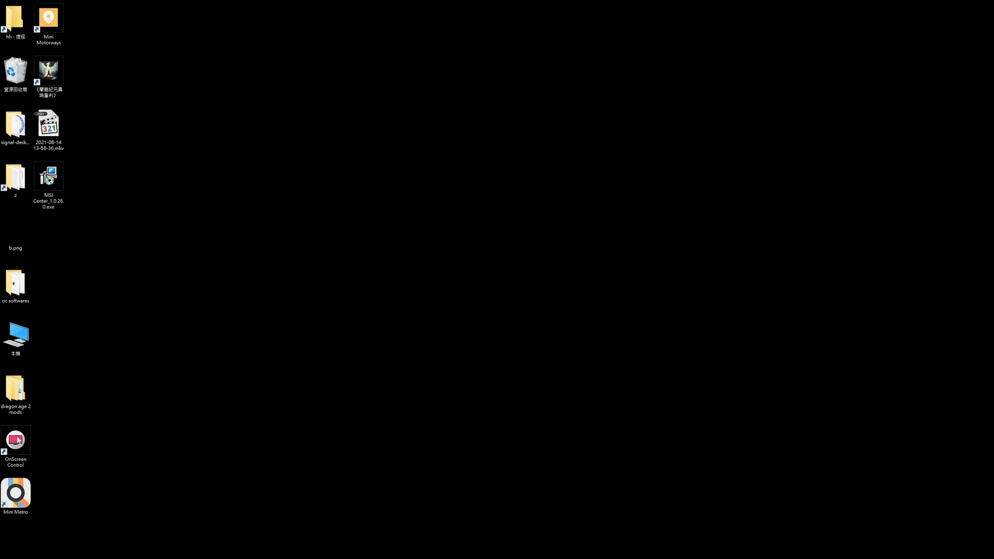
# - Switch to Bitdefender Total Security, show all its notifications and move the window aside
pyautogui.click(895, 552)
pyautogui.click(900, 510)
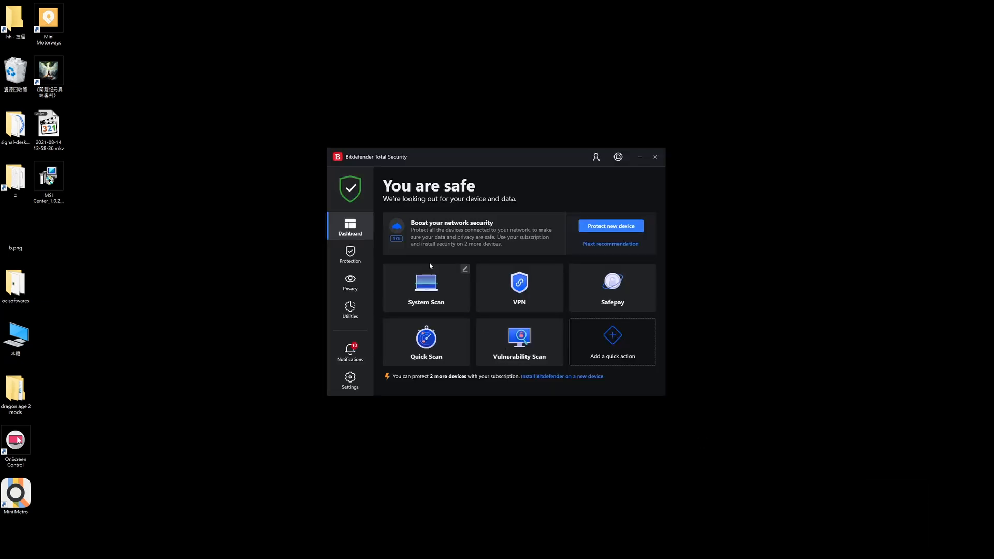
pyautogui.moveTo(399, 155); pyautogui.dragTo(440, 168)
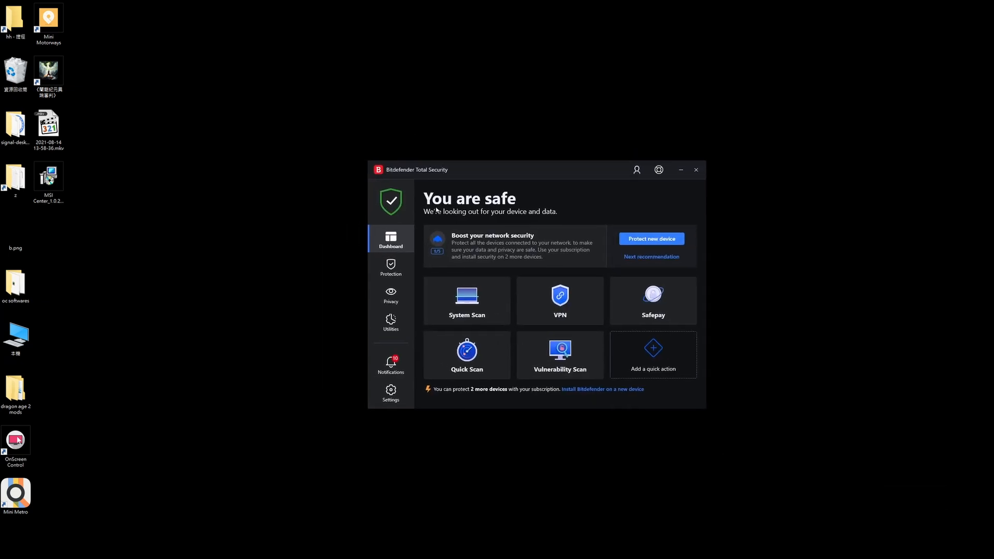
pyautogui.click(392, 365)
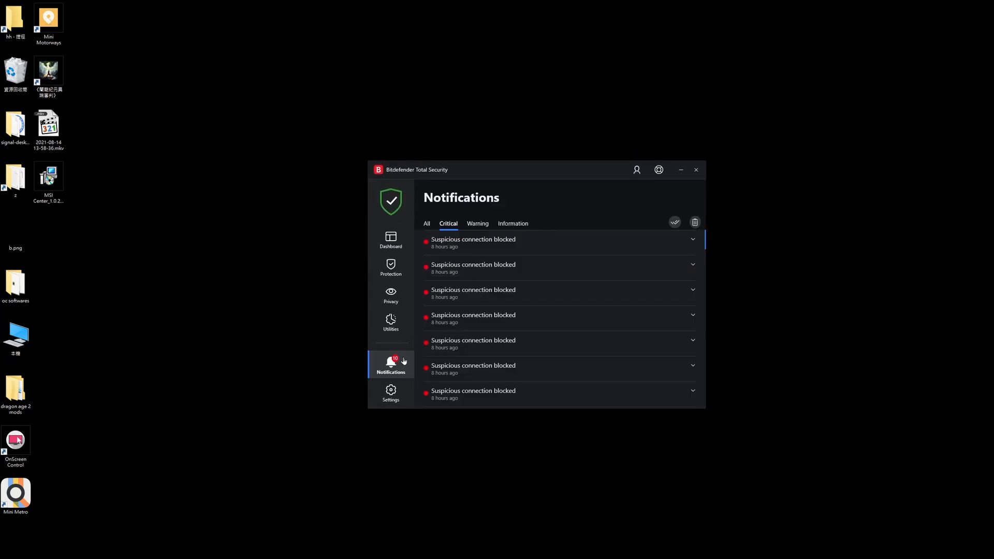
pyautogui.click(426, 226)
pyautogui.moveTo(508, 171); pyautogui.dragTo(607, 201)
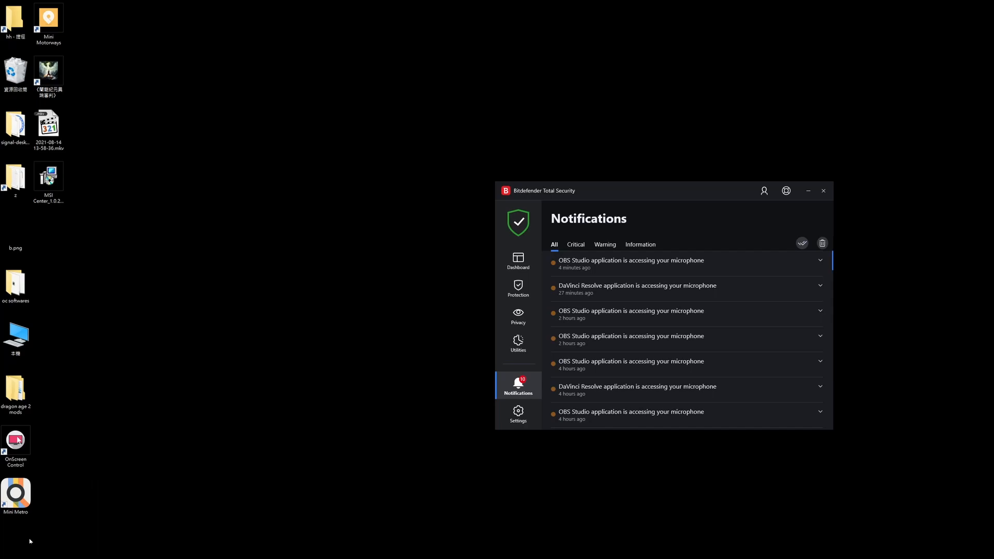
# - Find MSI Center in the Windows search again and relaunch it as administrator
pyautogui.press('super')
pyautogui.write('msi')
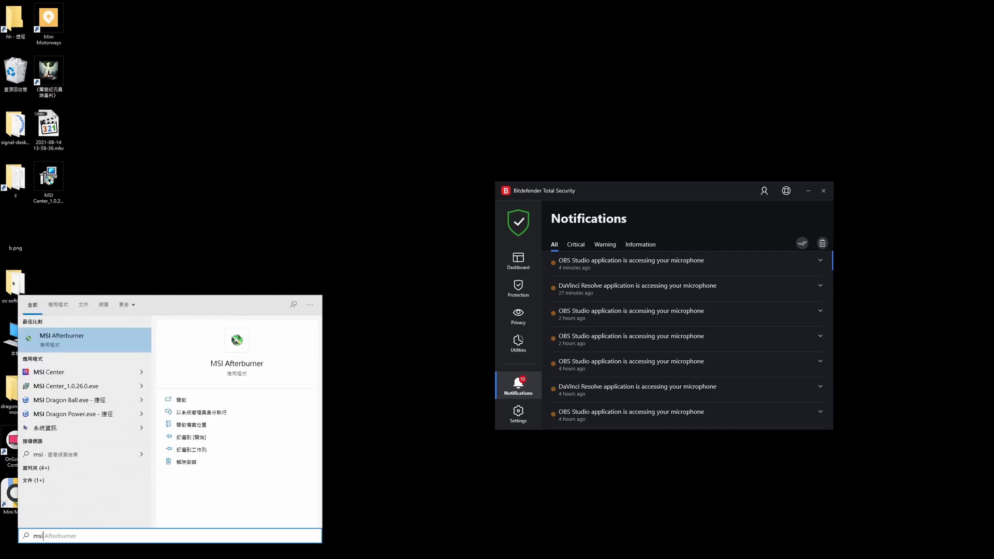
pyautogui.rightClick(76, 374)
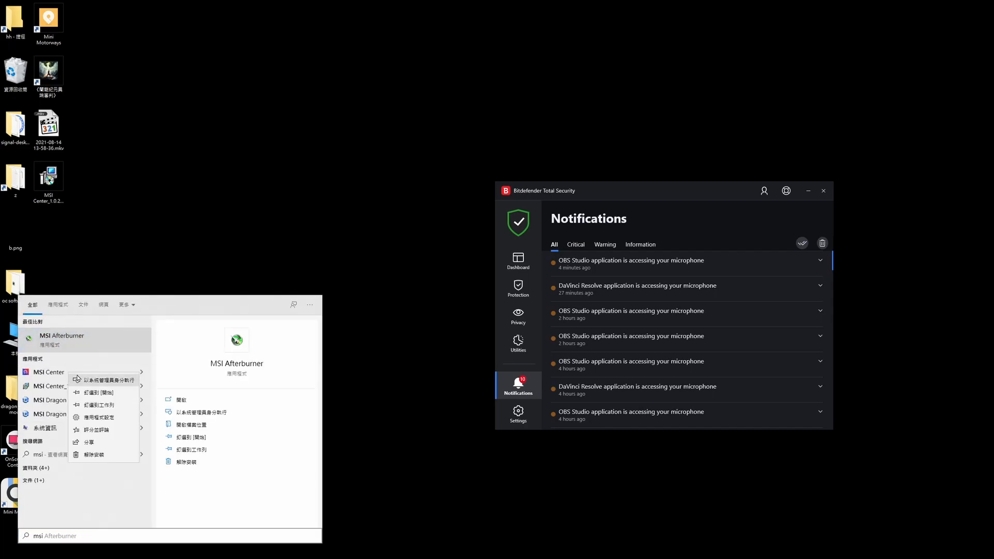
pyautogui.click(78, 379)
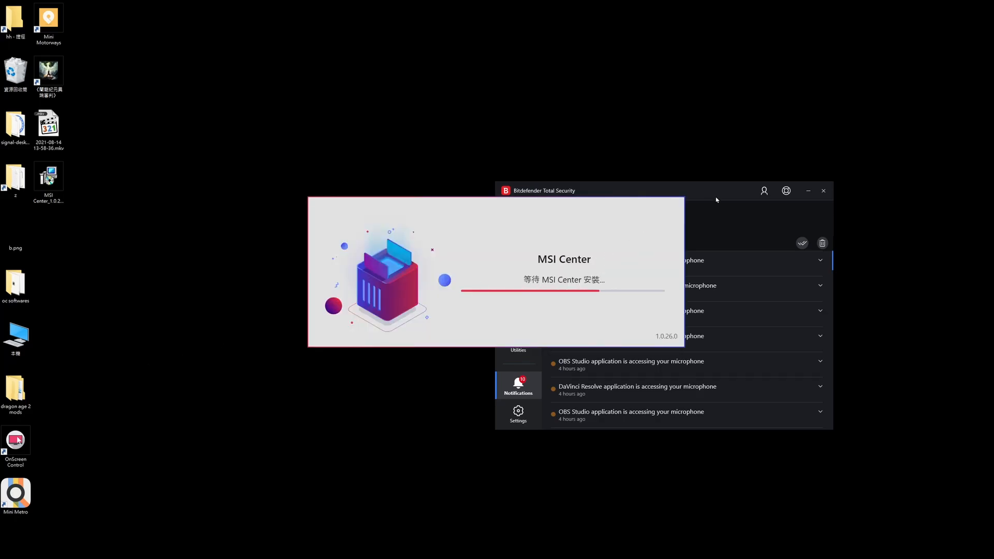
# - Arrange the MSI Center notice and the Bitdefender window side by side
pyautogui.moveTo(671, 203); pyautogui.dragTo(820, 193)
pyautogui.moveTo(495, 82); pyautogui.dragTo(317, 83)
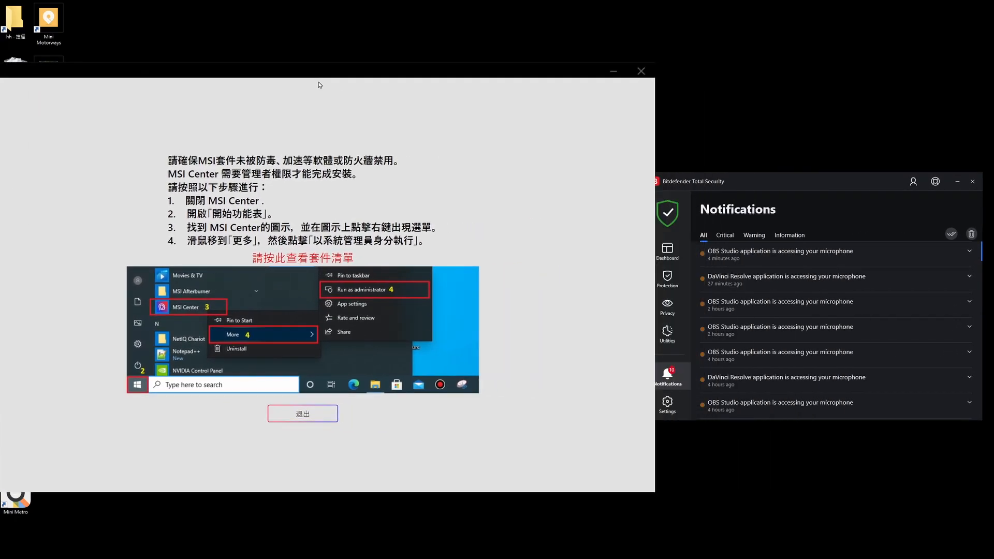
pyautogui.moveTo(805, 184); pyautogui.dragTo(746, 178)
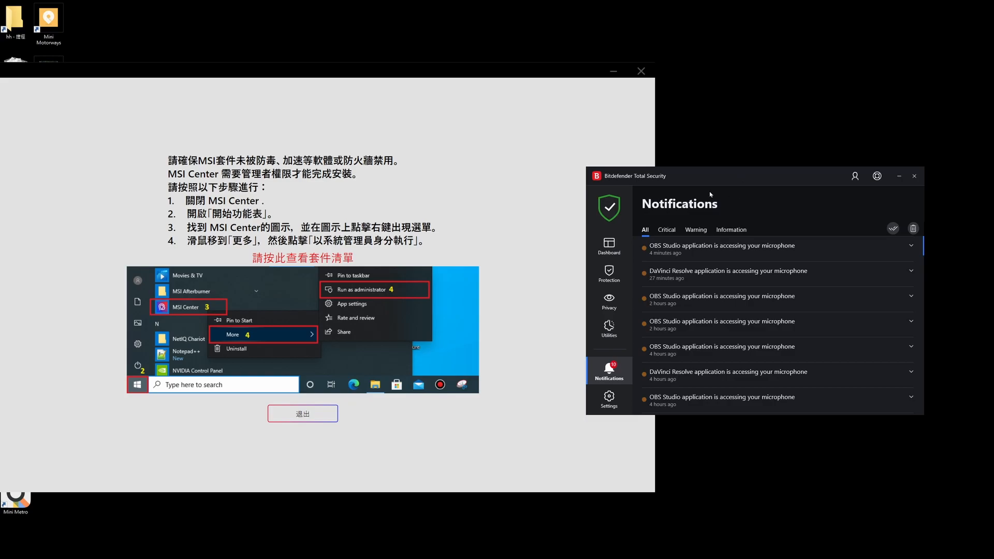
# - Review Bitdefender's Critical, Warning, Information and All notifications, and check its protection features including the firewall
pyautogui.click(667, 229)
pyautogui.click(696, 230)
pyautogui.click(731, 230)
pyautogui.click(647, 230)
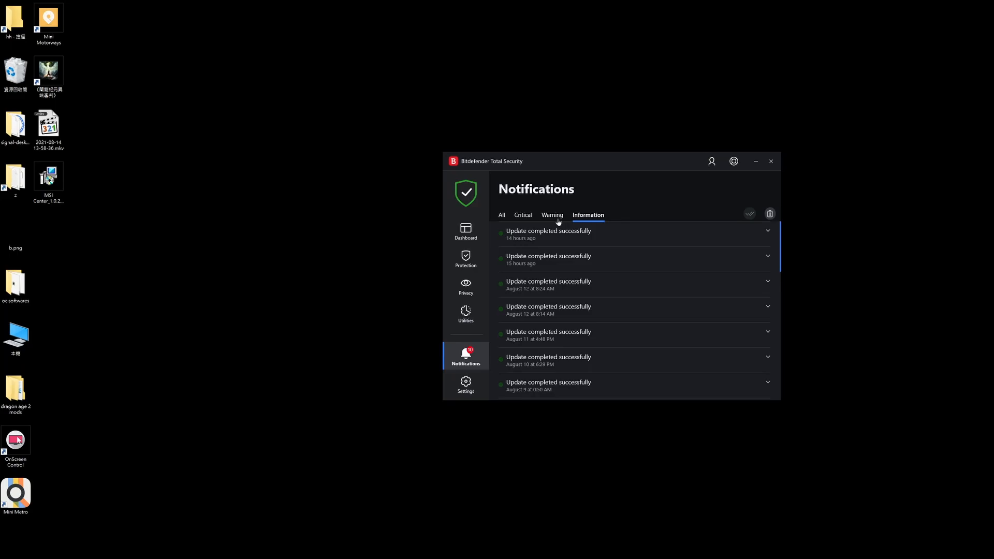
pyautogui.click(561, 216)
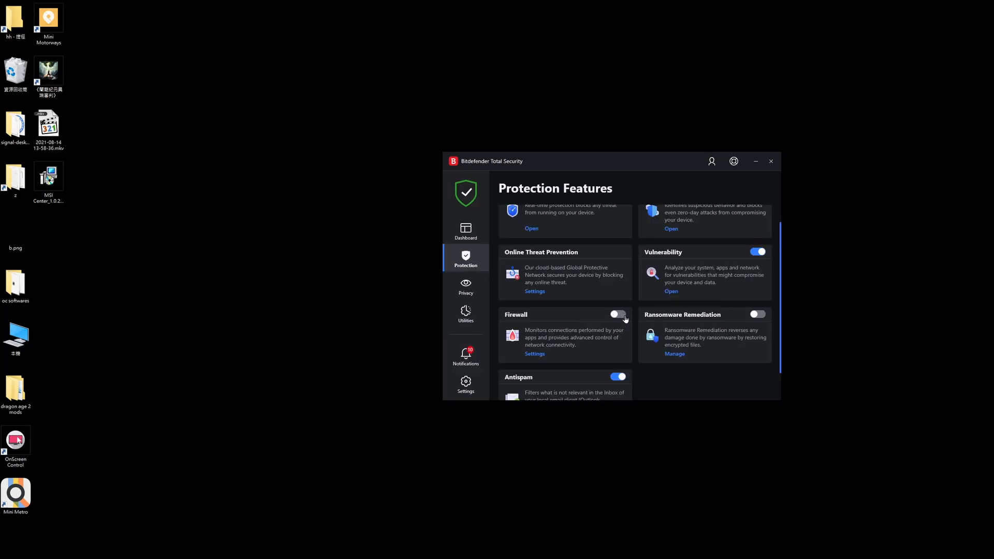
pyautogui.scroll(-1, 579, 308)
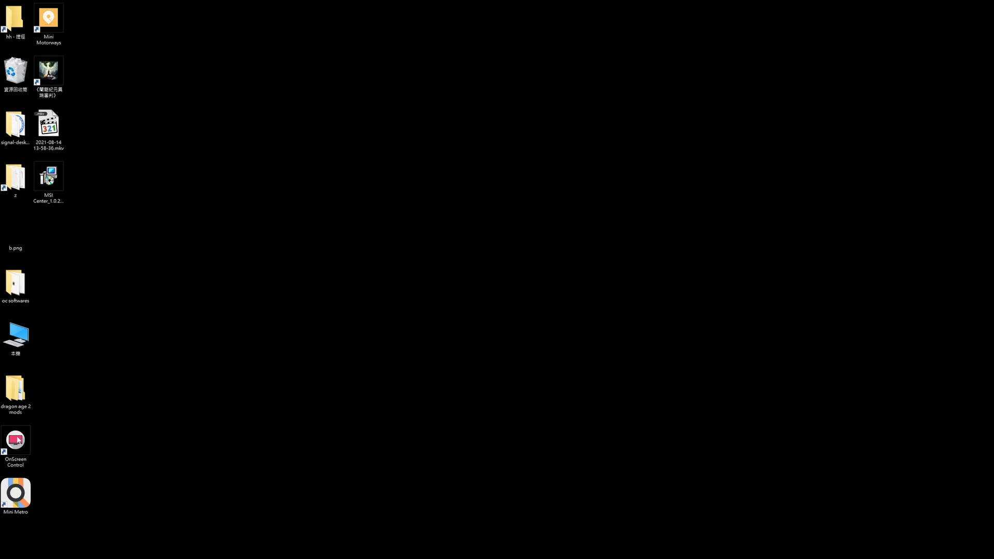
# - Switch to Firefox and open the Linus Tech Tips topic "FanControl, my take on a SpeedFan replacement" in a new tab, zoomed to 120%
pyautogui.click(333, 201)
pyautogui.hotkey('alt', 'Tab')
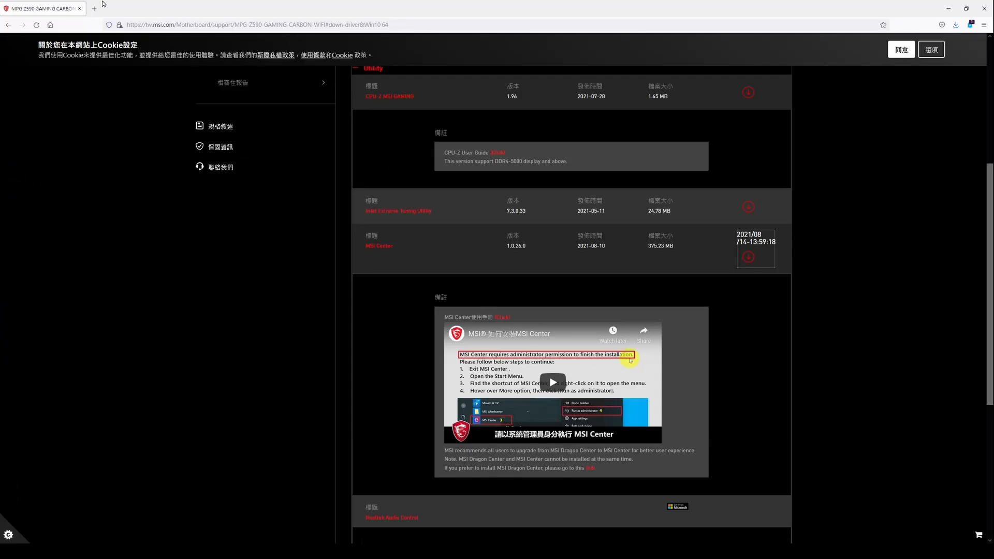
pyautogui.click(93, 8)
pyautogui.write('https://linustechtips.com/topic/1099996-fancontrol-my-take-on-a-speedfan-replacement/')
pyautogui.press('Return')
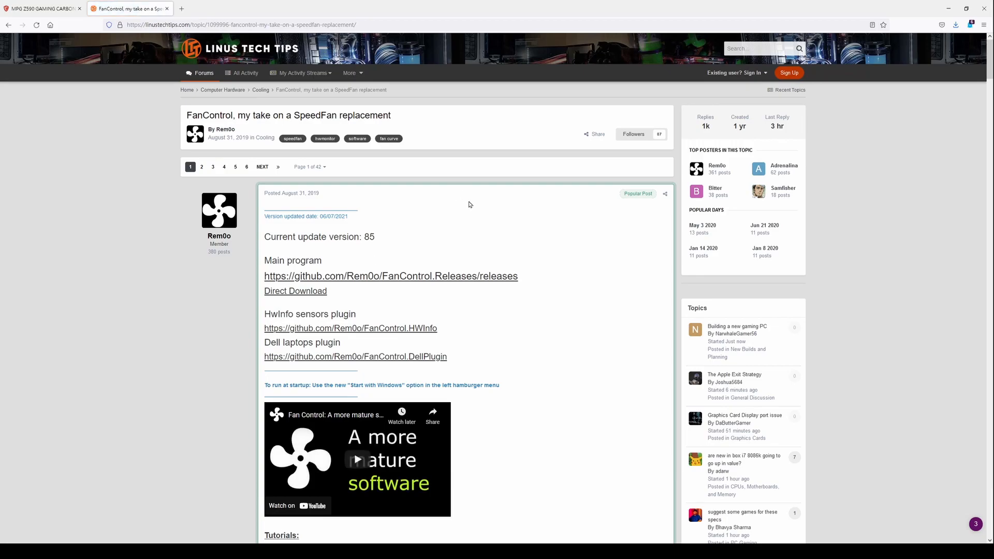
pyautogui.hotkey('ctrl', '+')
pyautogui.hotkey('ctrl', '+')
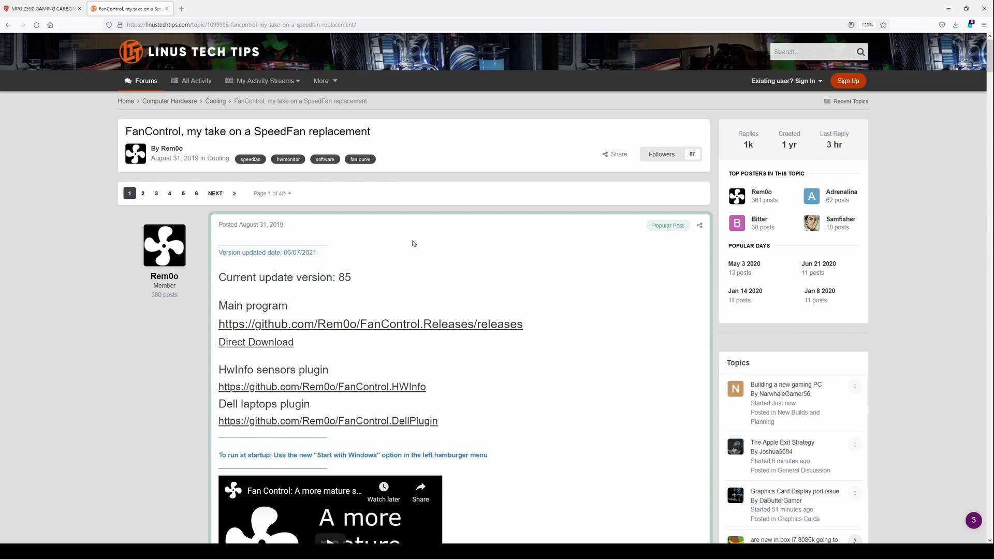
# - Skim the topic's first post and open FanControl's Direct Download link in a new tab
pyautogui.scroll(-5, 413, 243)
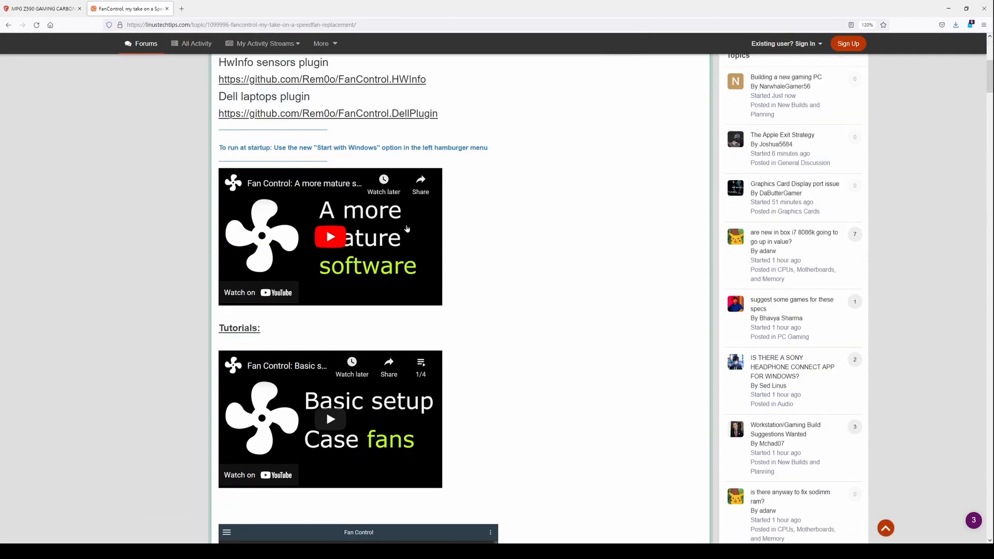
pyautogui.scroll(4, 407, 229)
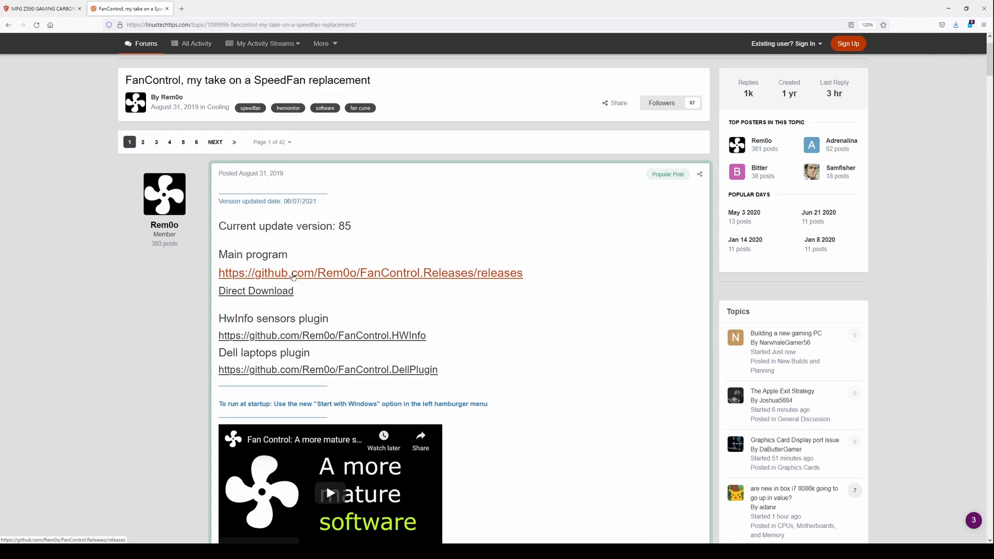
pyautogui.rightClick(293, 276)
pyautogui.rightClick(270, 295)
pyautogui.click(282, 301)
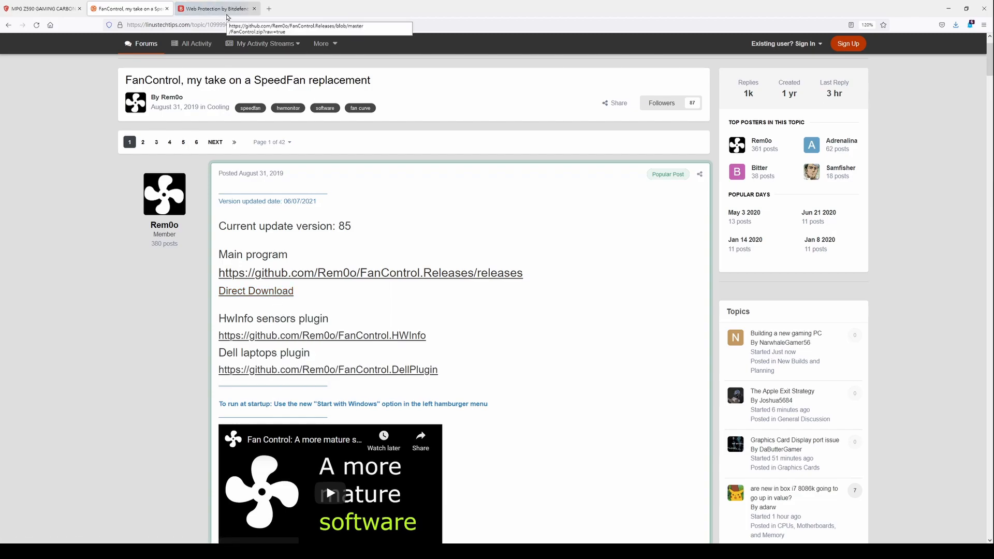
# - Override Bitdefender's web protection block for FanControl.zip, accepting the risk of skipping the scan for this session
pyautogui.click(226, 15)
pyautogui.click(446, 277)
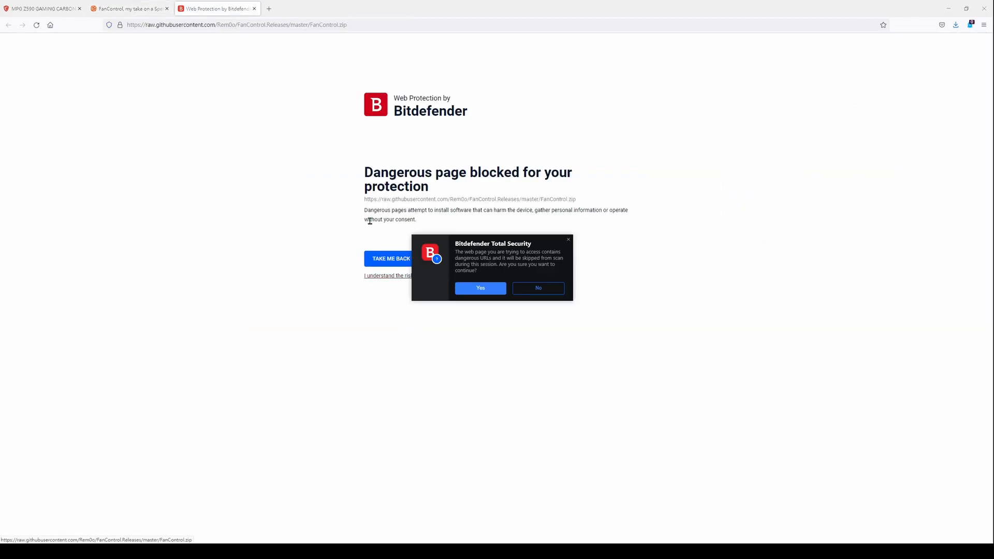
pyautogui.click(551, 285)
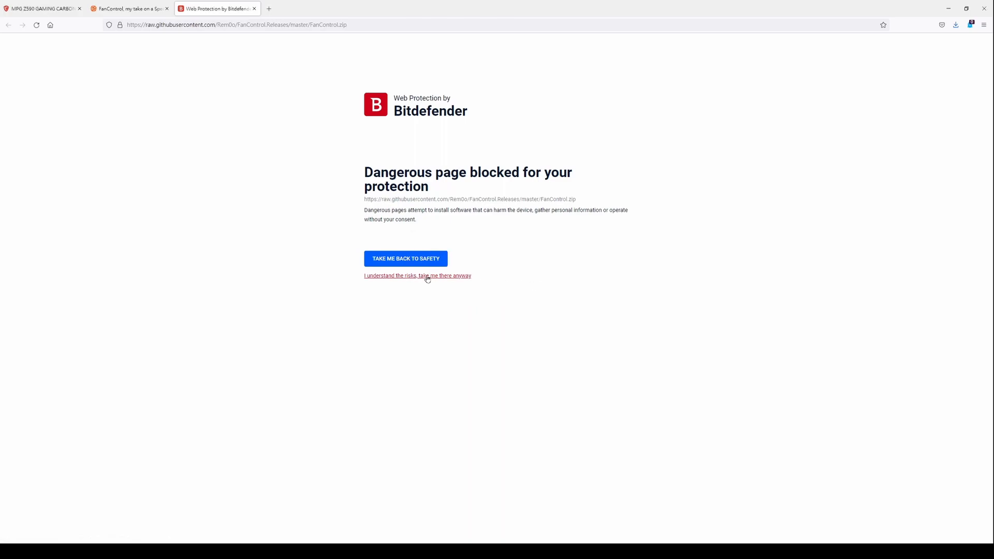
pyautogui.click(455, 277)
pyautogui.click(472, 288)
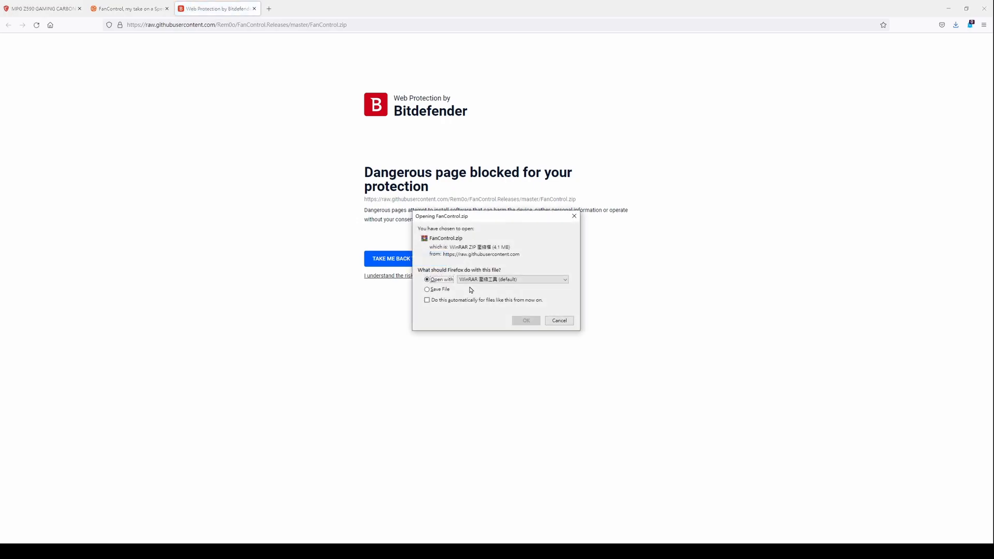
# - Open FanControl.zip with WinRAR and extract its contents into a fancontrol folder on the desktop
pyautogui.click(524, 322)
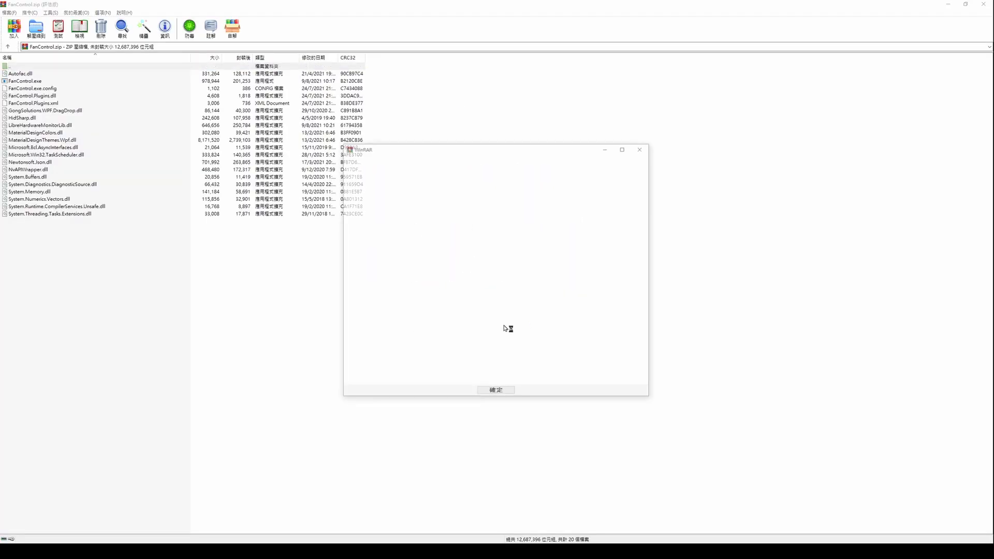
pyautogui.click(642, 148)
pyautogui.click(40, 35)
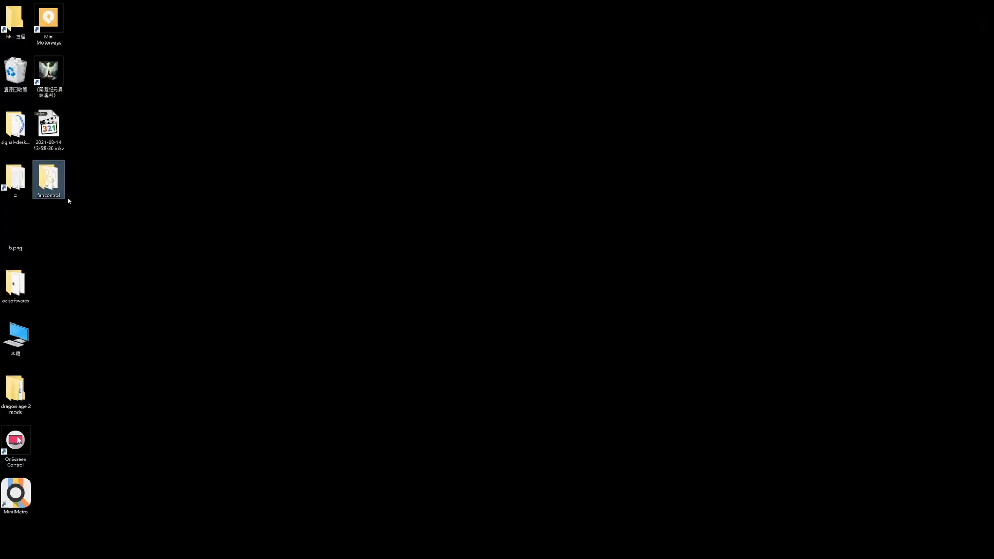
# - Launch FanControl.exe from the desktop's fancontrol folder and maximize its window
pyautogui.doubleClick(49, 180)
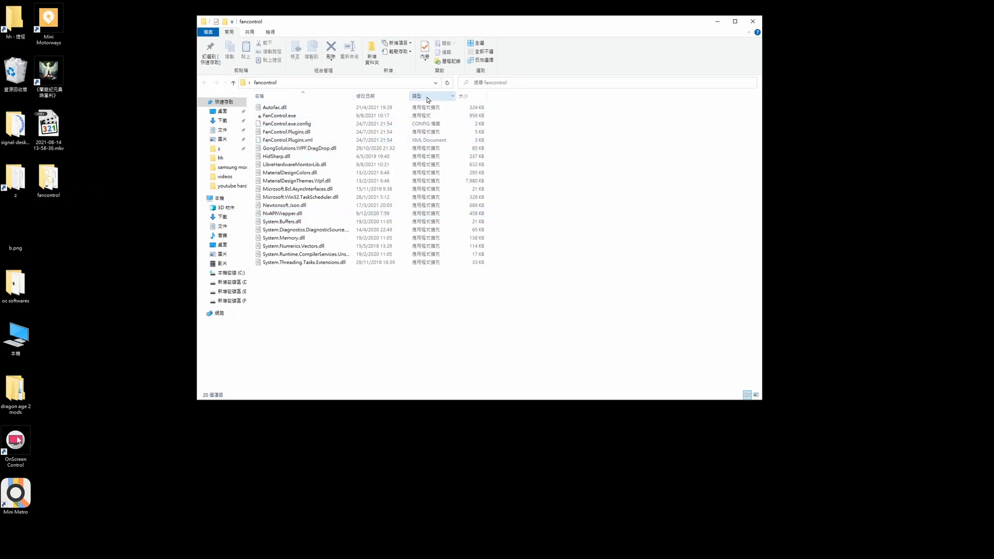
pyautogui.click(277, 117)
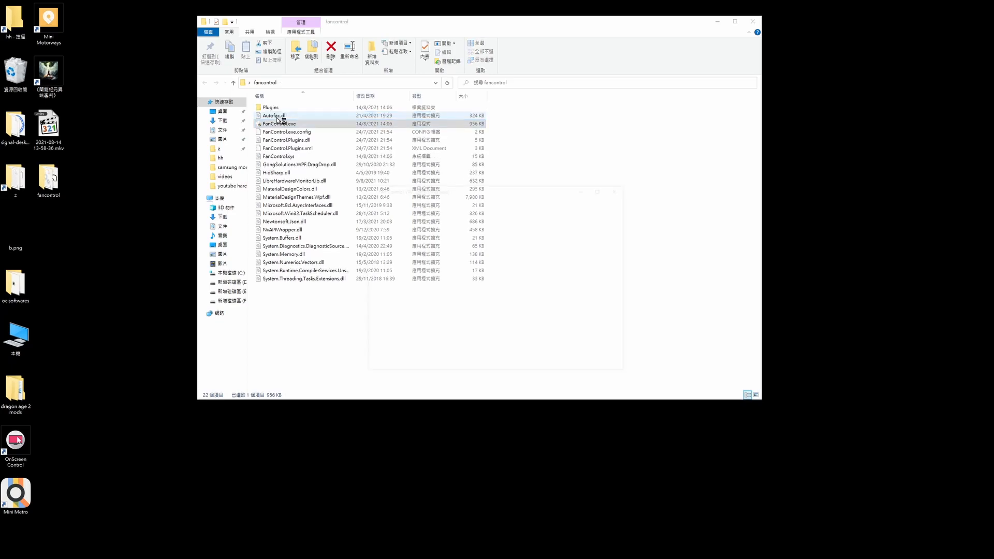
pyautogui.click(603, 188)
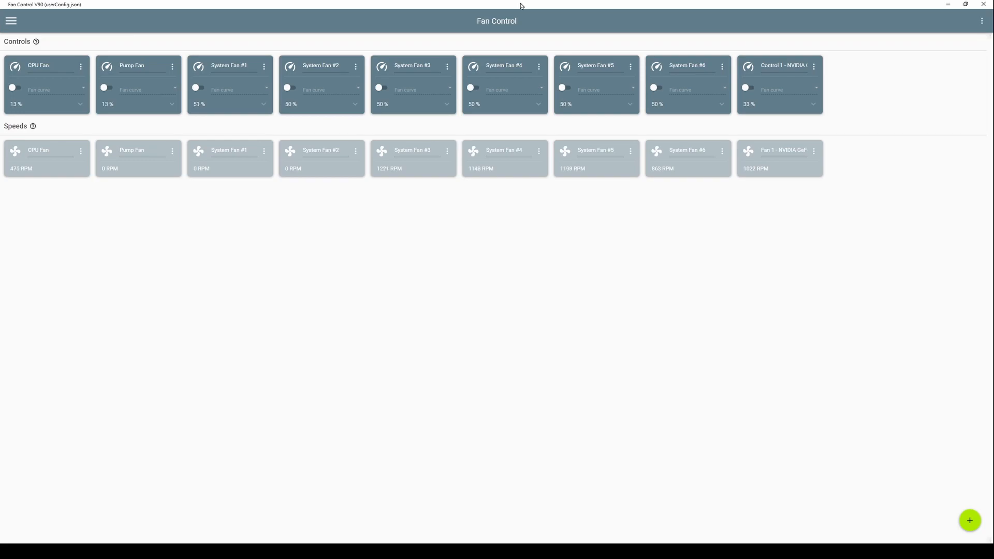
# - Open the HWiNFO64 sensor window and check which system fan header each renamed fan reading belongs to
pyautogui.click(895, 551)
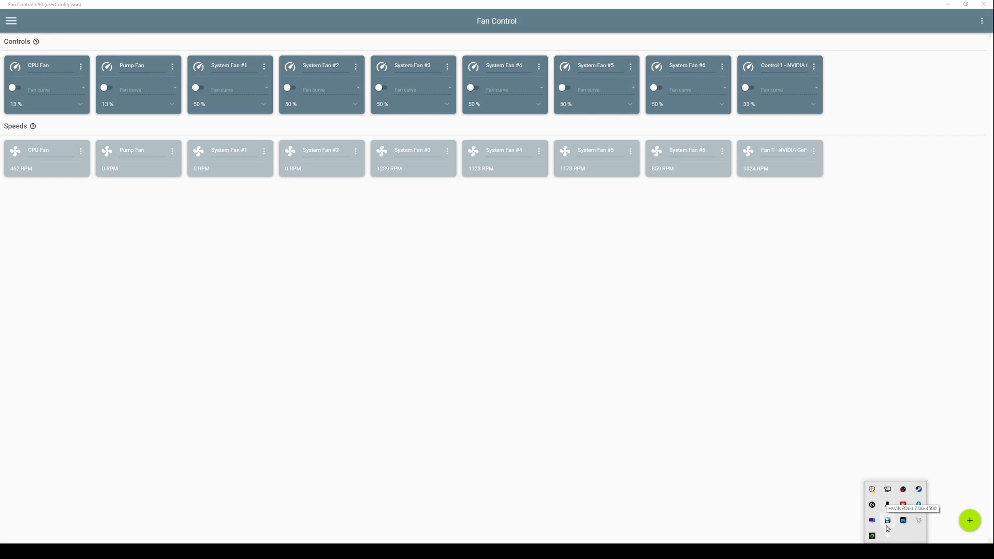
pyautogui.doubleClick(887, 525)
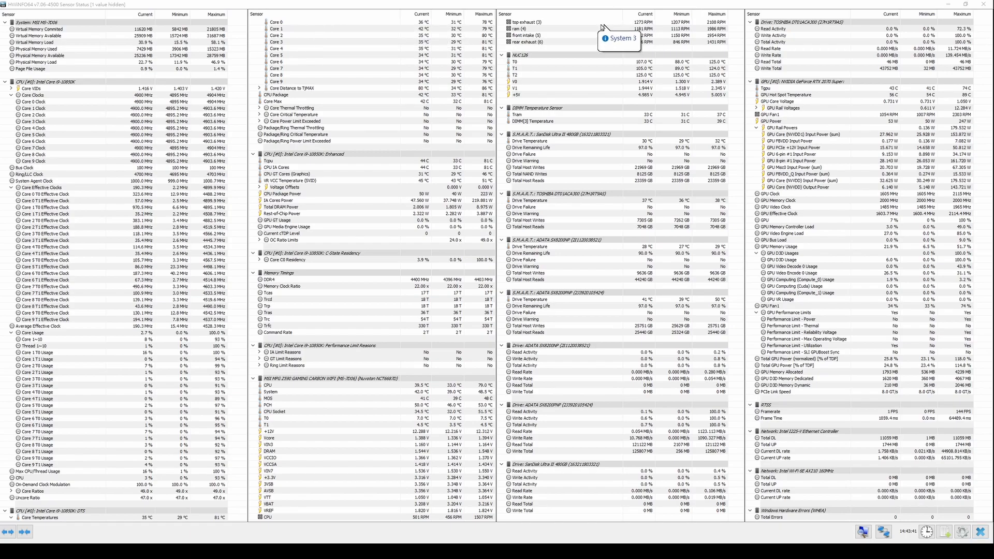
pyautogui.rightClick(546, 24)
pyautogui.click(510, 37)
pyautogui.click(530, 42)
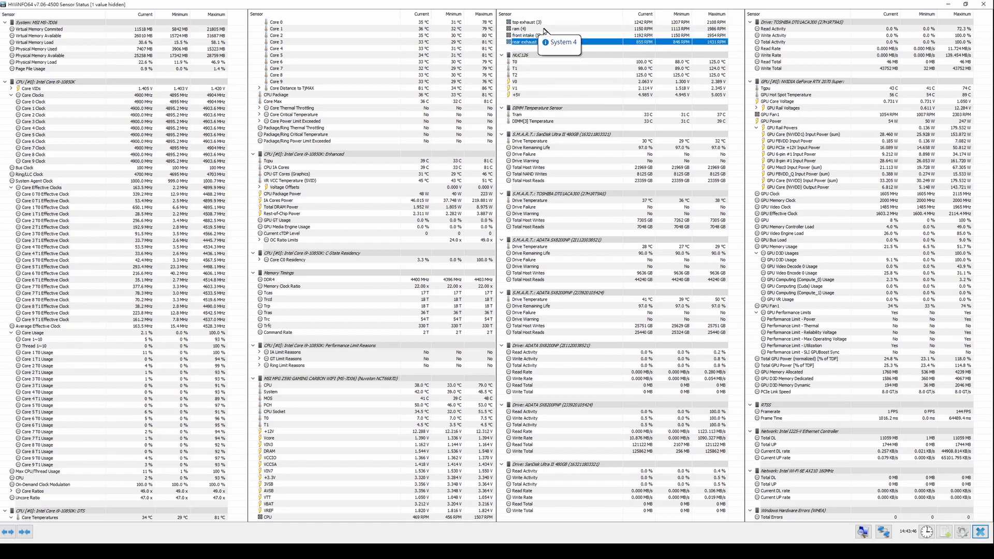
pyautogui.rightClick(523, 28)
pyautogui.click(529, 29)
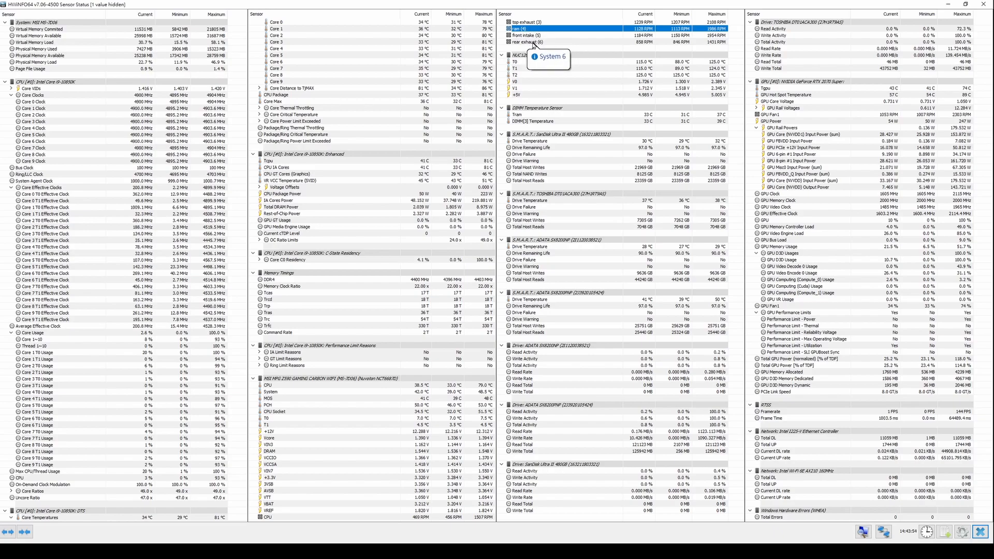
pyautogui.click(534, 44)
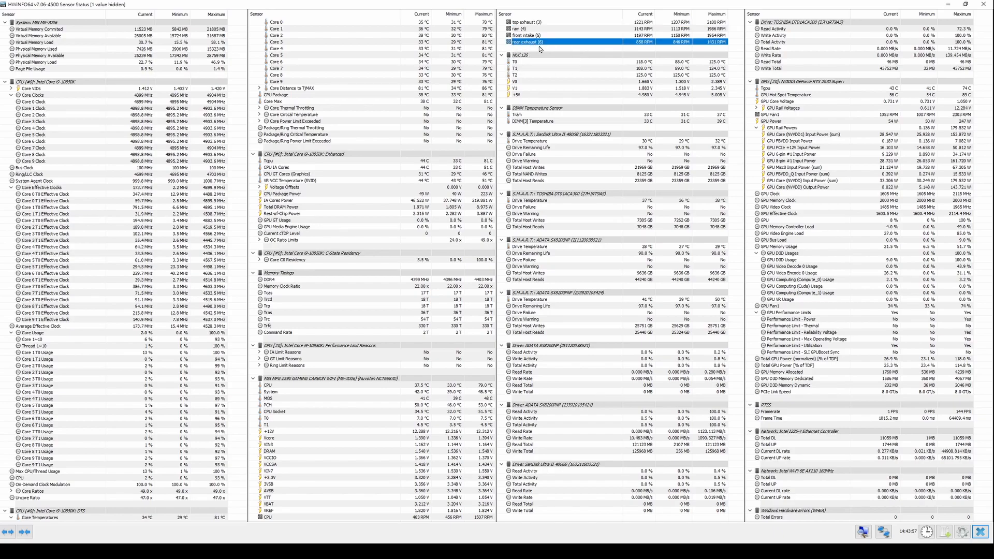
pyautogui.rightClick(532, 43)
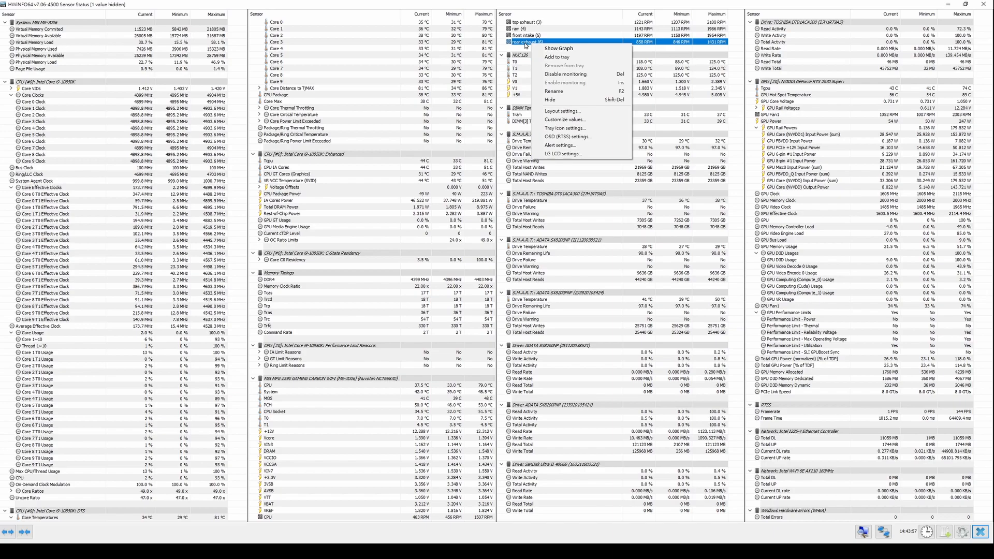
pyautogui.click(524, 43)
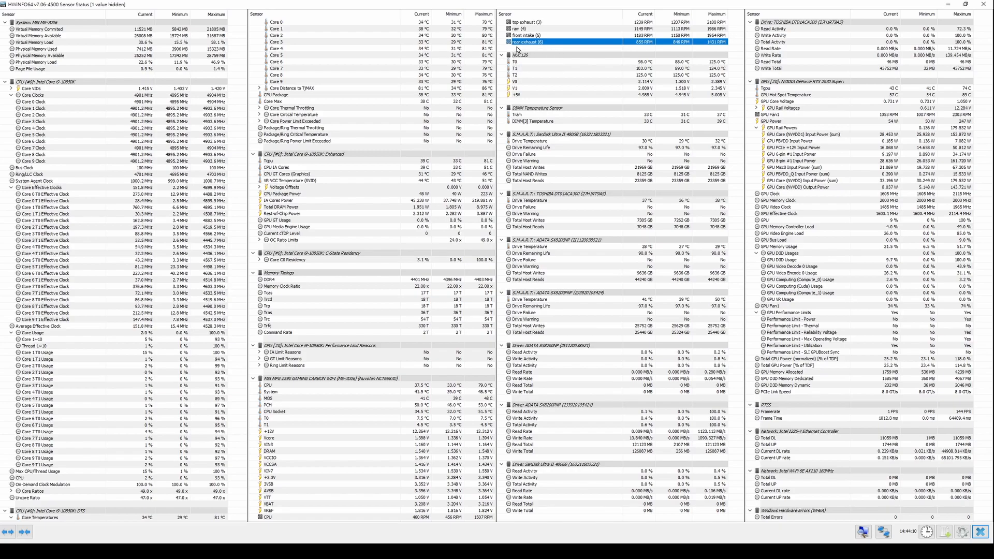
pyautogui.click(541, 47)
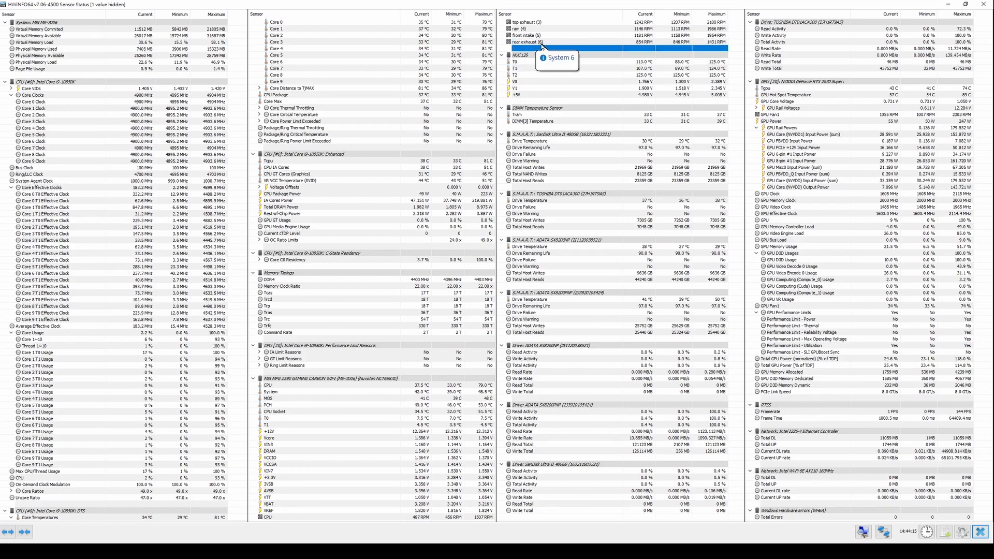
pyautogui.click(540, 42)
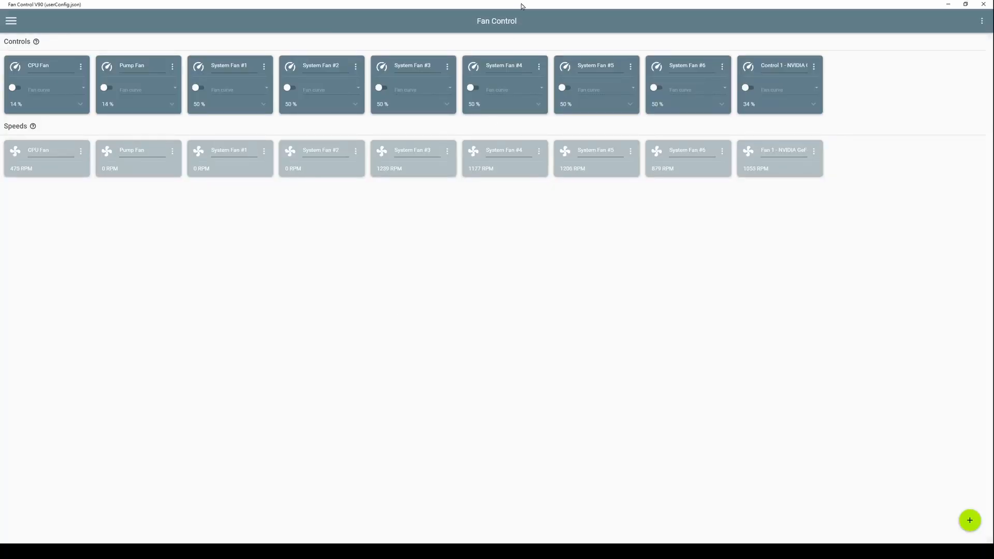
# - Restore the Fan Control window and enlarge it over the HWiNFO64 sensors so all control and speed cards fit
pyautogui.doubleClick(523, 4)
pyautogui.moveTo(364, 185); pyautogui.dragTo(55, 67)
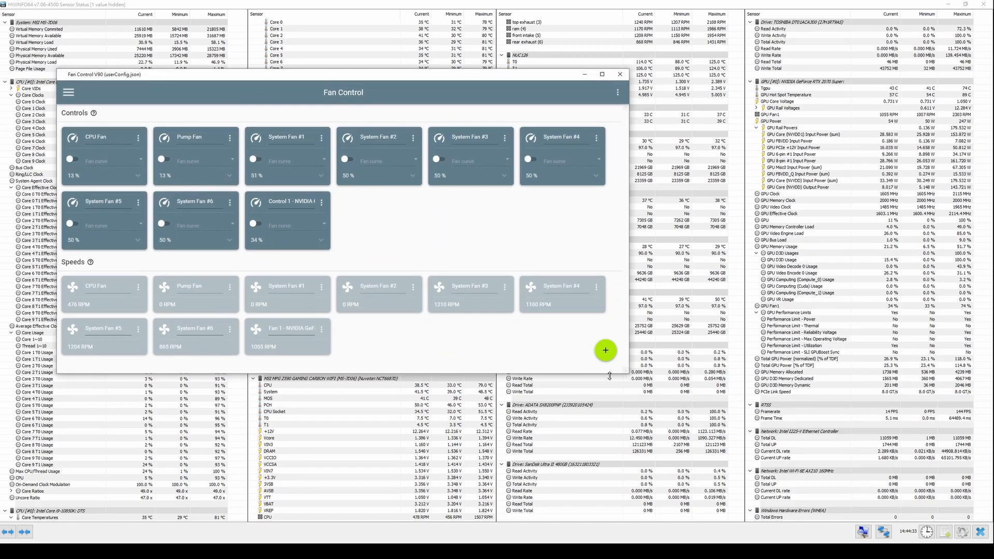
pyautogui.moveTo(609, 375); pyautogui.dragTo(610, 410)
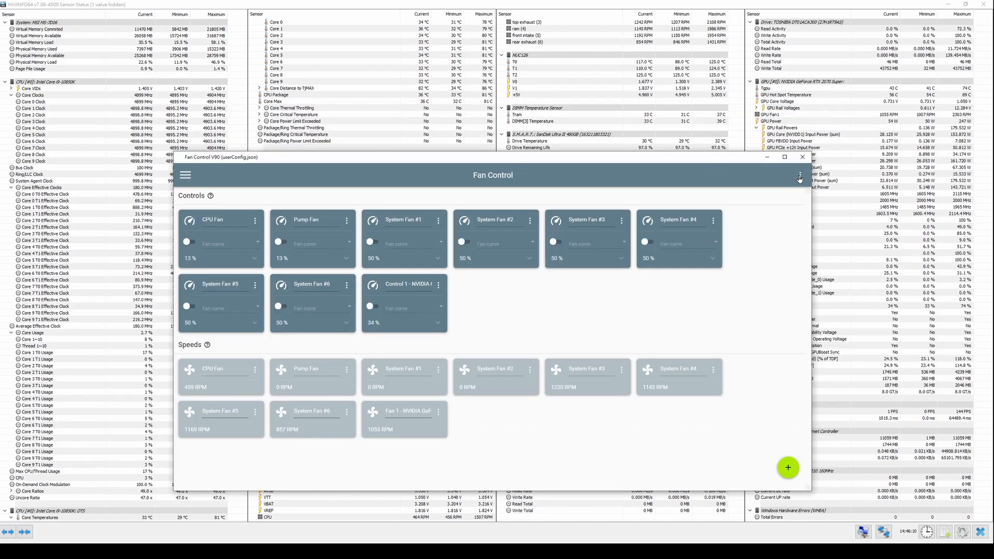
# - Match the controls with their fans automatically, and reposition the Fan Control window over the HWiNFO64 sensors
pyautogui.click(800, 177)
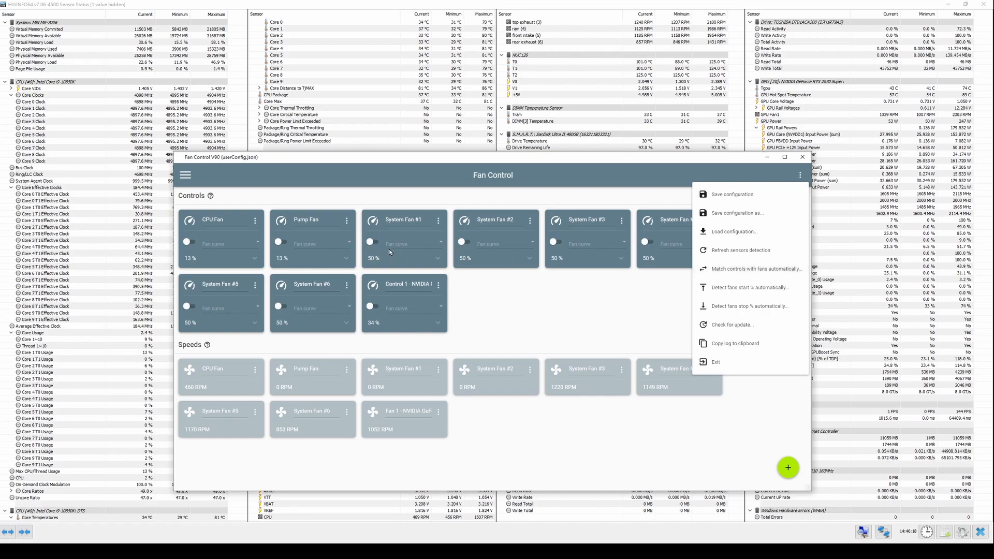
pyautogui.click(724, 270)
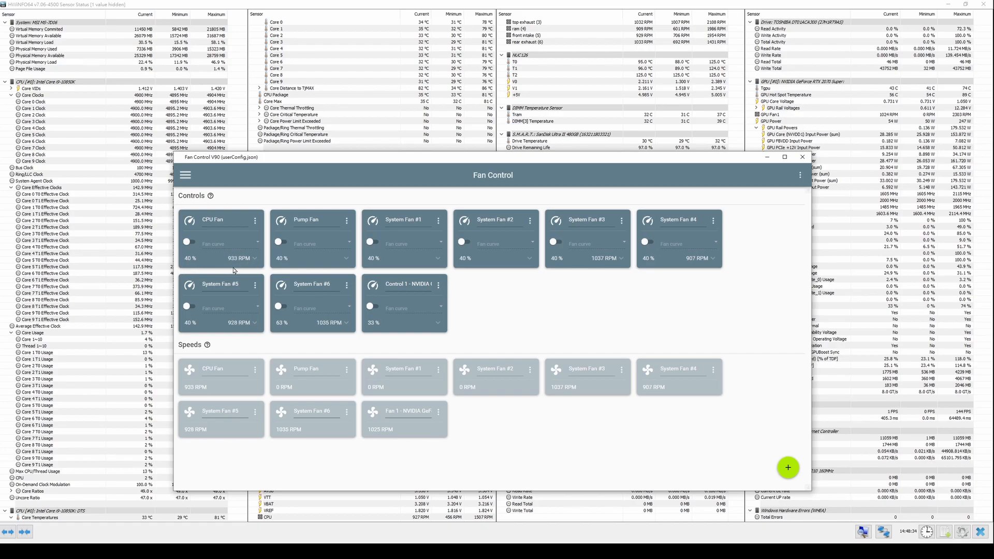
pyautogui.moveTo(309, 158); pyautogui.dragTo(504, 107)
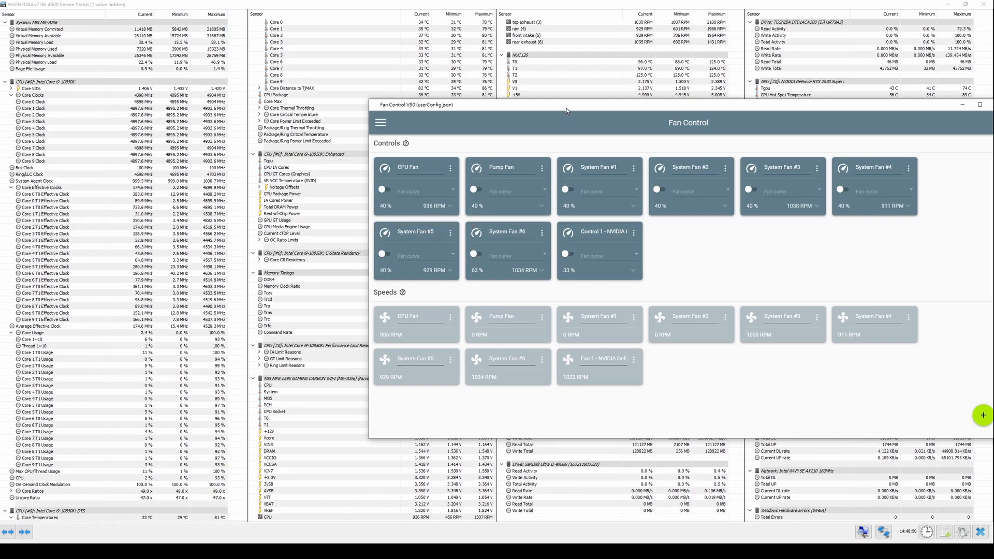
pyautogui.moveTo(616, 106); pyautogui.dragTo(482, 129)
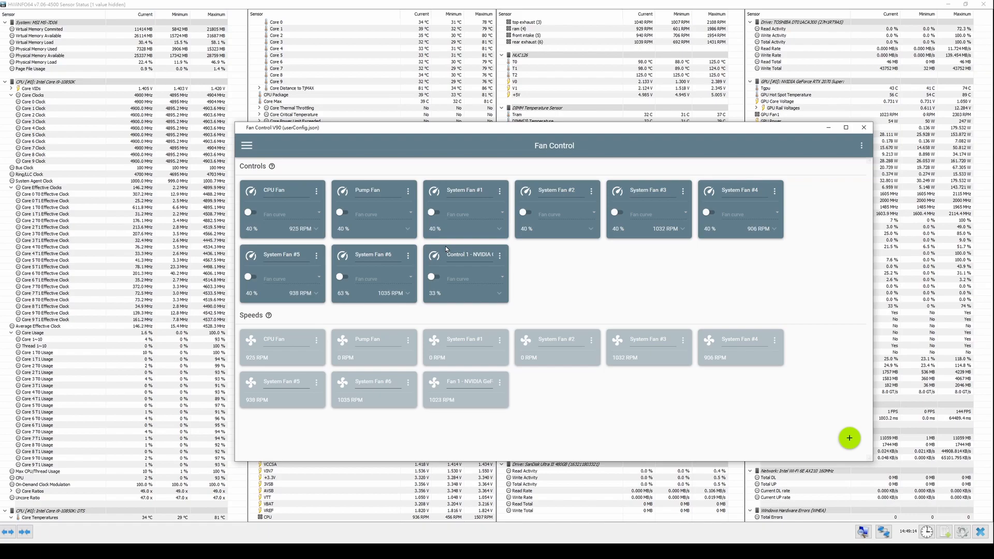
# - Hide every fan card in the Speeds section, including the NVIDIA GPU fan
pyautogui.click(269, 316)
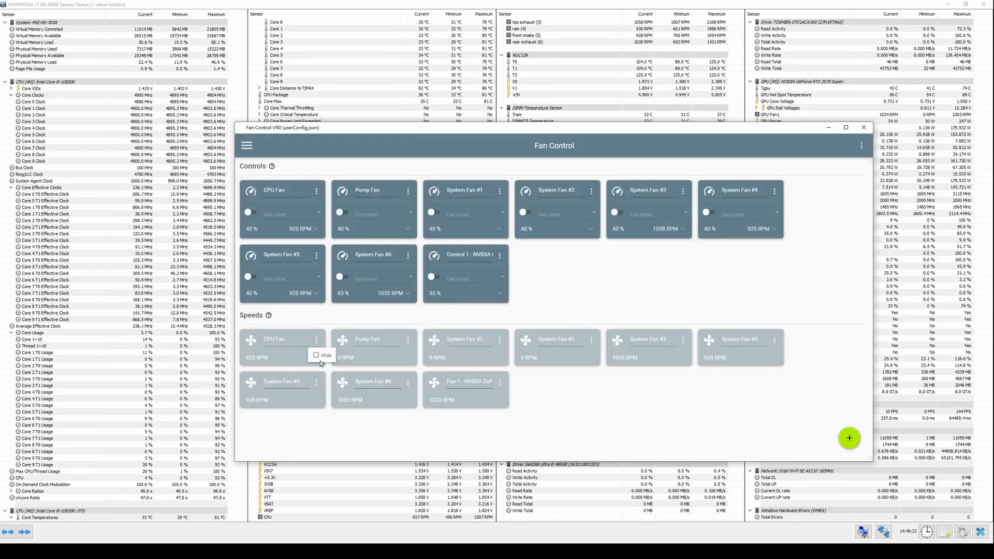
pyautogui.click(321, 355)
pyautogui.click(318, 343)
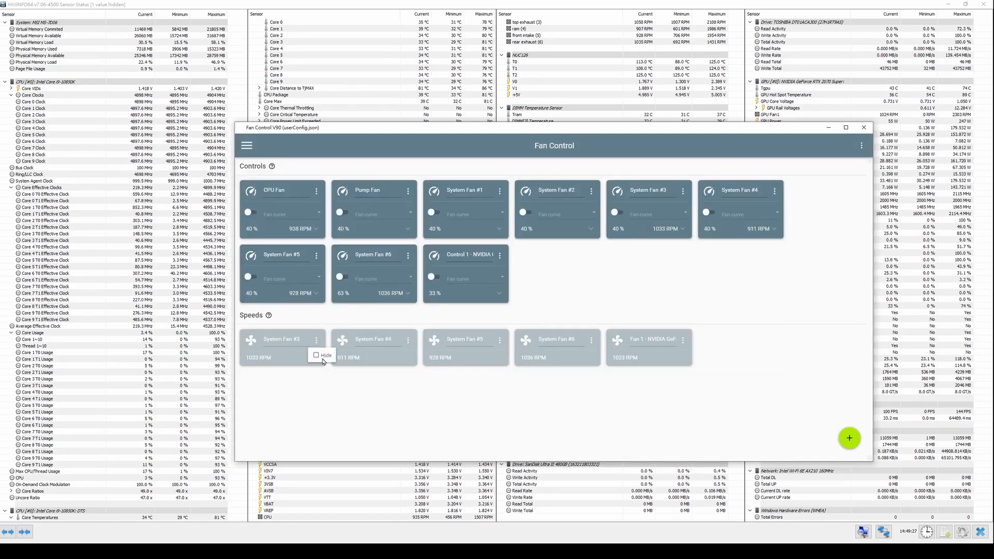
pyautogui.click(320, 355)
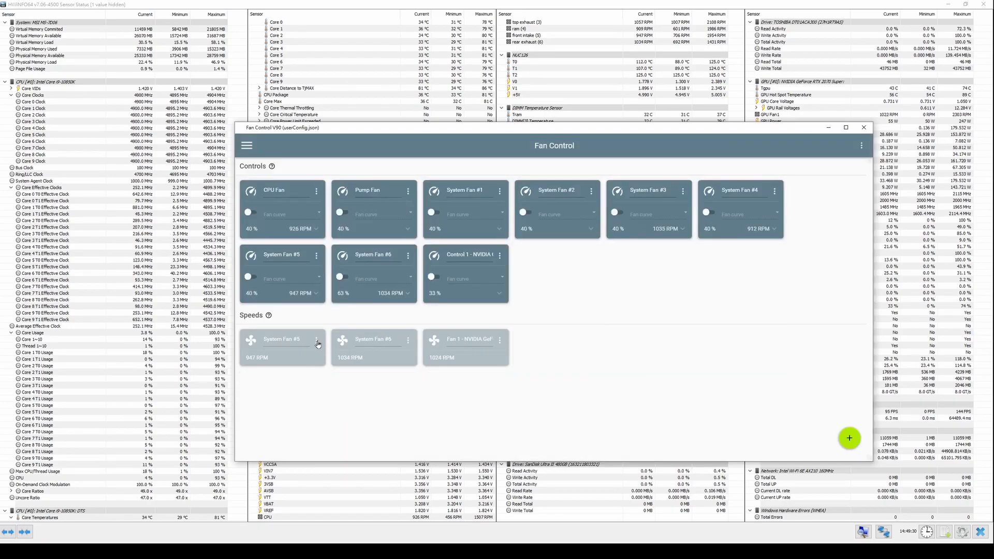
pyautogui.click(318, 343)
pyautogui.click(320, 356)
pyautogui.click(317, 343)
pyautogui.click(320, 356)
pyautogui.click(317, 340)
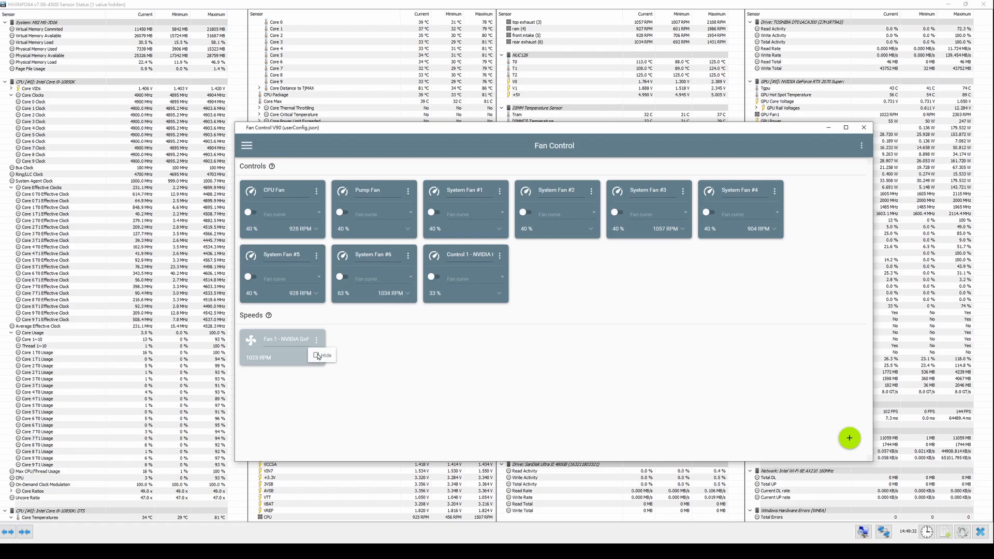
pyautogui.click(319, 355)
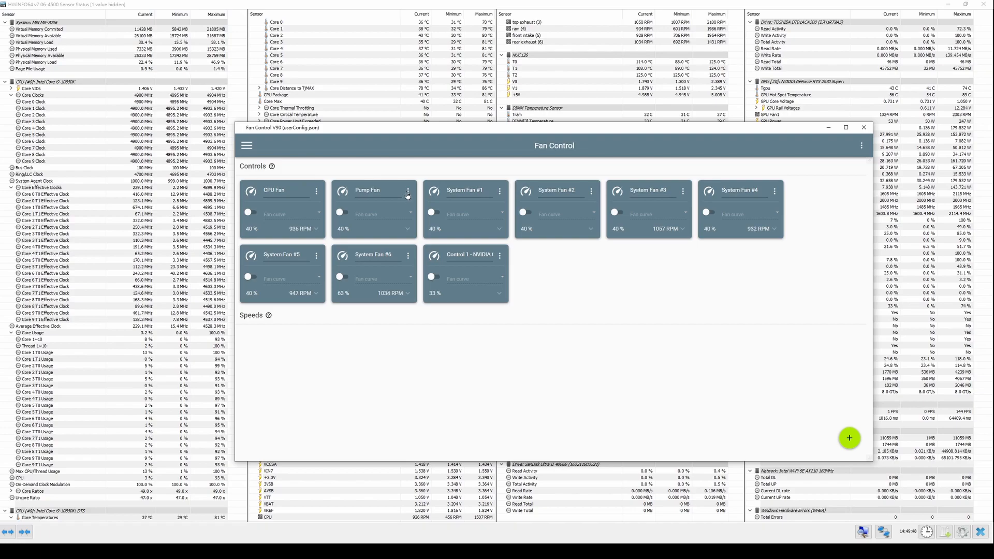
# - Hide the unmatched Pump Fan and System Fan #1 cards in the Controls section
pyautogui.click(408, 191)
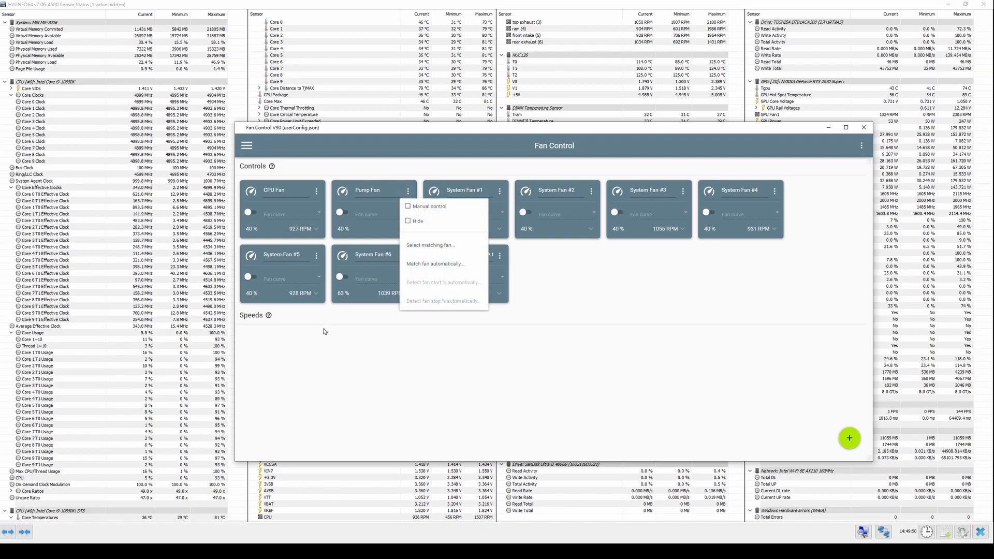
pyautogui.click(325, 326)
pyautogui.click(408, 192)
pyautogui.click(416, 226)
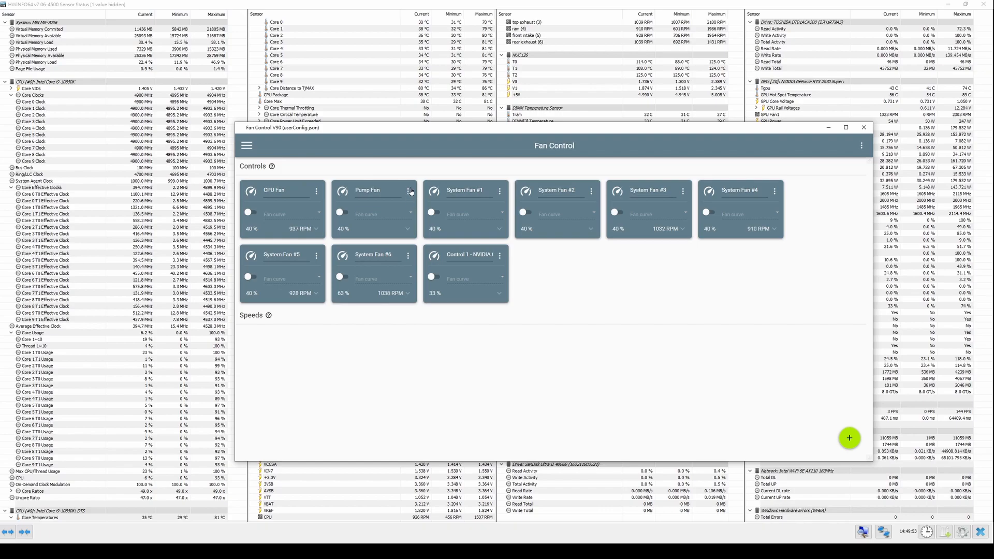
pyautogui.click(411, 191)
pyautogui.click(409, 228)
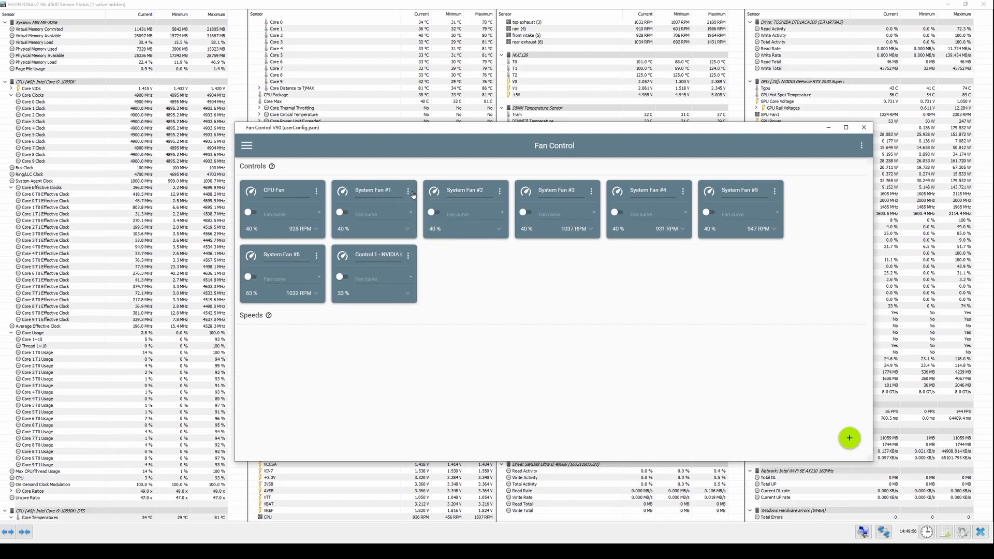
pyautogui.click(408, 192)
pyautogui.click(409, 221)
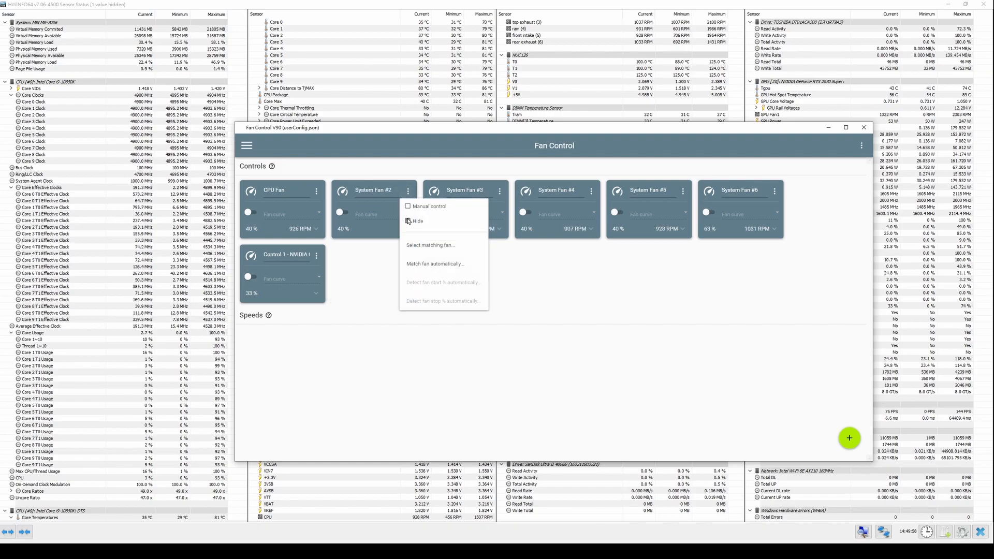
pyautogui.click(317, 255)
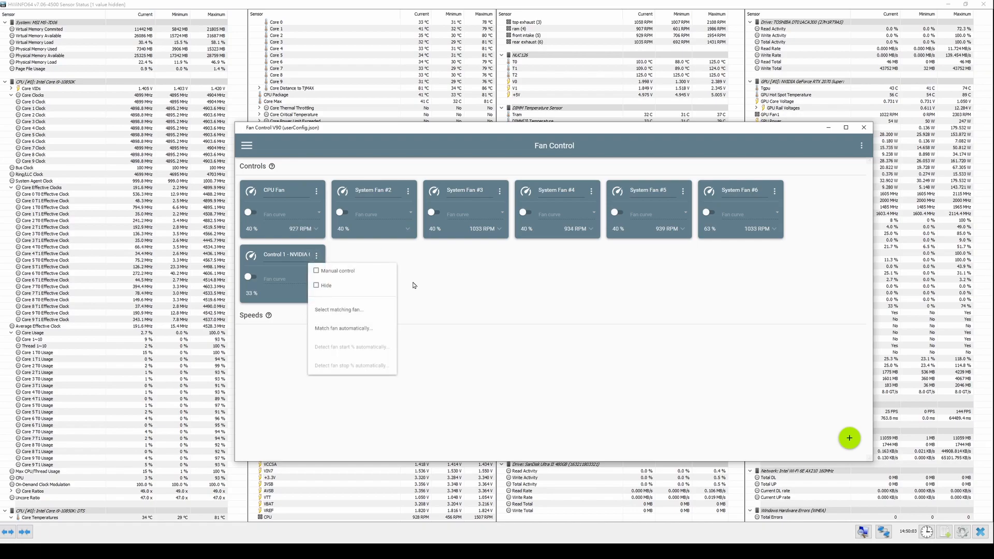
pyautogui.click(444, 317)
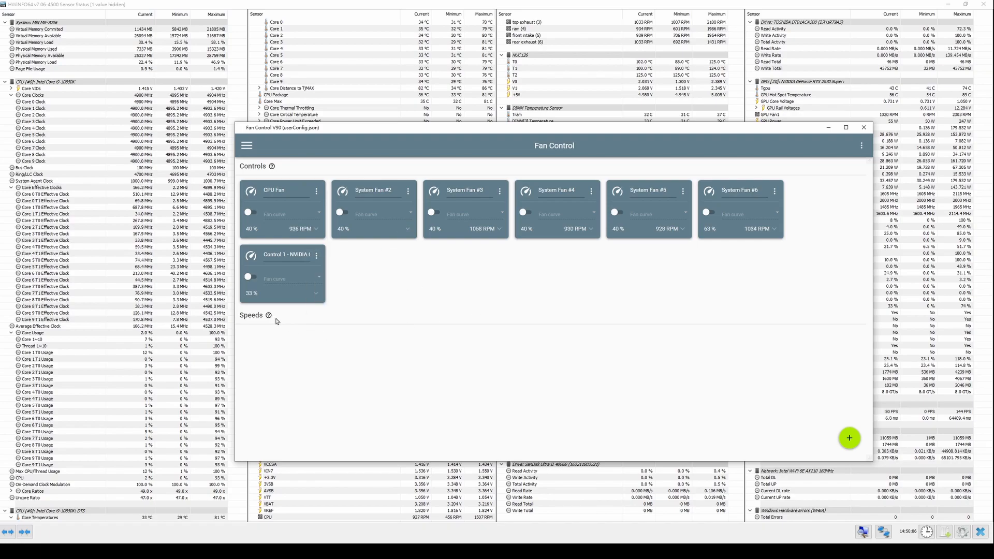
# - Turn on the display of hidden cards in the Fan Control settings and return to the main view
pyautogui.click(247, 146)
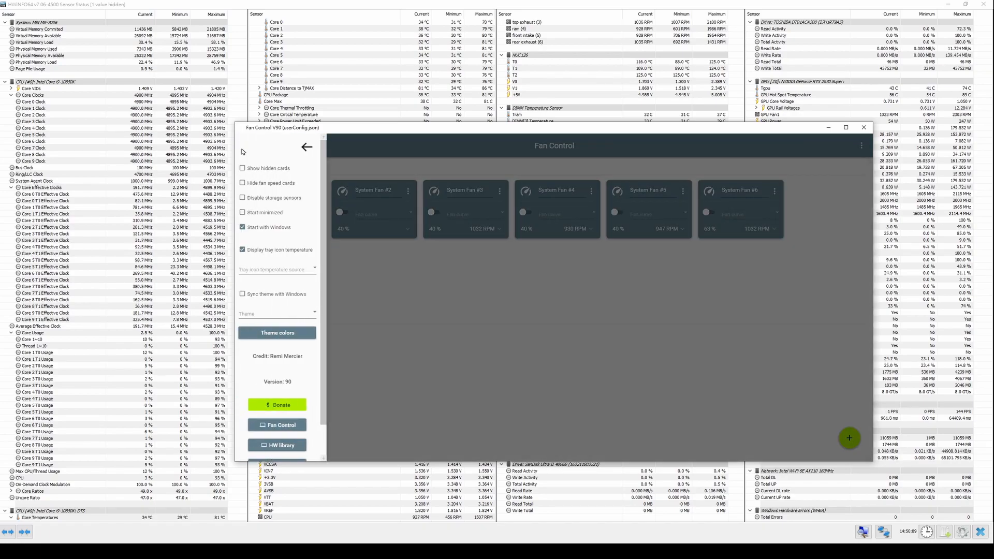
pyautogui.click(284, 187)
pyautogui.click(284, 187)
pyautogui.click(282, 174)
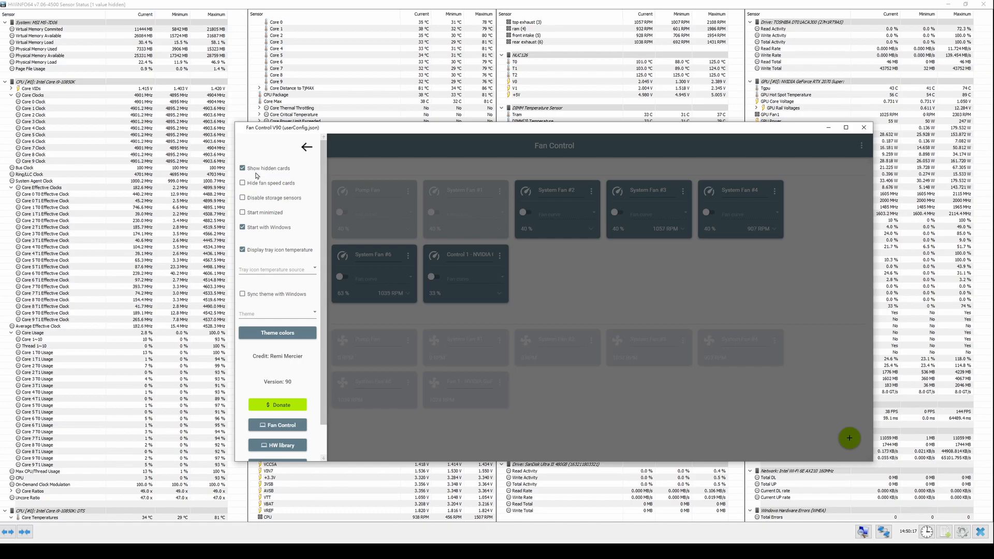
pyautogui.click(375, 169)
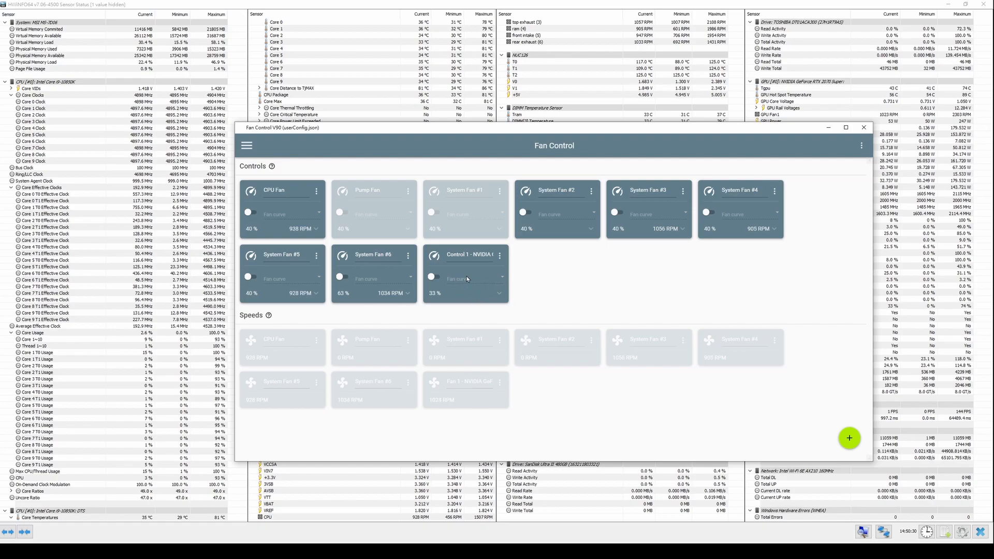
# - Match the NVIDIA control manually with the NVIDIA GPU fan, and turn on hiding of the fan speed cards
pyautogui.click(499, 255)
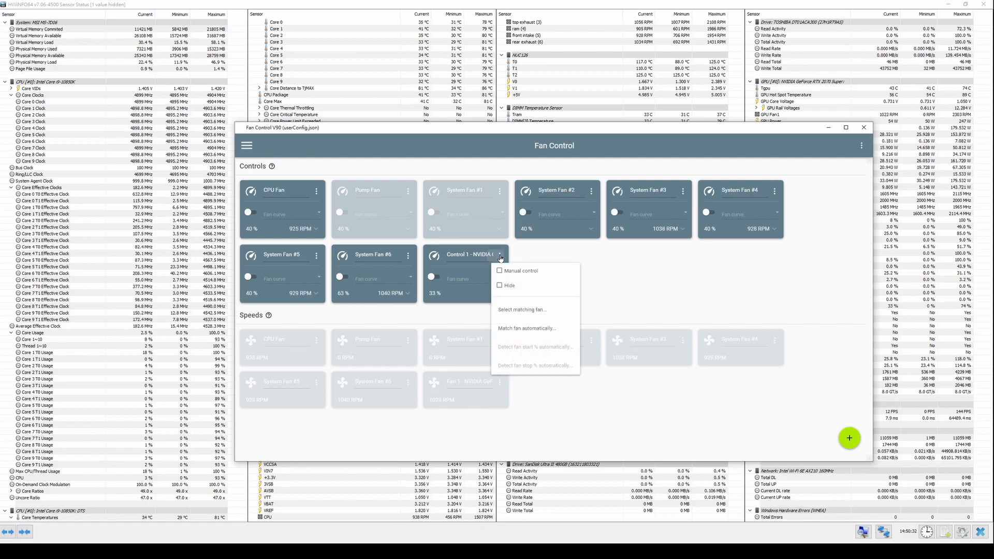
pyautogui.click(555, 317)
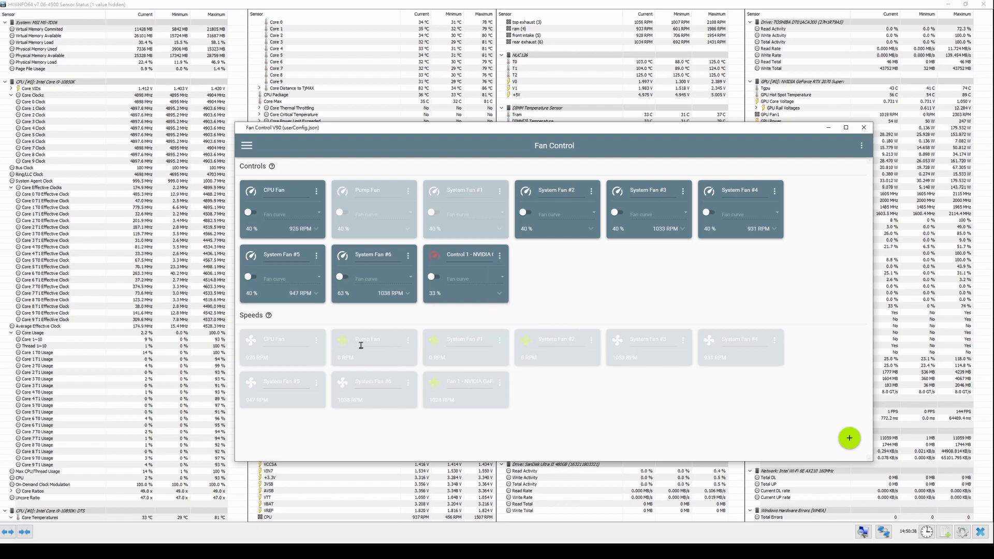
pyautogui.click(434, 383)
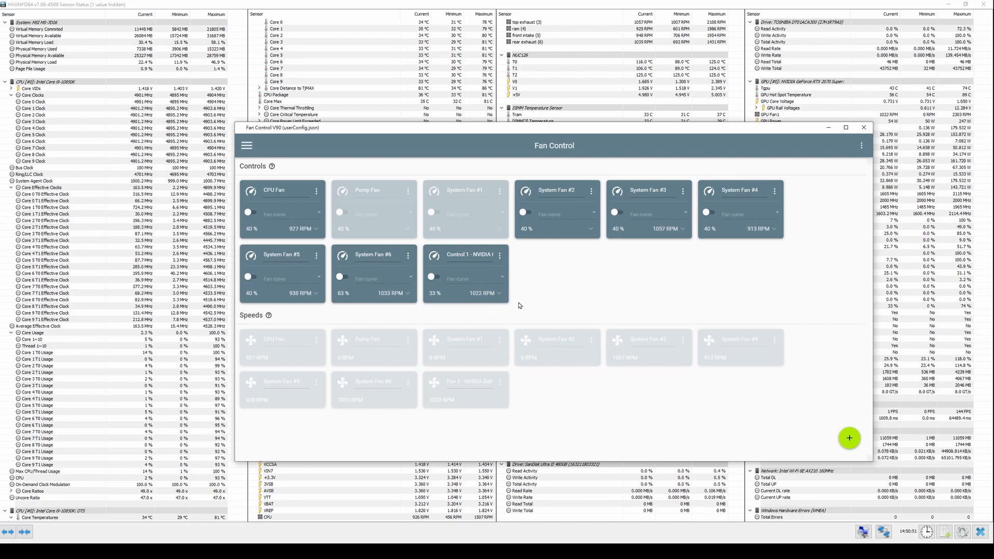
pyautogui.click(252, 184)
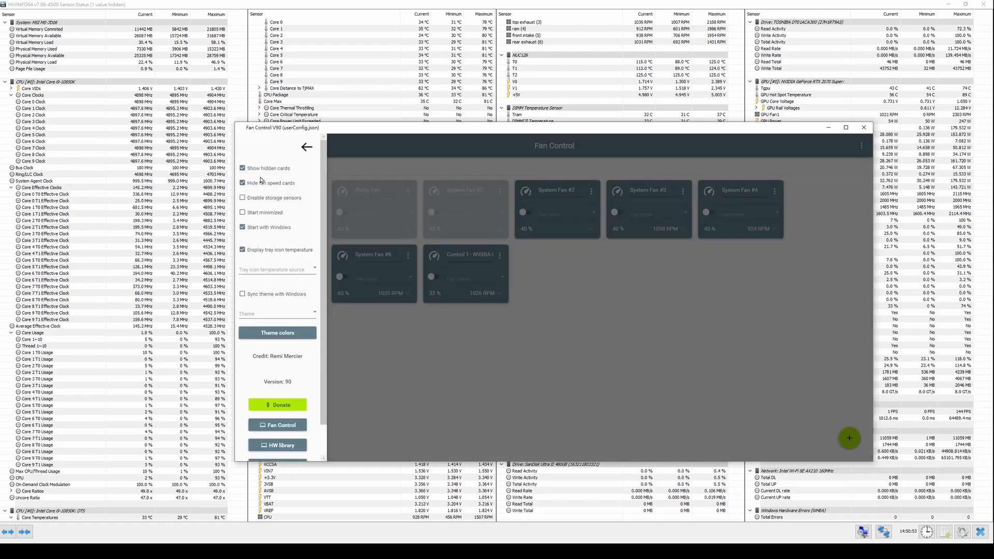
pyautogui.click(306, 148)
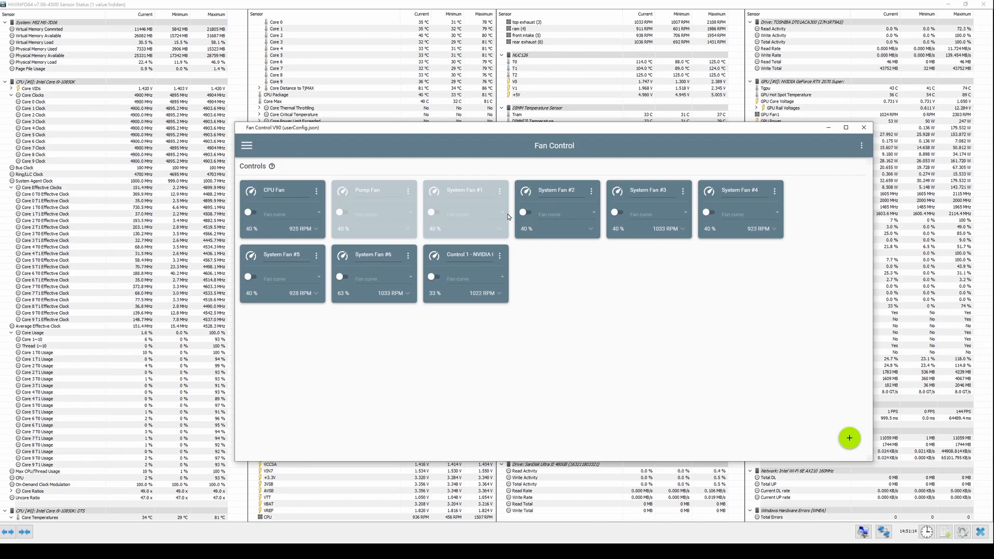
# - Enable the System Fan #2 control, check its fan curve choices, and set its Start % to 100
pyautogui.click(526, 212)
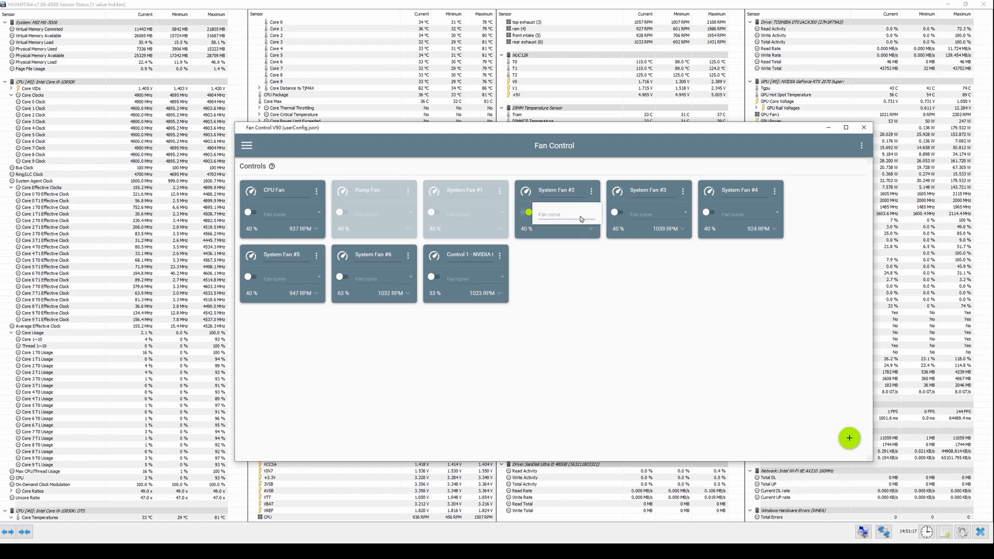
pyautogui.click(576, 219)
pyautogui.click(576, 219)
pyautogui.click(557, 219)
pyautogui.click(573, 245)
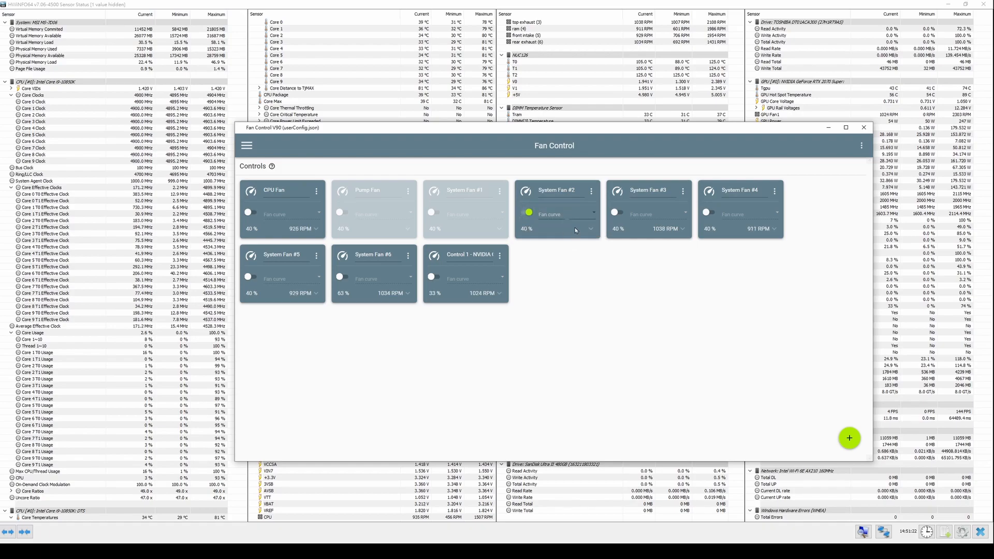
pyautogui.click(584, 229)
pyautogui.click(584, 229)
pyautogui.click(587, 230)
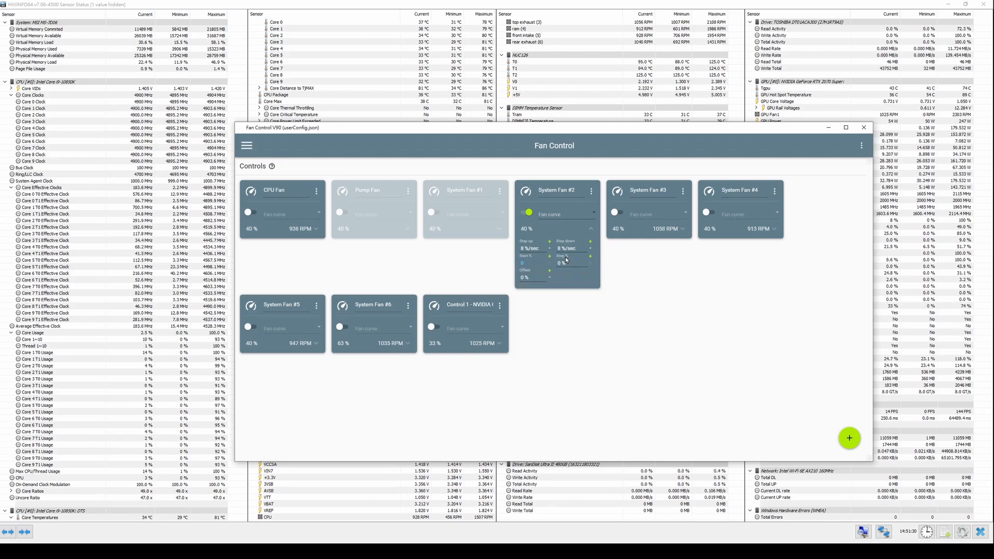
# - Hide the System Fan #2 control card and collapse its detailed settings
pyautogui.click(592, 192)
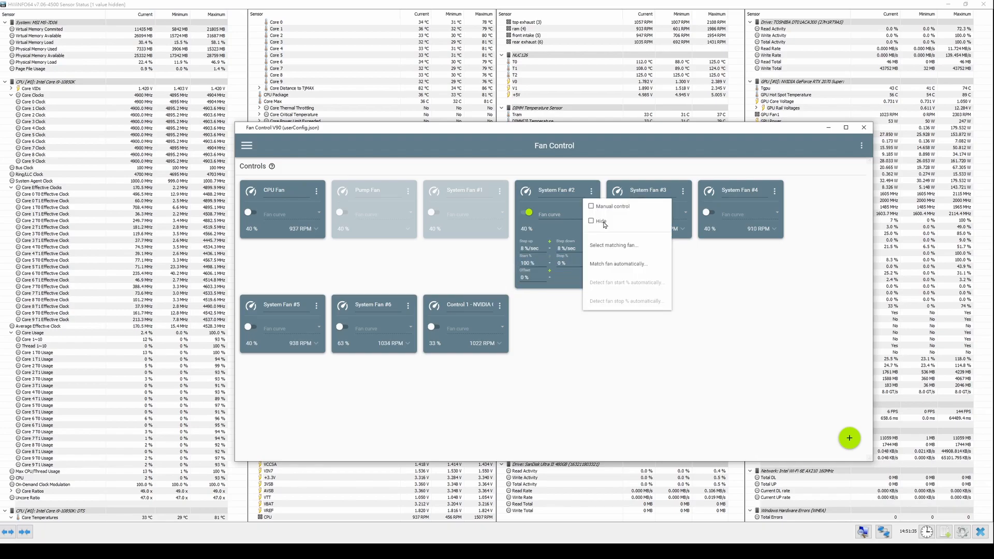
pyautogui.click(605, 223)
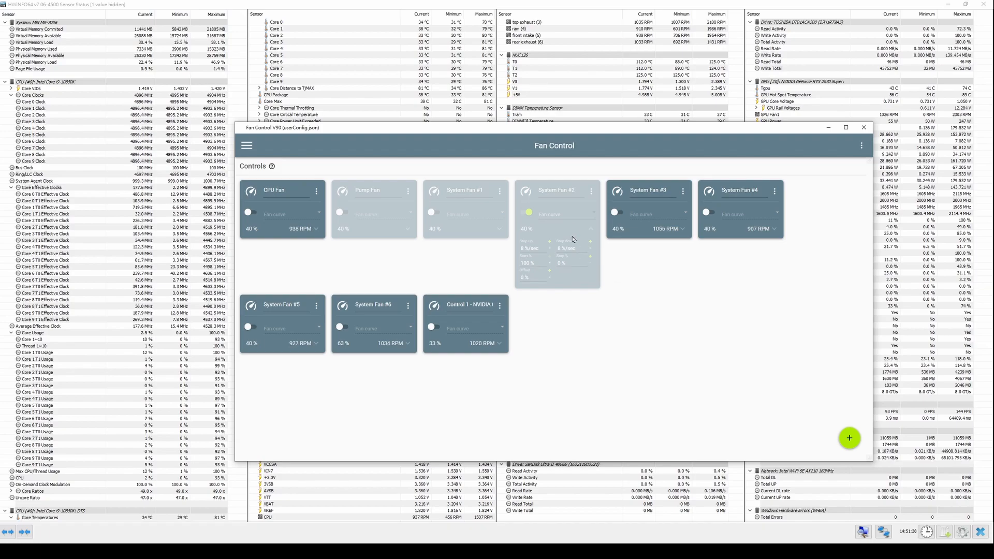
pyautogui.click(593, 230)
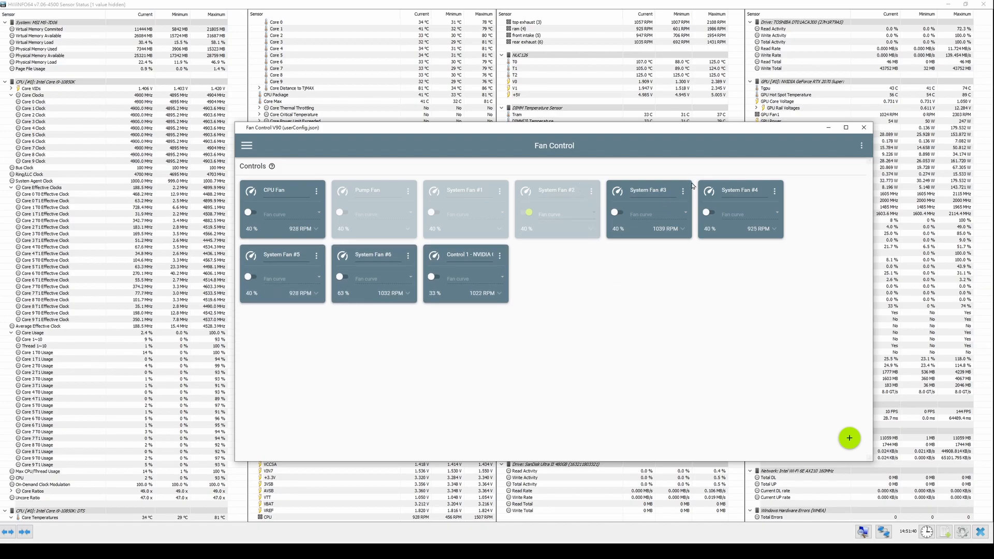
# - Enable System Fan #3 to set its Start % to 100, and switch the control off again
pyautogui.click(683, 230)
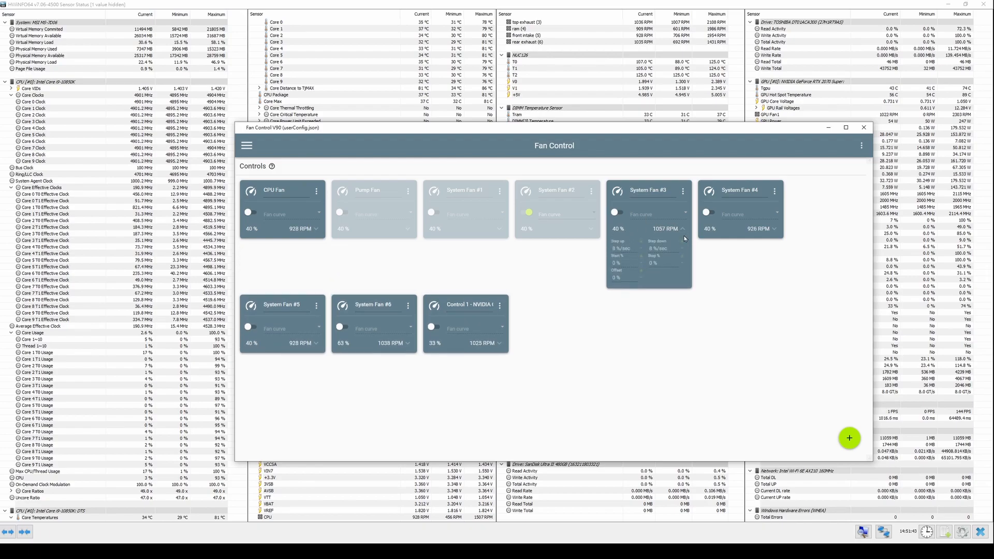
pyautogui.click(615, 213)
pyautogui.click(627, 263)
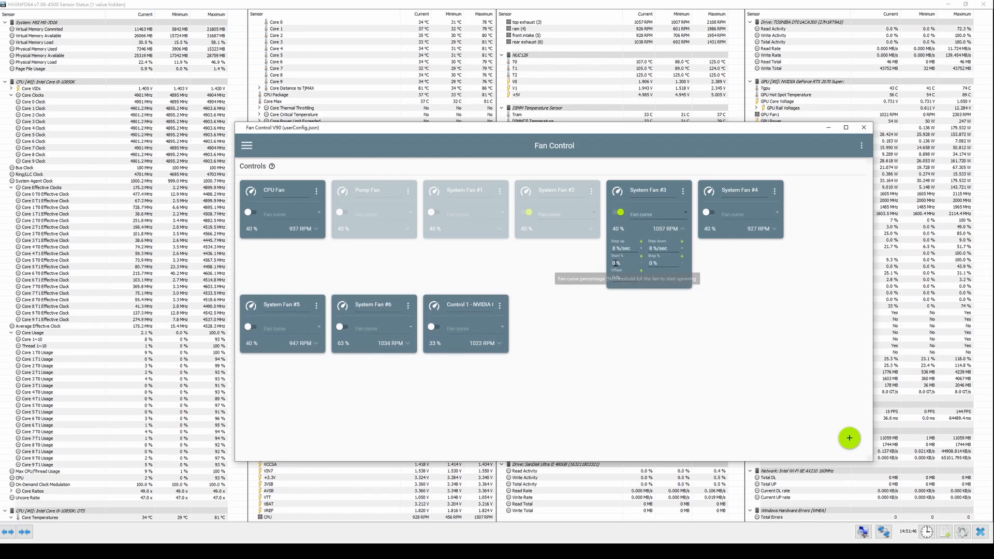
pyautogui.click(626, 267)
pyautogui.press('BackSpace')
pyautogui.write('100')
pyautogui.click(672, 318)
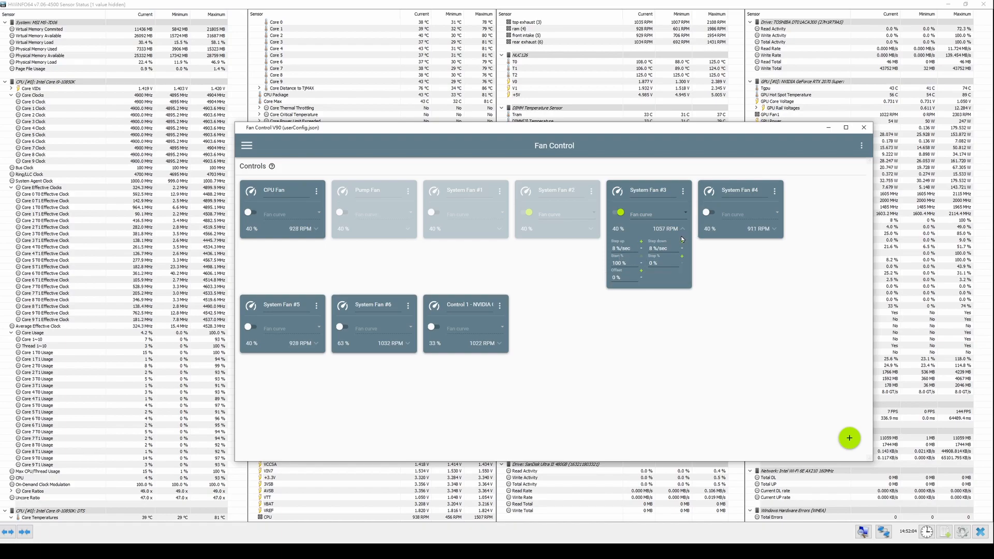
pyautogui.click(620, 214)
pyautogui.click(683, 228)
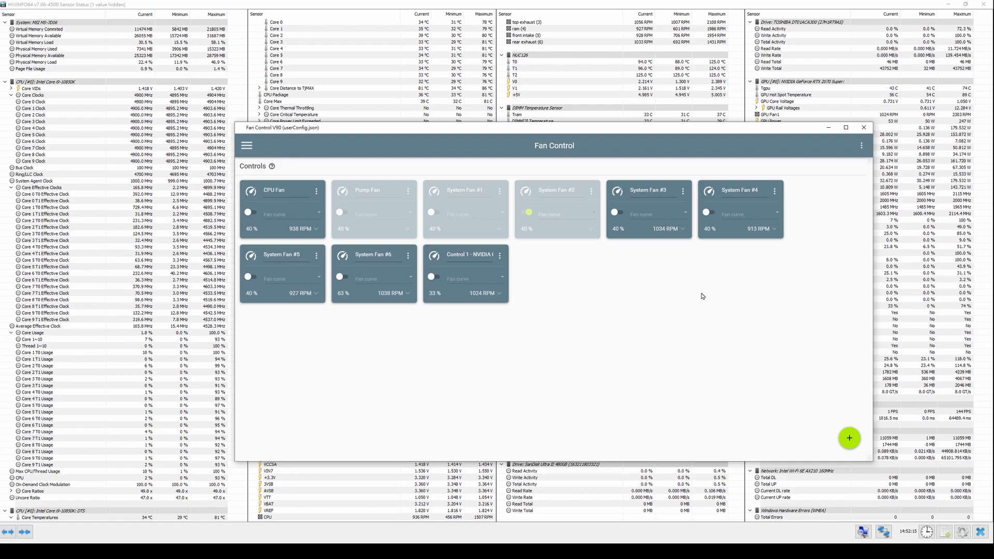
# - Add a Graph fan curve and name it CPU FAN
pyautogui.click(850, 438)
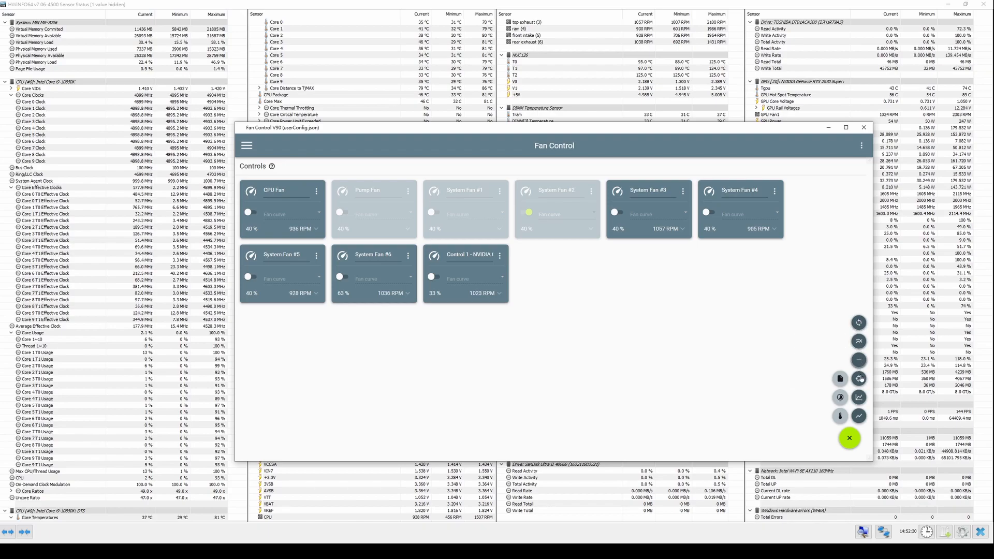
pyautogui.click(859, 397)
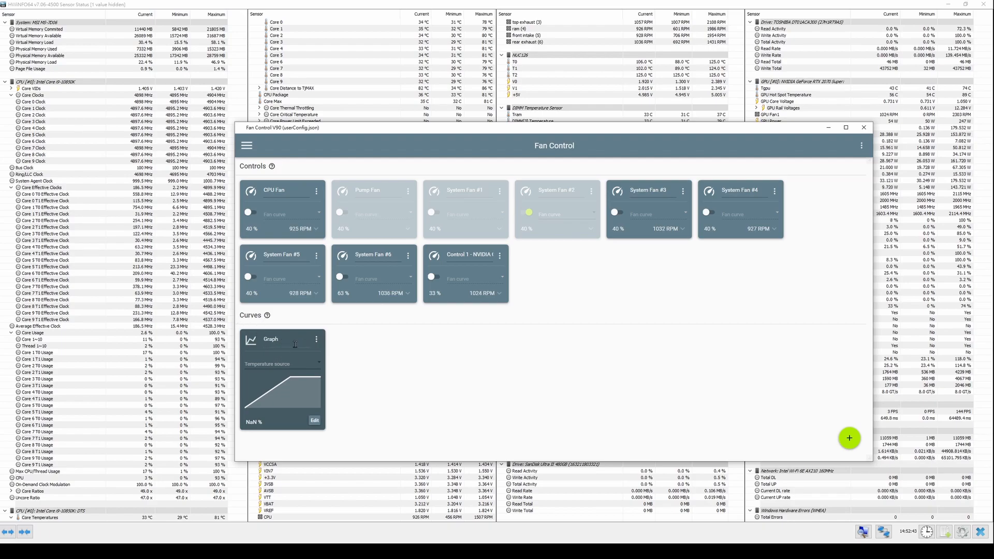
pyautogui.doubleClick(271, 339)
# - Add intermediate points to the CPU FAN curve, shift its 100% point to a higher temperature, and reposition the Fan Control window
pyautogui.click(317, 423)
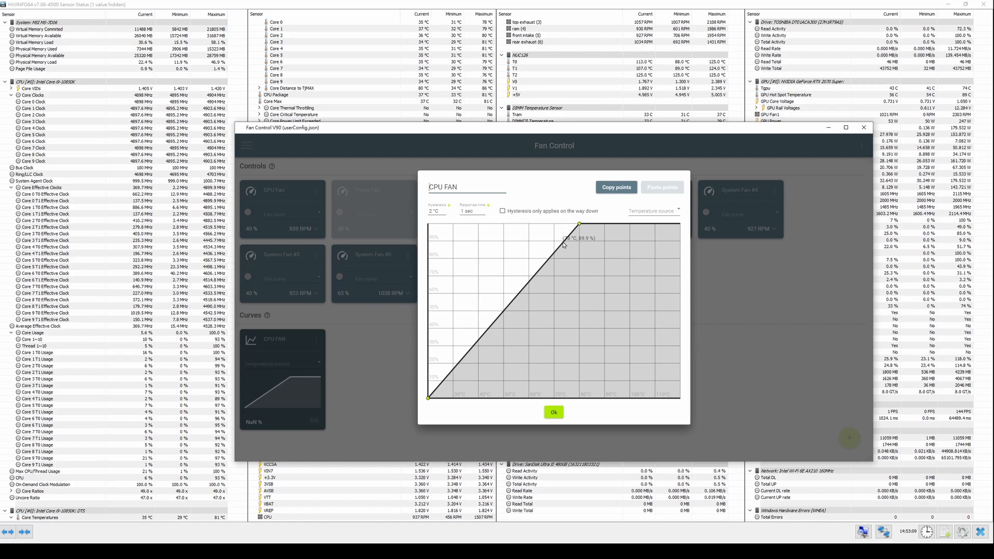
pyautogui.moveTo(563, 242)
pyautogui.mouseDown()
pyautogui.moveTo(577, 282)
pyautogui.moveTo(551, 301)
pyautogui.moveTo(556, 327)
pyautogui.moveTo(530, 348)
pyautogui.moveTo(533, 368)
pyautogui.moveTo(460, 352)
pyautogui.moveTo(444, 368)
pyautogui.moveTo(434, 348)
pyautogui.mouseUp()
pyautogui.moveTo(544, 349)
pyautogui.mouseDown()
pyautogui.moveTo(536, 331)
pyautogui.moveTo(558, 293)
pyautogui.mouseUp()
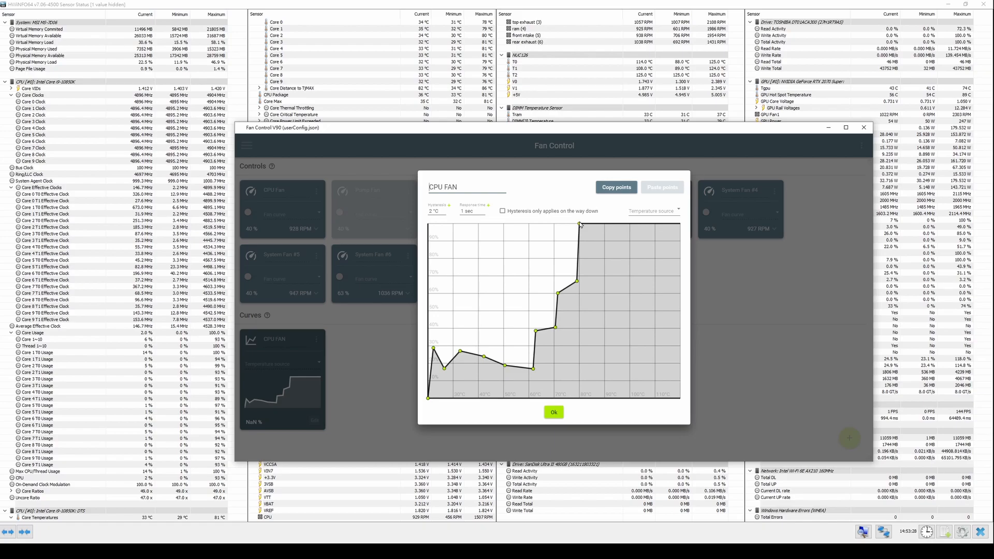
pyautogui.moveTo(580, 224); pyautogui.dragTo(618, 224)
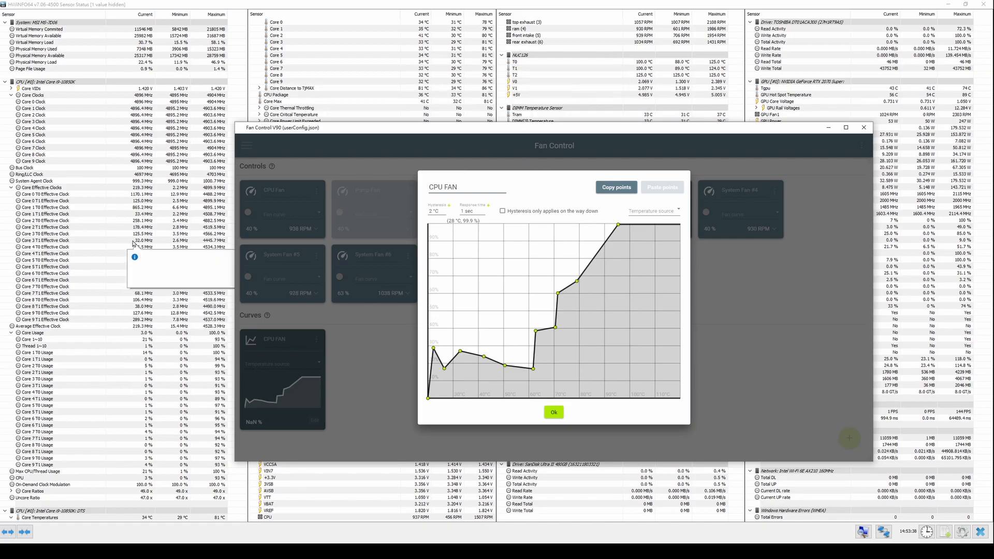
pyautogui.moveTo(320, 131); pyautogui.dragTo(337, 181)
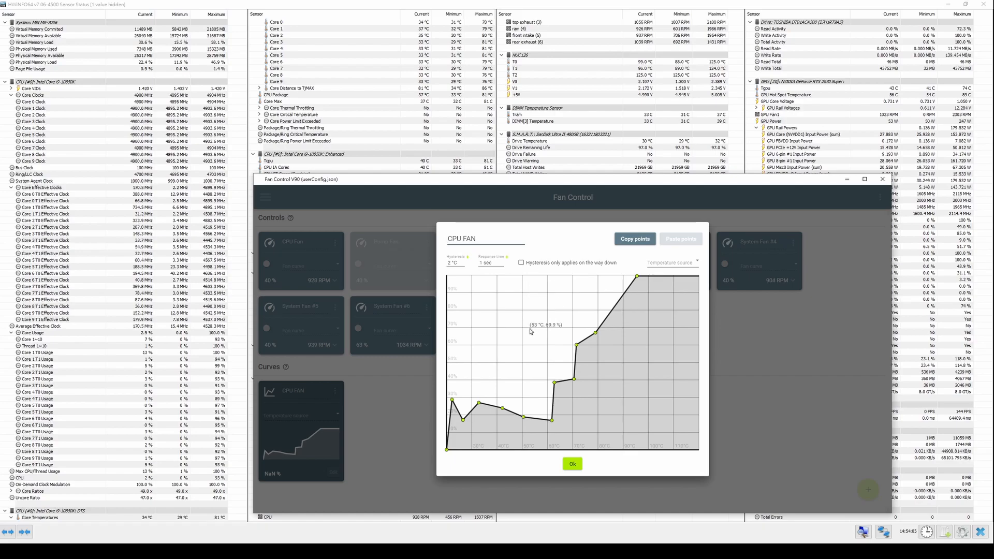
# - Reshape the lower part of the CPU FAN curve into a steady rise passing through about 50% at 40 °C
pyautogui.moveTo(463, 420); pyautogui.dragTo(466, 372)
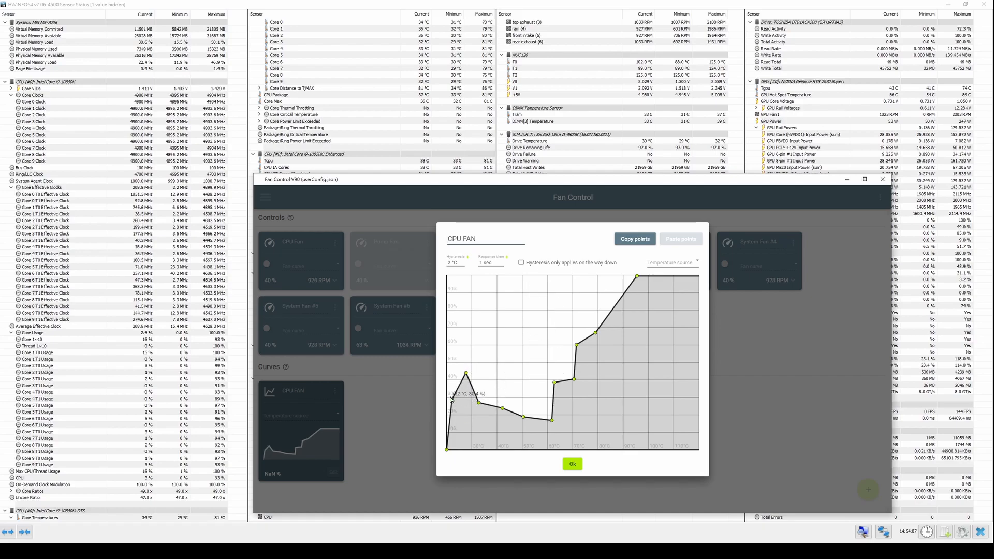
pyautogui.moveTo(447, 450); pyautogui.dragTo(498, 361)
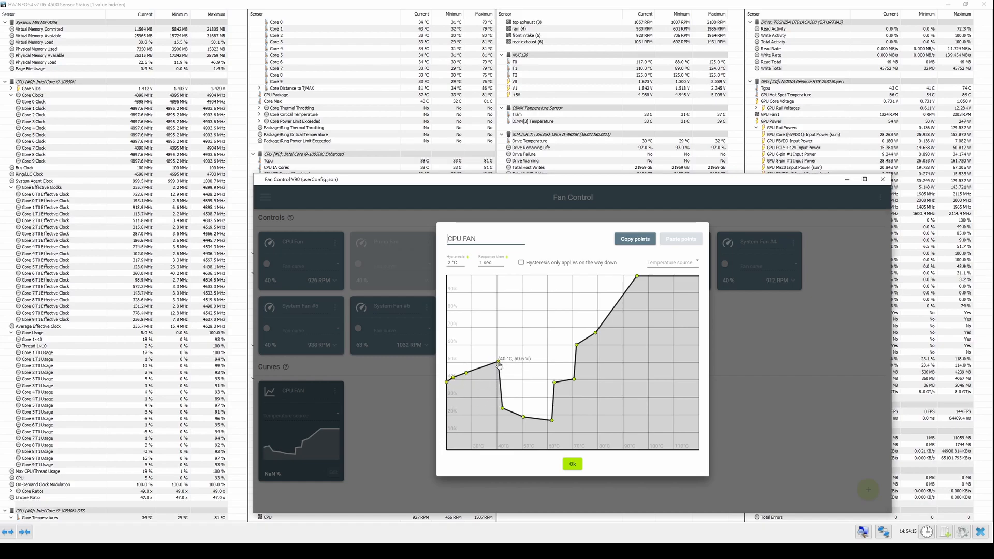
pyautogui.moveTo(503, 408); pyautogui.dragTo(539, 326)
pyautogui.moveTo(552, 420); pyautogui.dragTo(552, 312)
pyautogui.rightClick(552, 420)
pyautogui.rightClick(552, 312)
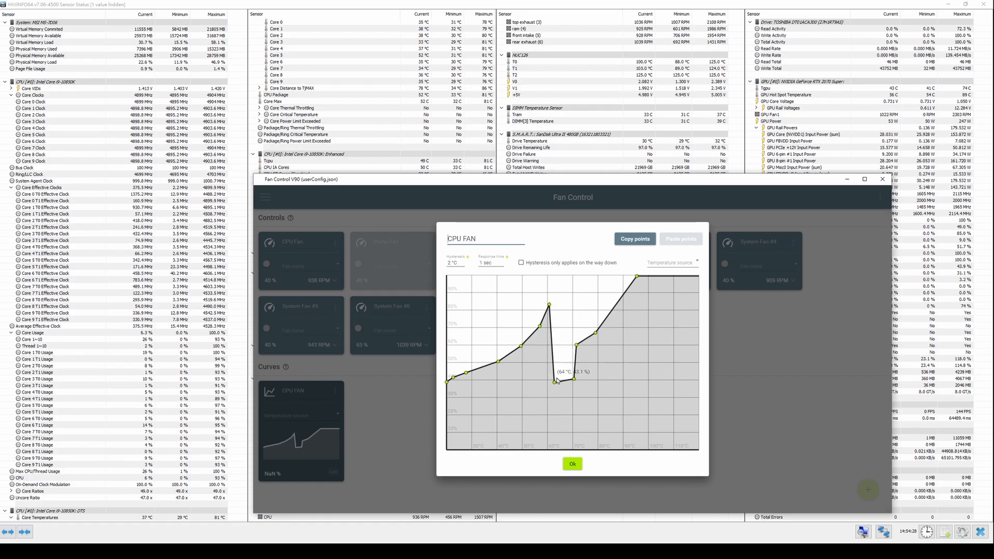
# - Remove the dip from the upper part of the CPU FAN curve, raise it to nearly 100% at about 80 °C, and accept it
pyautogui.rightClick(554, 382)
pyautogui.rightClick(574, 379)
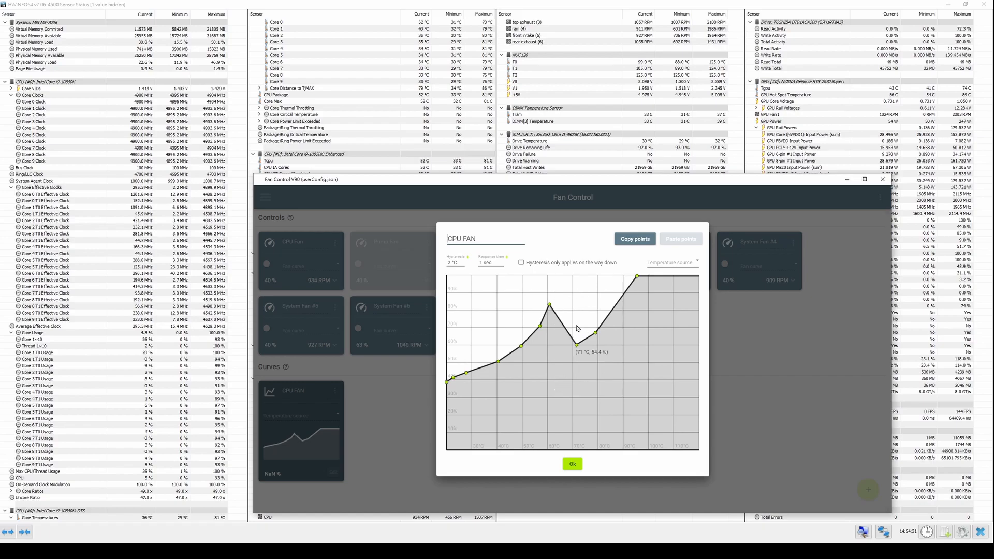
pyautogui.moveTo(578, 348); pyautogui.dragTo(598, 277)
pyautogui.click(597, 317)
pyautogui.rightClick(595, 333)
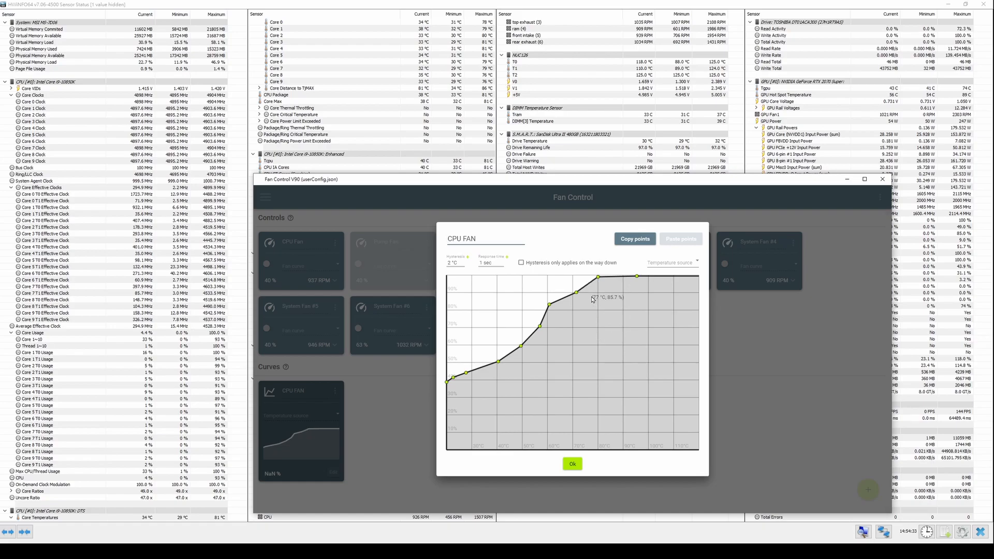
pyautogui.click(572, 464)
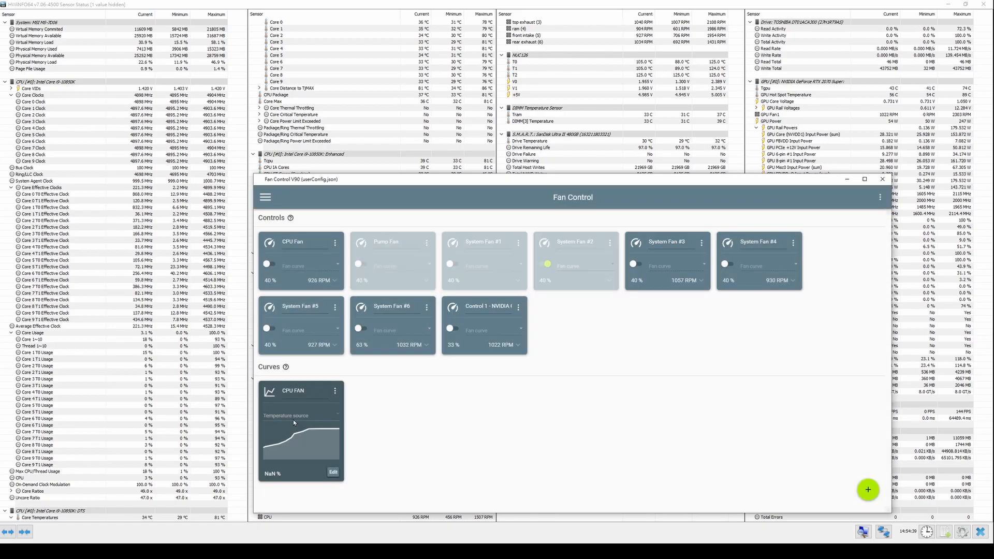
# - Set the CPU FAN curve's temperature source to CPU Package - Intel Core i9-10850K
pyautogui.click(286, 418)
pyautogui.scroll(-2, 361, 336)
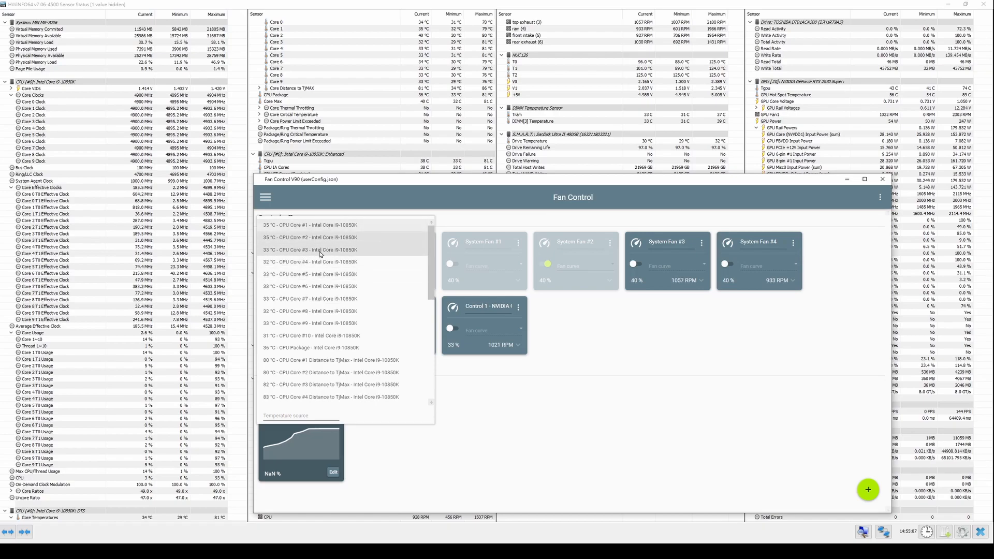
pyautogui.click(340, 348)
# - Browse the temperature sources available for the CPU FAN curve, from the CPU cores through drives and motherboard sensors to the GPU
pyautogui.click(300, 416)
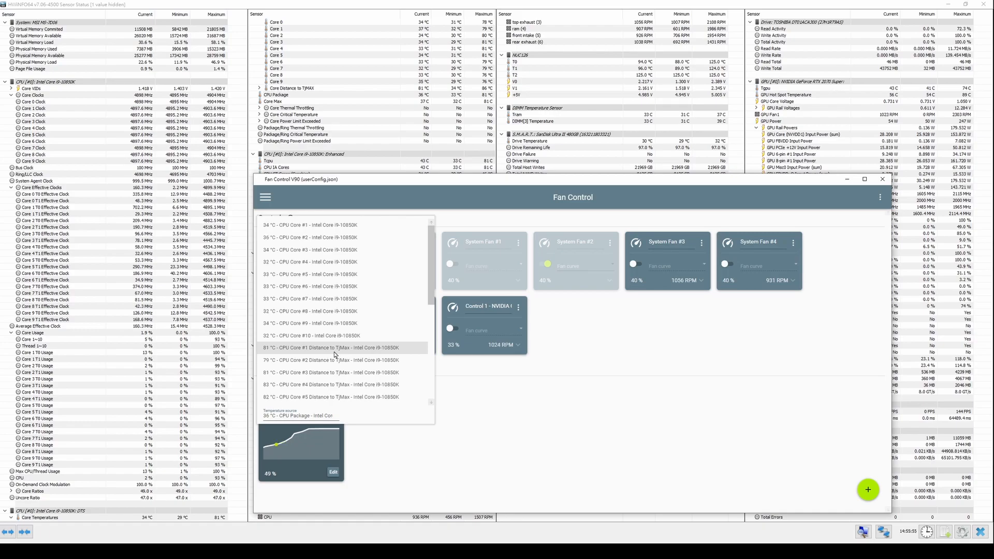
pyautogui.scroll(-4, 352, 344)
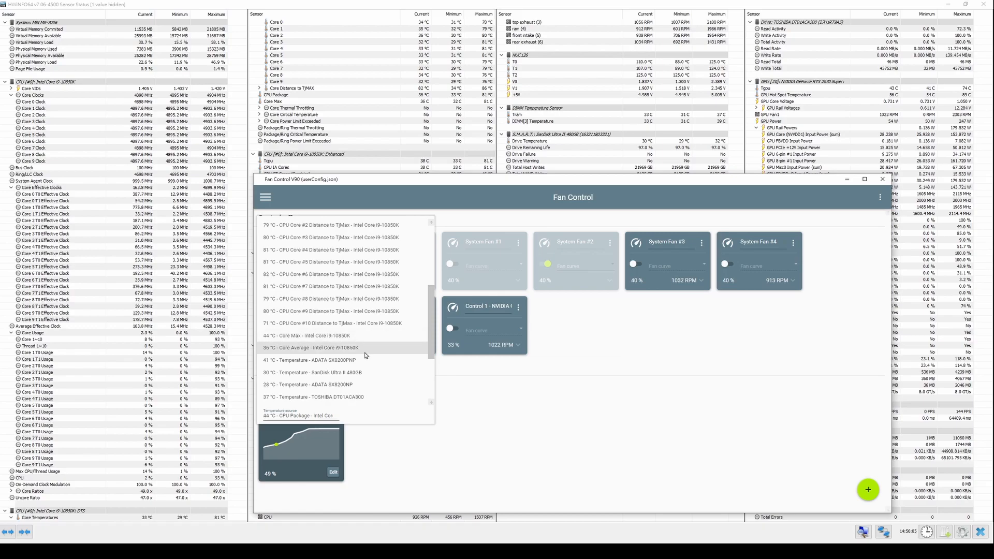
pyautogui.scroll(-1, 365, 340)
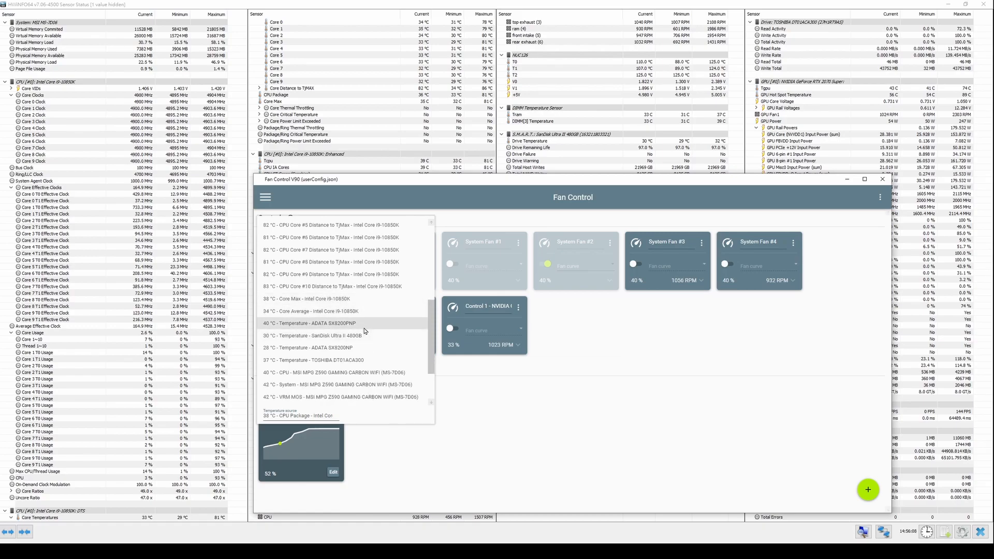
pyautogui.scroll(-1, 368, 325)
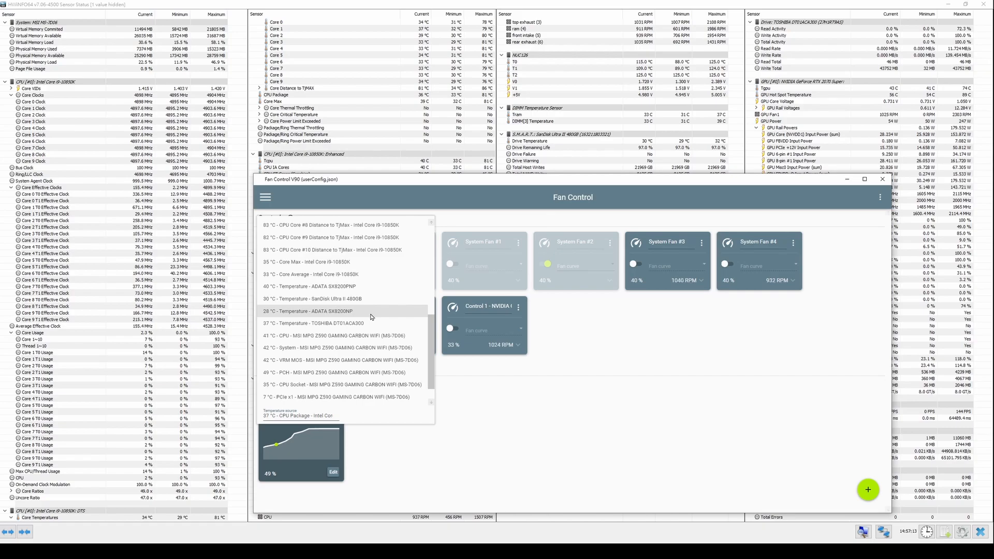
pyautogui.scroll(-1, 371, 317)
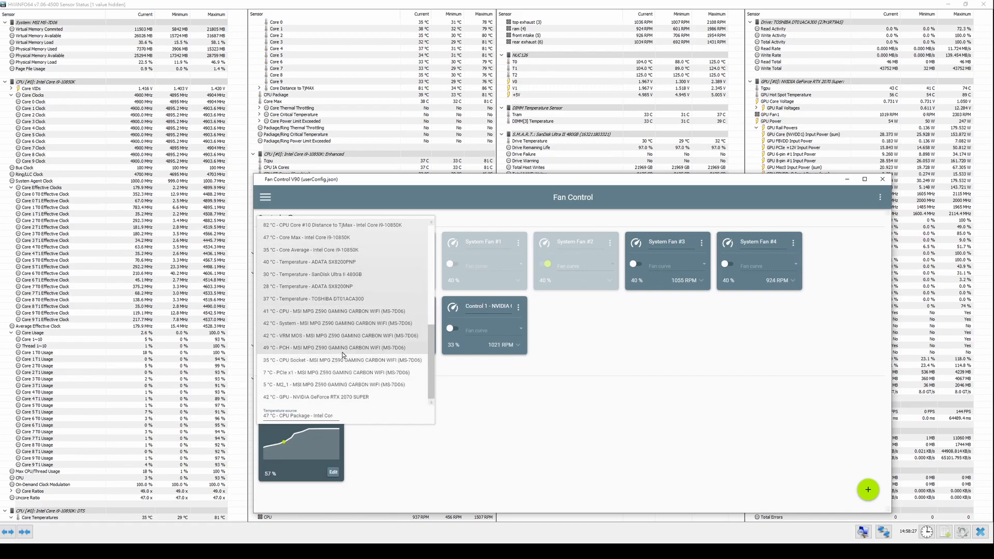
pyautogui.click(441, 470)
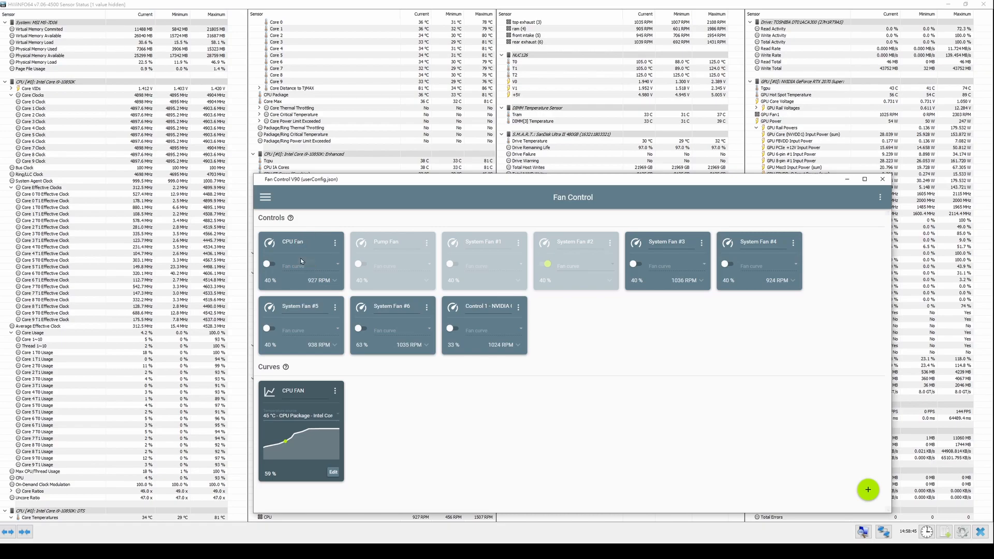
# - Enable the CPU Fan control and open its fan curve choices
pyautogui.click(270, 264)
pyautogui.click(337, 266)
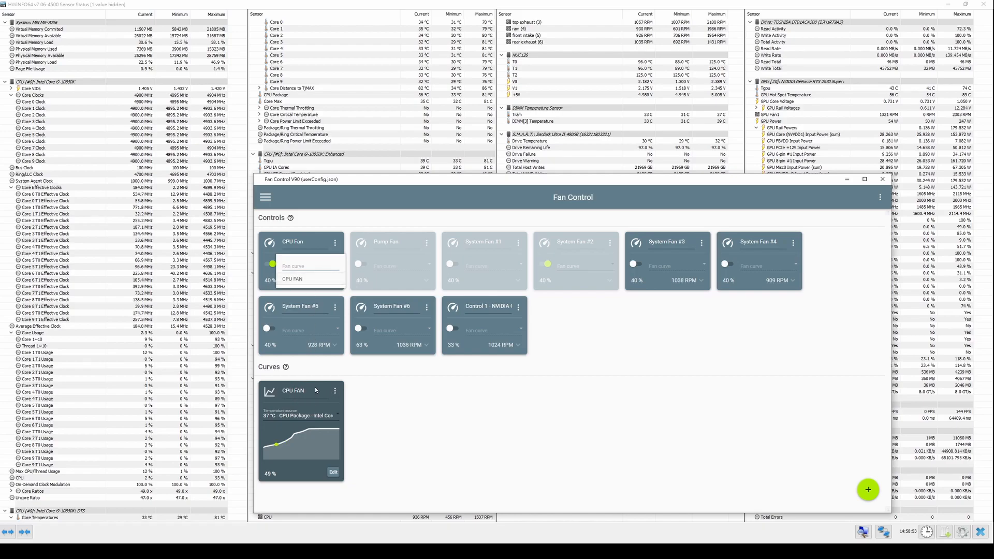
# - Rename the CPU FAN curve as gdfvkjhgkjdfhg and check the CPU Fan control's curve choices
pyautogui.click(297, 395)
pyautogui.press('BackSpace')
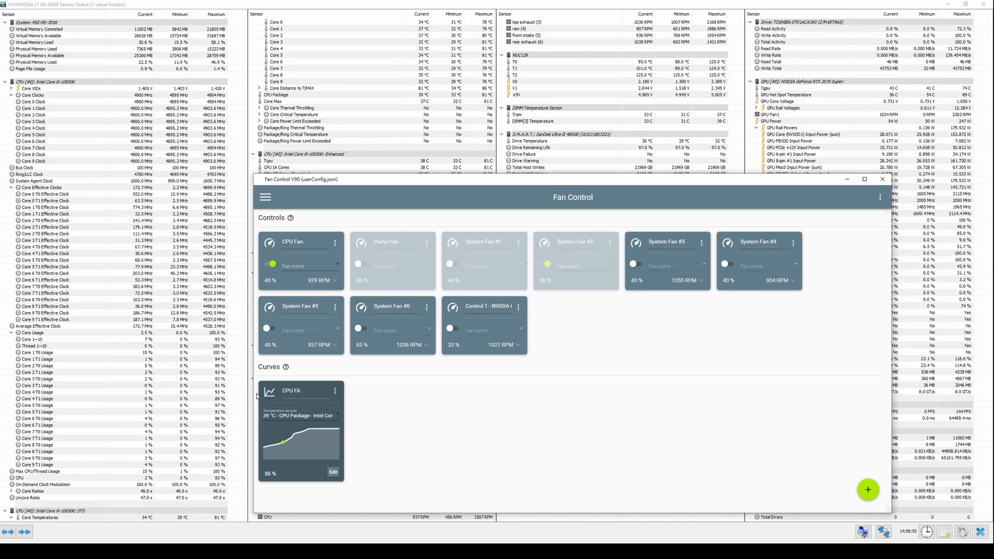
pyautogui.press('BackSpace')
pyautogui.press('BackSpace')
pyautogui.press('BackSpace')
pyautogui.press('BackSpace')
pyautogui.press('BackSpace')
pyautogui.write('gdfvkjhgkjdfhg')
pyautogui.click(338, 265)
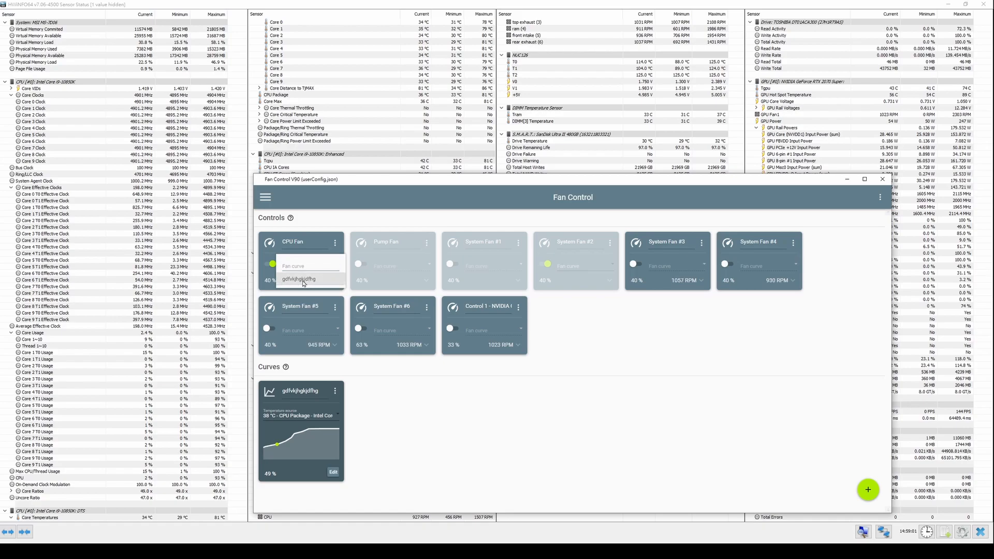
# - Rename the curve as CPU FAN and assign it to the CPU Fan control
pyautogui.click(312, 399)
pyautogui.doubleClick(312, 399)
pyautogui.write('cpu fa')
pyautogui.write('PU FAN')
pyautogui.click(337, 263)
pyautogui.click(292, 279)
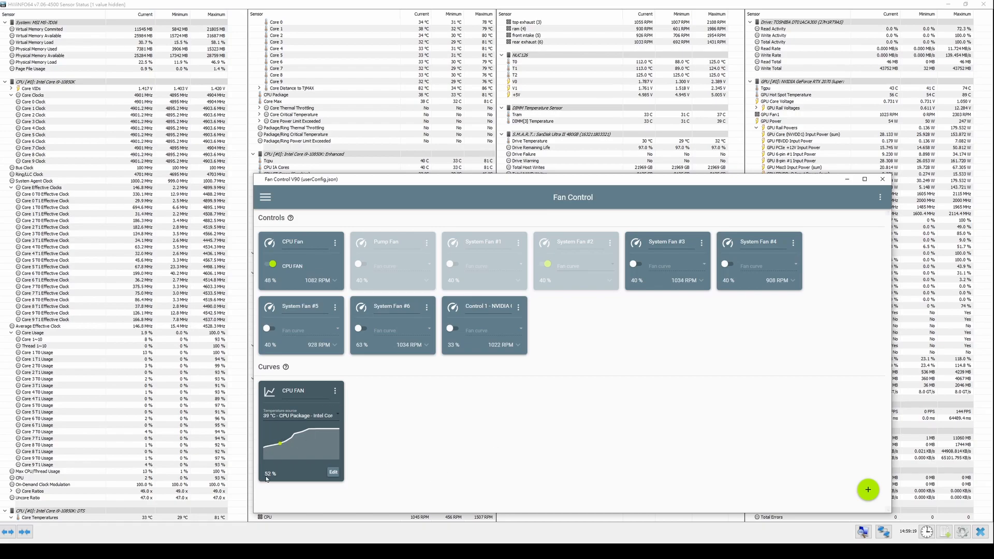
# - Set the CPU FAN curve's response time to 6 seconds and accept the curve settings
pyautogui.click(332, 473)
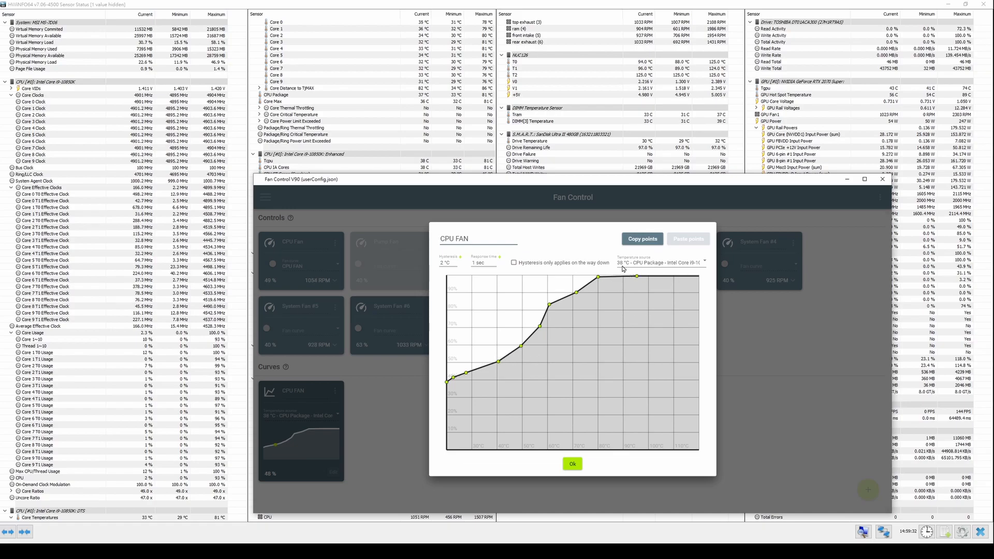
pyautogui.click(365, 426)
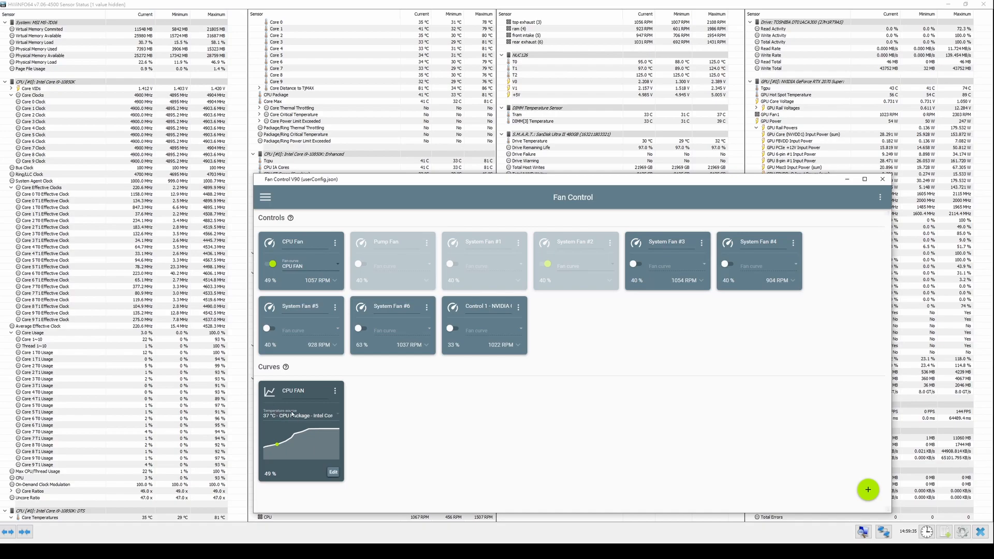
pyautogui.click(335, 472)
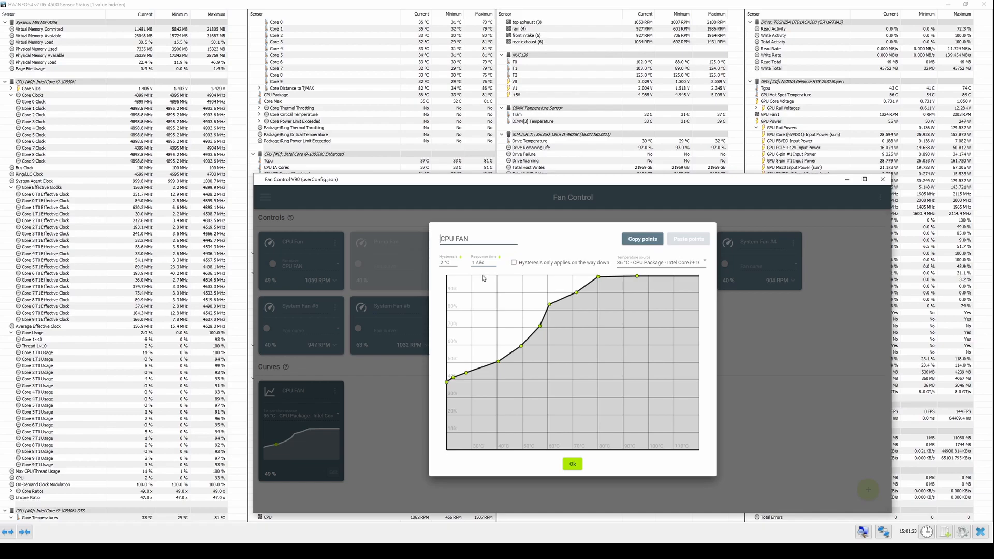
pyautogui.click(479, 262)
pyautogui.press('BackSpace')
pyautogui.write('6')
pyautogui.press('Return')
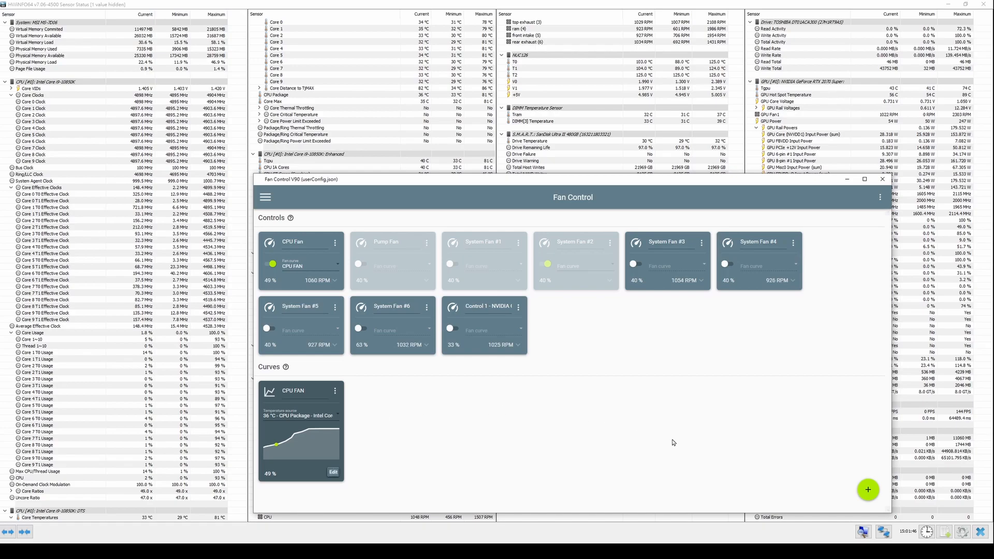
# - Add a Graph fan curve named GPU - REAR with GPU - NVIDIA GeForce RTX 2070 SUPER as its temperature source
pyautogui.moveTo(869, 489)
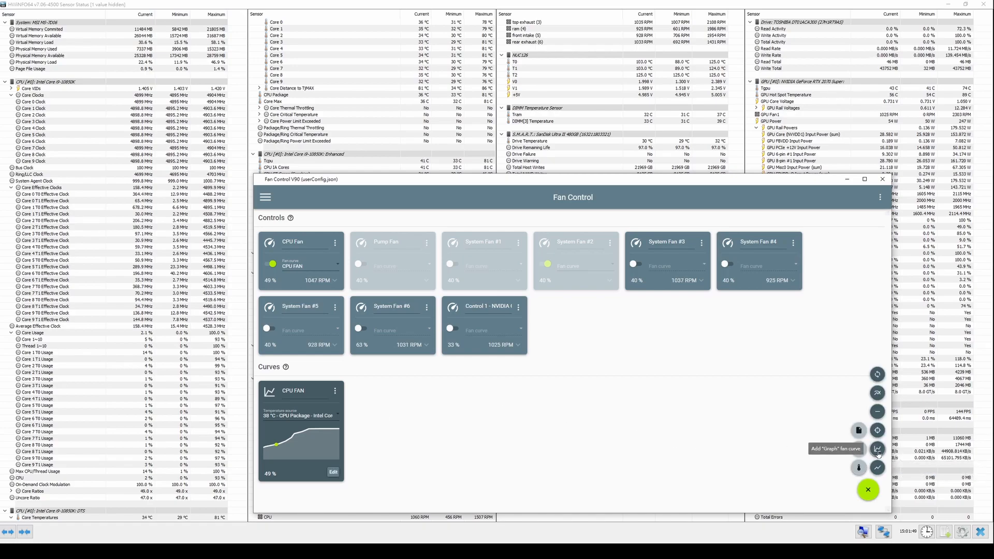
pyautogui.click(878, 450)
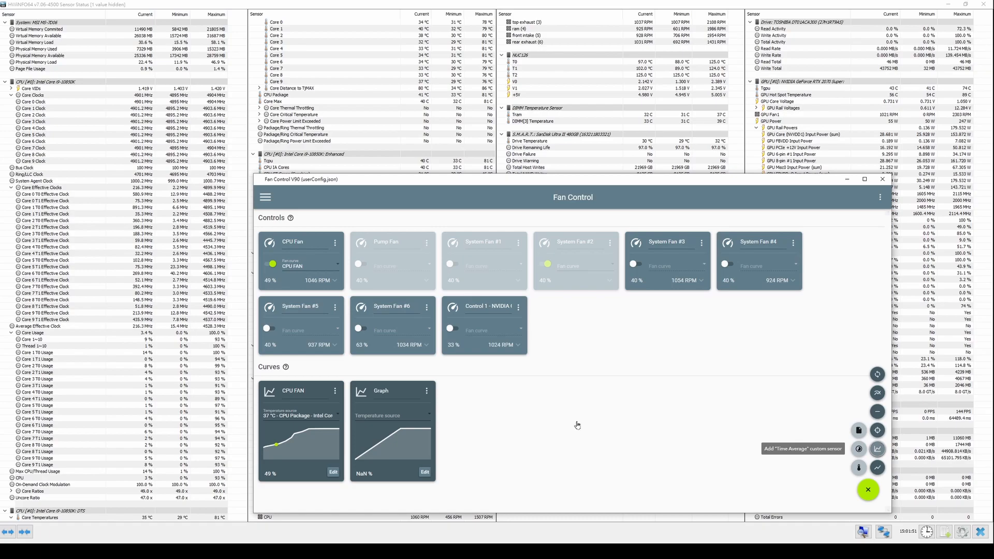
pyautogui.write('GPU')
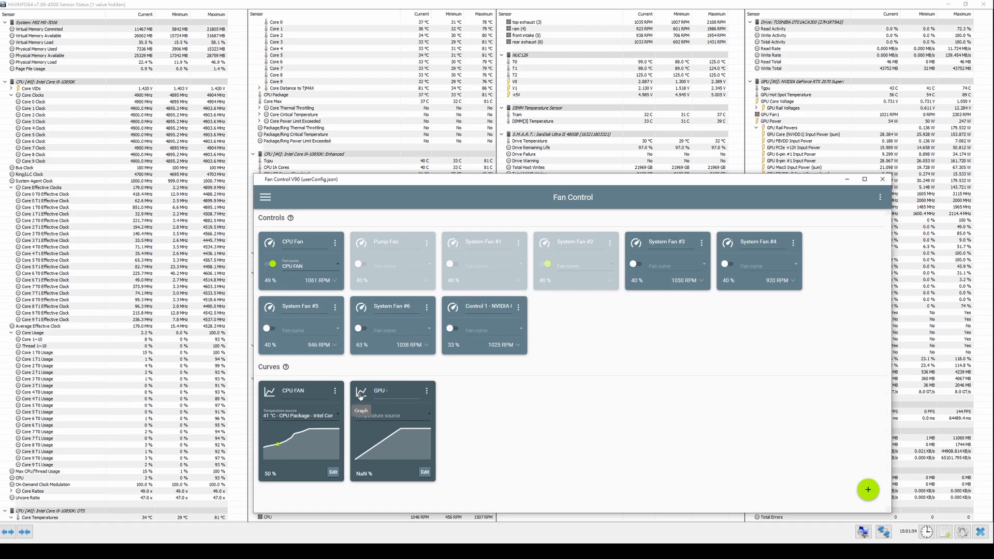
pyautogui.write(' - REAR')
pyautogui.click(414, 411)
pyautogui.scroll(-3, 414, 362)
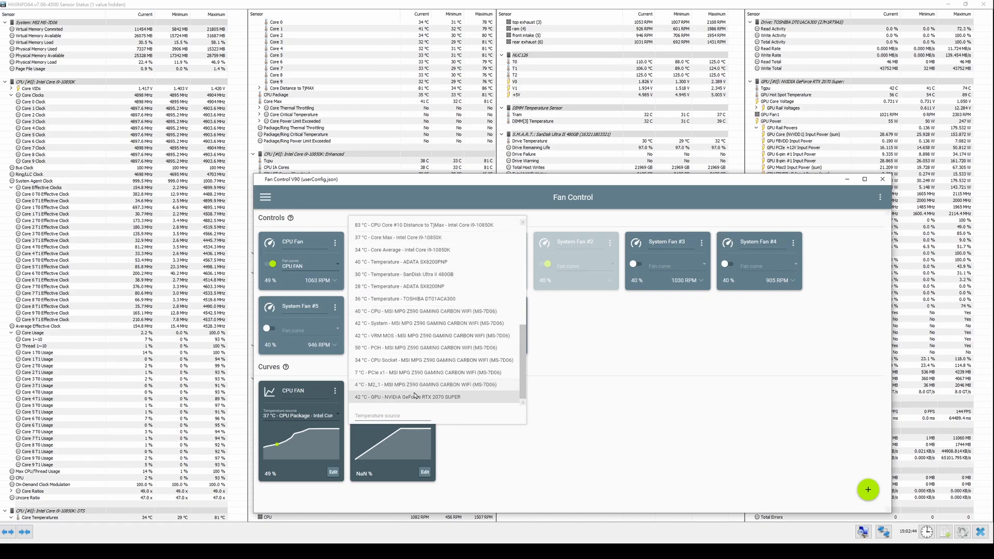
pyautogui.click(414, 397)
# - Shape the GPU - REAR curve flat at about 50% up to 50 °C, rising to 100% at about 70 °C, and accept it
pyautogui.click(425, 472)
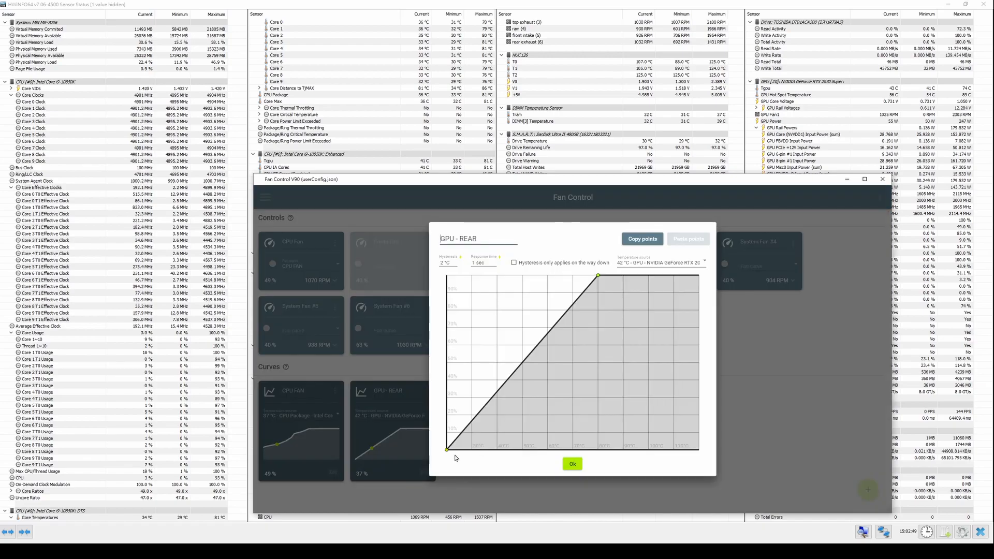
pyautogui.moveTo(447, 450); pyautogui.dragTo(454, 366)
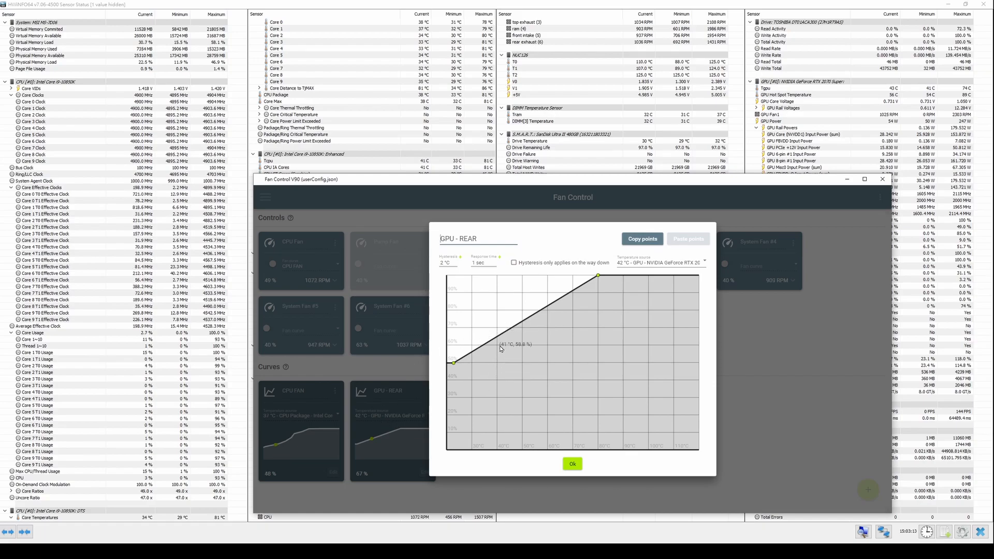
pyautogui.moveTo(501, 349); pyautogui.dragTo(521, 363)
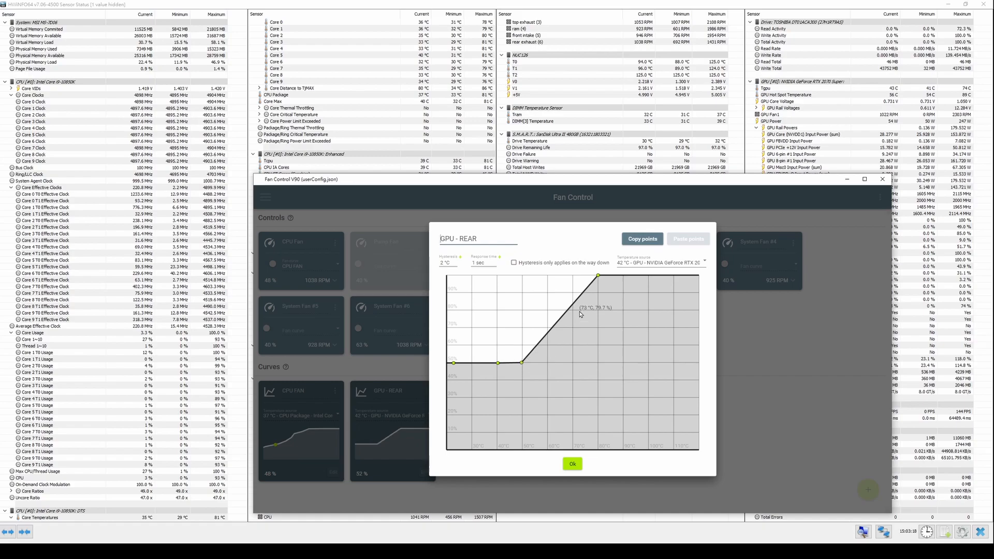
pyautogui.moveTo(598, 276); pyautogui.dragTo(572, 275)
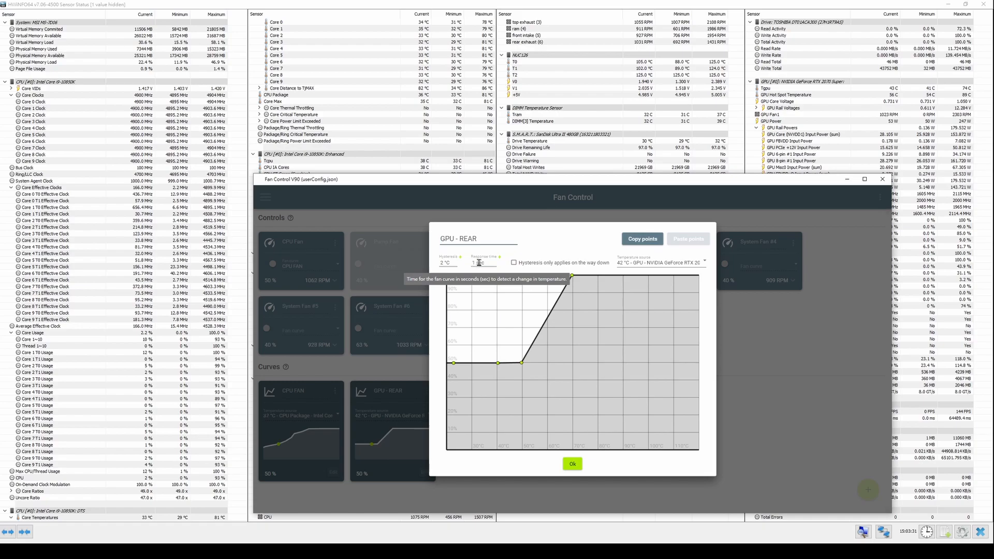
pyautogui.click(442, 262)
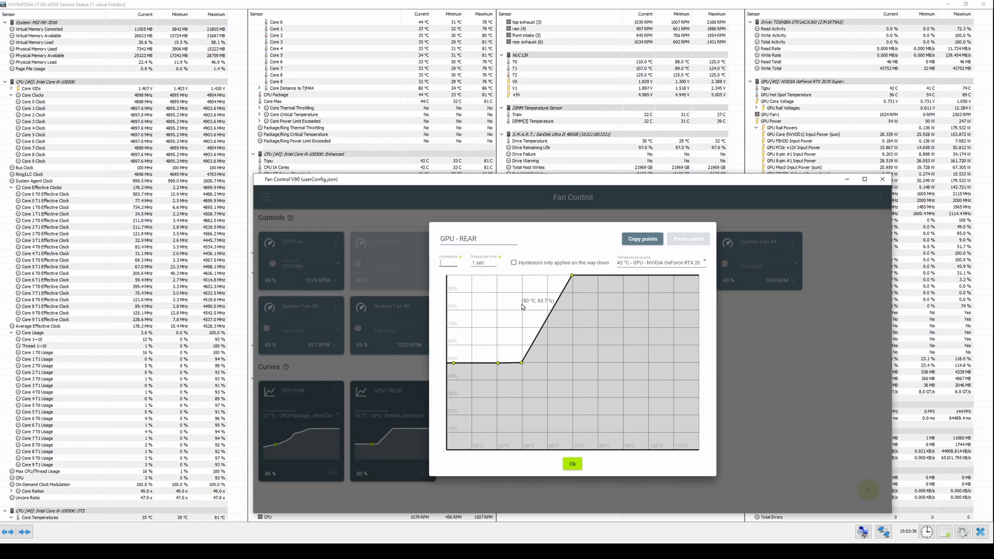
pyautogui.click(589, 337)
pyautogui.rightClick(589, 337)
pyautogui.click(598, 354)
pyautogui.moveTo(598, 354); pyautogui.dragTo(550, 284)
pyautogui.click(573, 463)
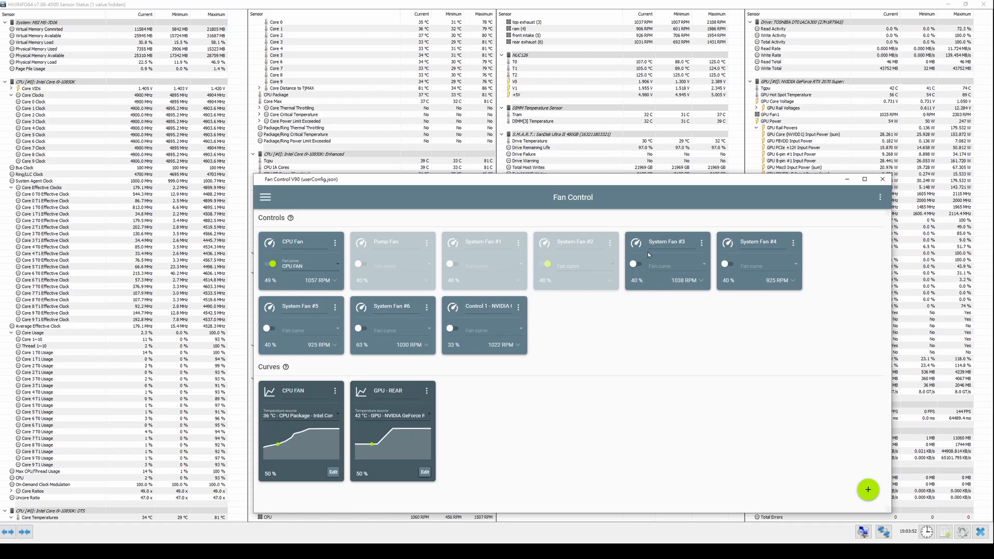
# - Rename the System Fan #3 control as TOP EXHAUST
pyautogui.moveTo(686, 242); pyautogui.dragTo(649, 246)
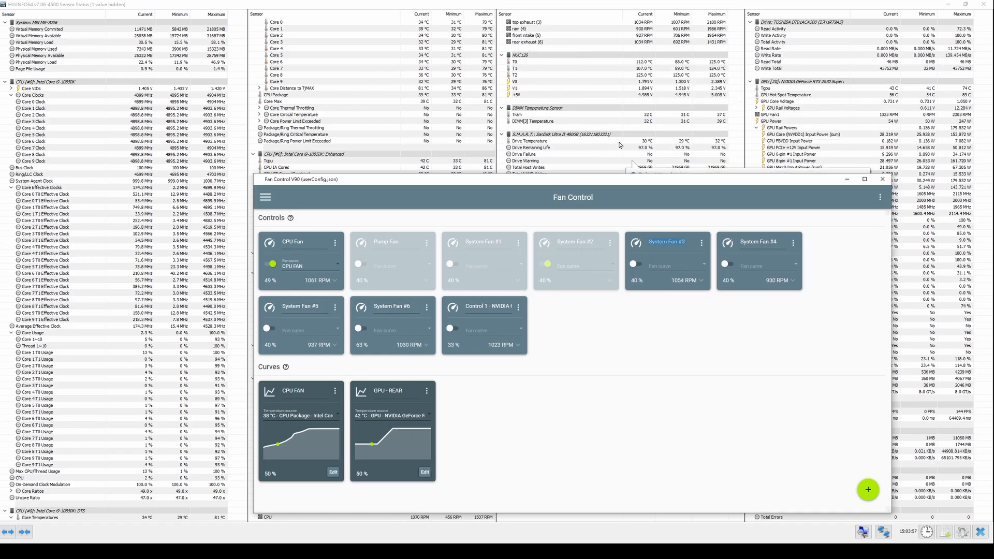
pyautogui.write('TOP EXHU')
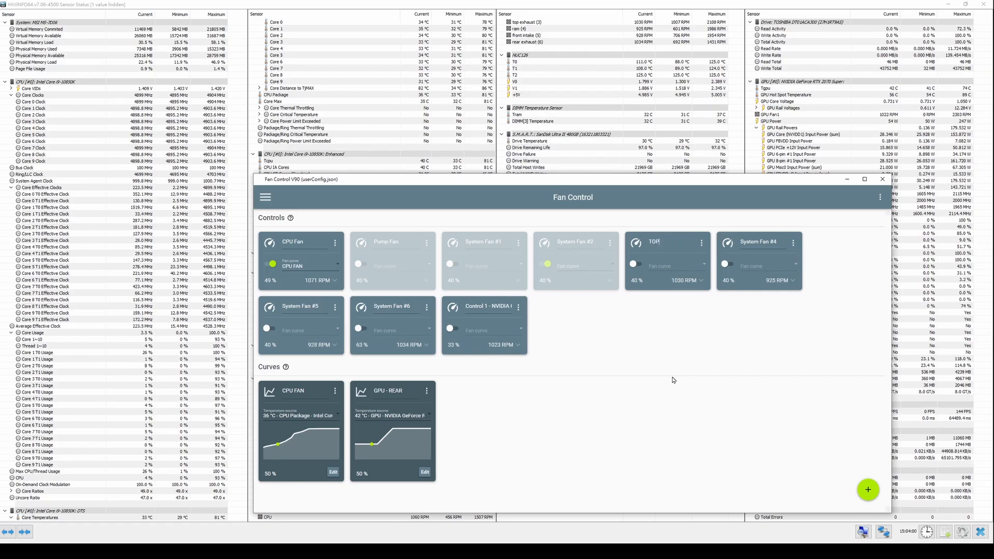
pyautogui.write('AST')
pyautogui.press('Return')
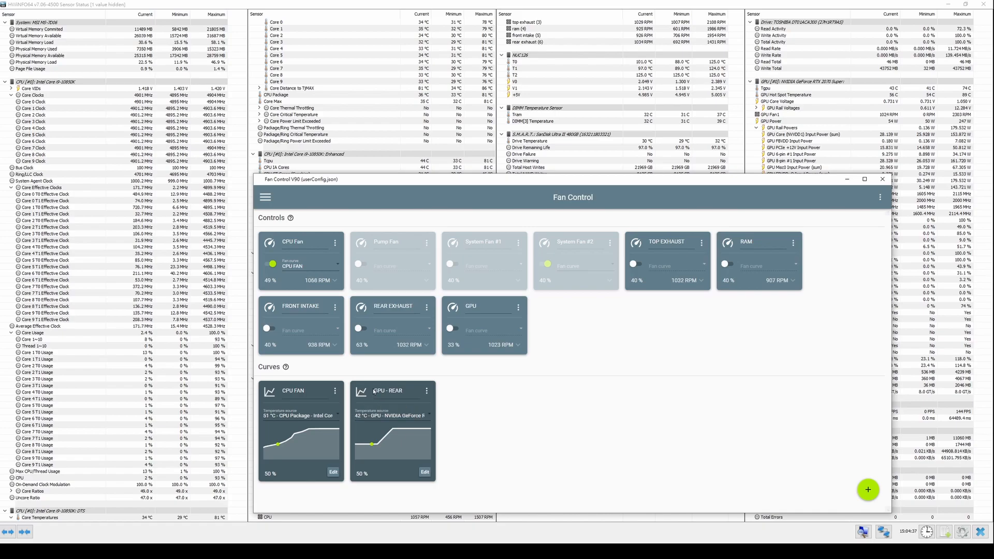
# - Enable the REAR EXHAUST control and assign the GPU - REAR curve to it
pyautogui.click(363, 331)
pyautogui.click(432, 331)
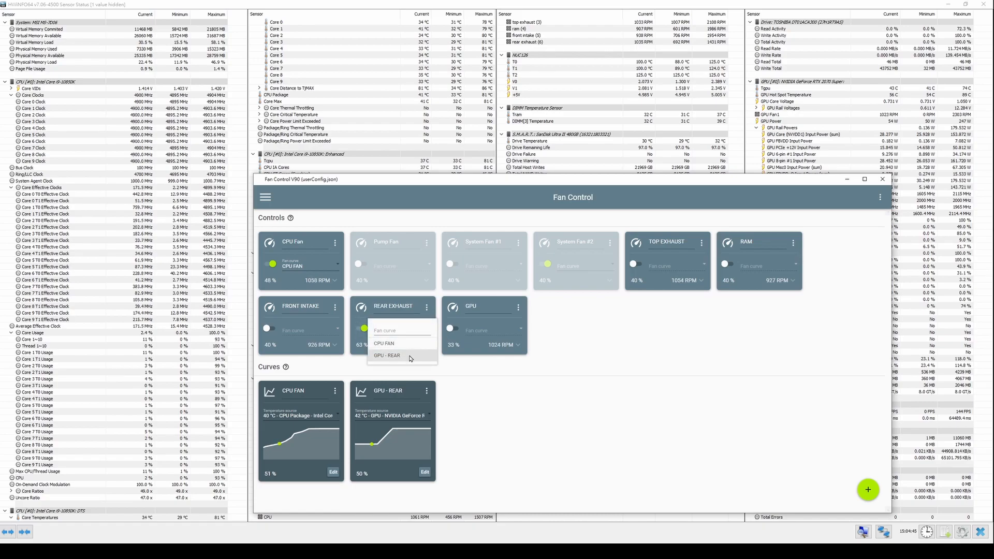
pyautogui.click(411, 357)
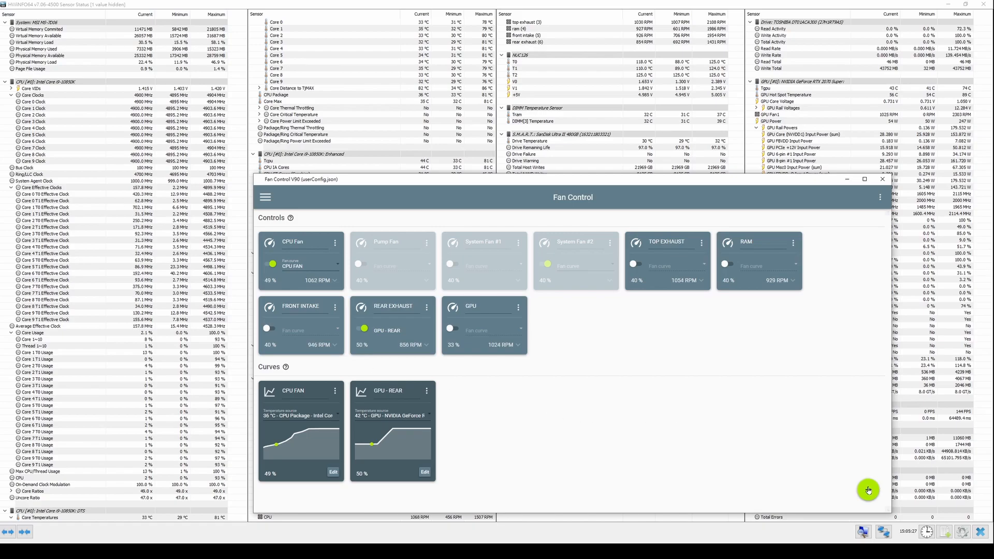
# - Add a Flat fan curve and name it RAM
pyautogui.click(868, 490)
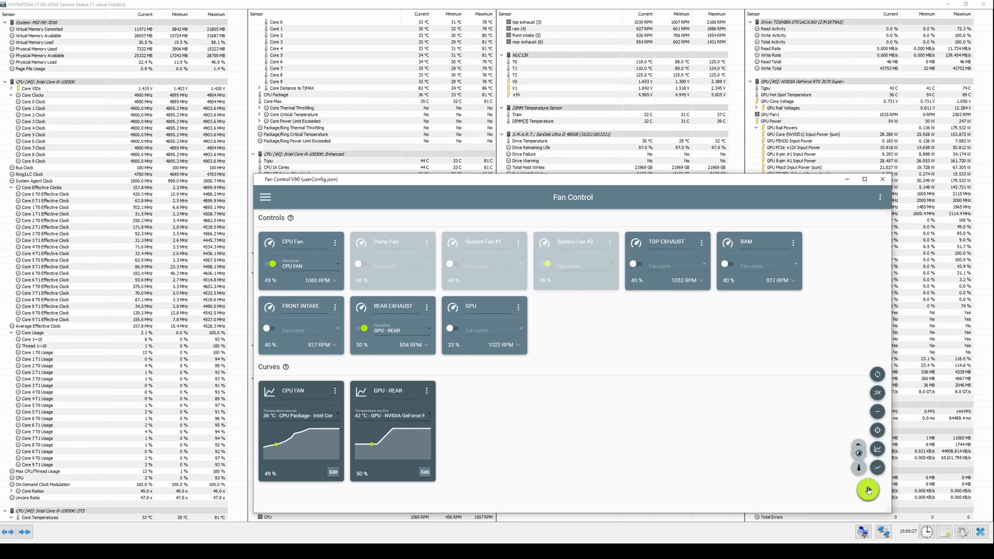
pyautogui.click(878, 412)
pyautogui.click(474, 389)
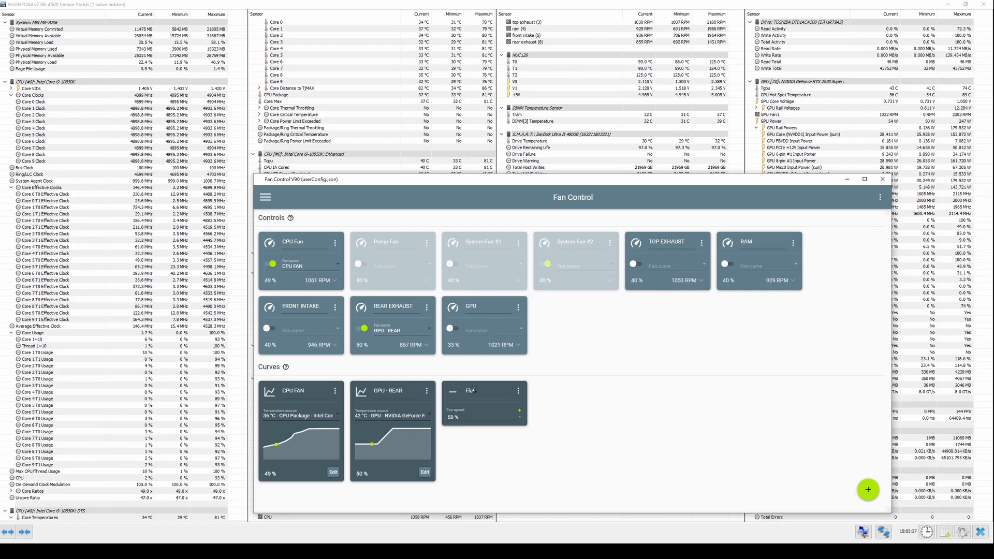
pyautogui.doubleClick(474, 389)
pyautogui.write('RAM')
pyautogui.click(479, 416)
# - Enable the RAM fan control and assign the RAM curve to it
pyautogui.click(747, 280)
pyautogui.click(727, 264)
pyautogui.click(766, 266)
pyautogui.click(760, 304)
# - Set the flat RAM curve's fan speed to 35%
pyautogui.click(458, 419)
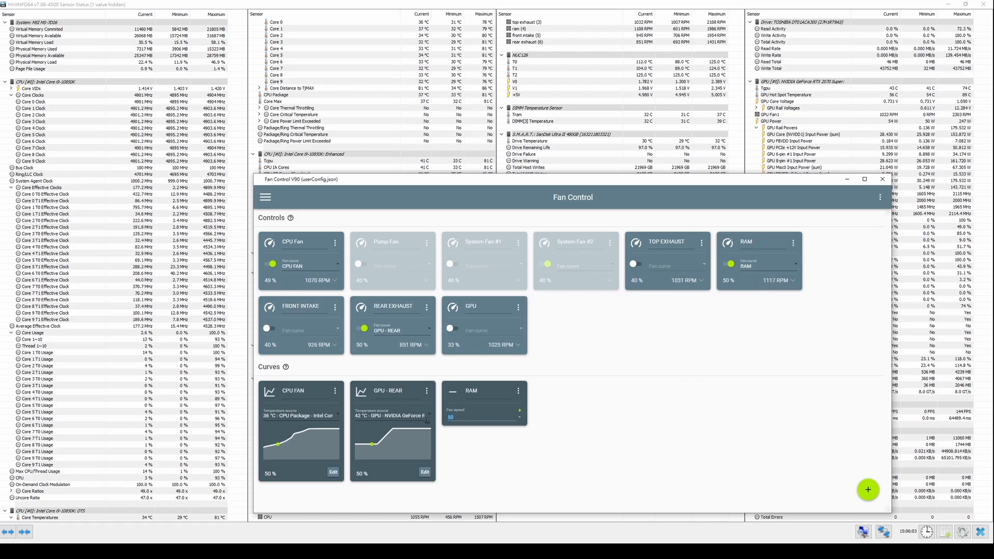
pyautogui.click(584, 414)
pyautogui.click(494, 422)
pyautogui.press('BackSpace')
pyautogui.press('BackSpace')
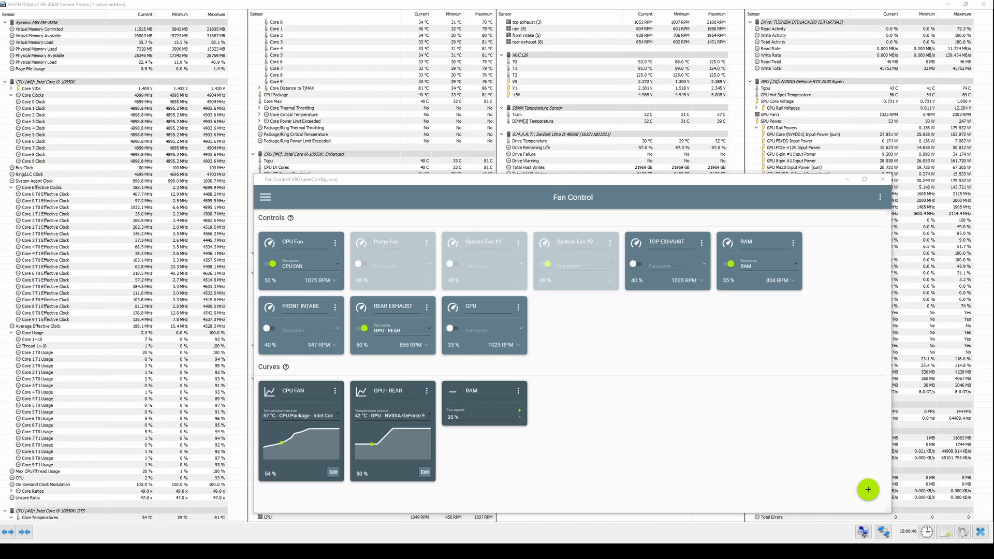
pyautogui.click(311, 231)
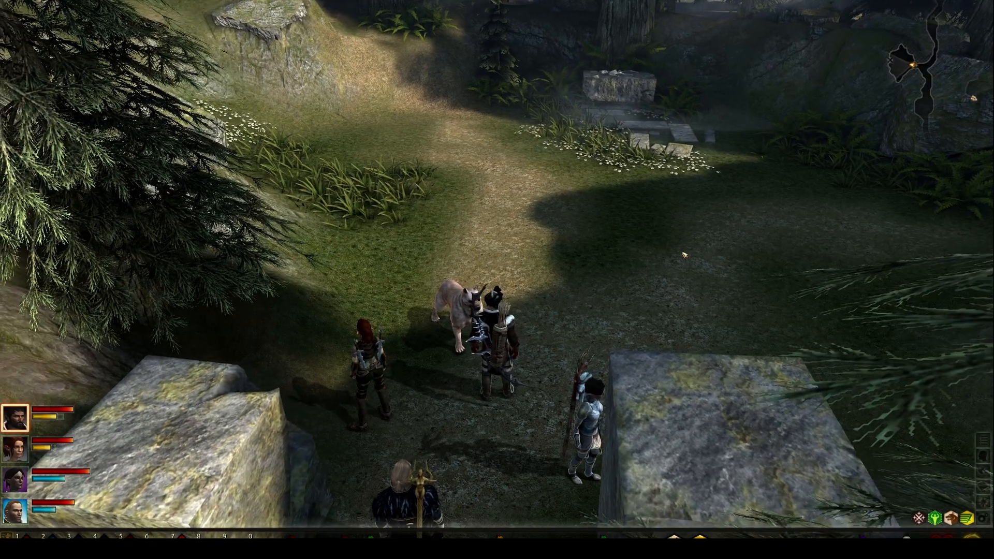
# - Move the party in the running game to load the GPU, and watch the fan speeds respond in FanControl
pyautogui.moveTo(669, 244); pyautogui.dragTo(679, 199)
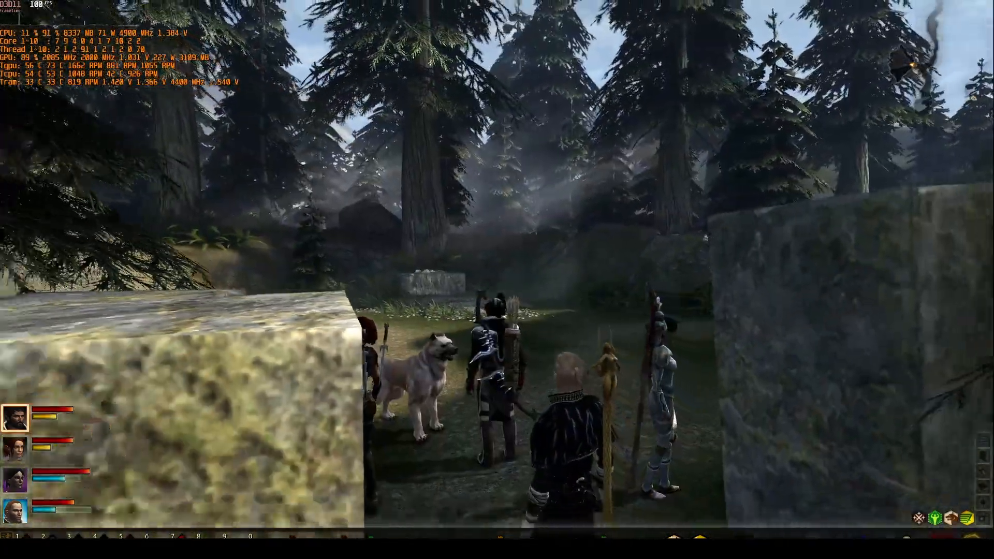
pyautogui.press('w')
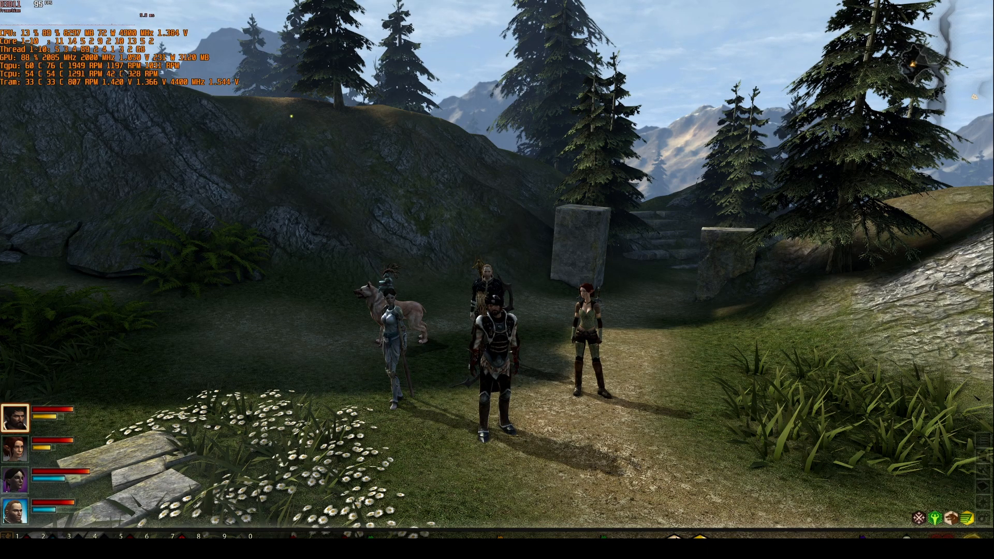
pyautogui.hotkey('alt', 'Tab')
pyautogui.moveTo(327, 175); pyautogui.dragTo(351, 89)
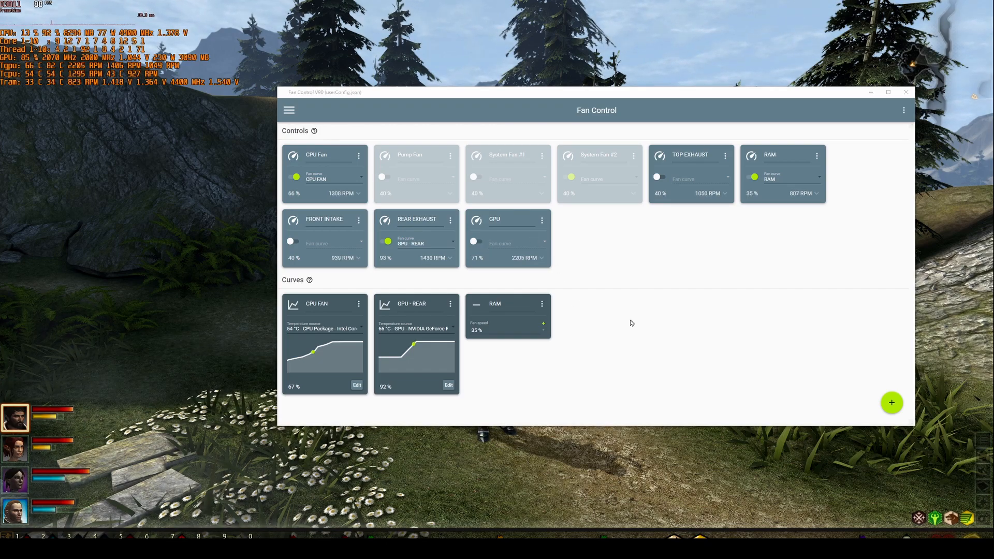
pyautogui.click(670, 264)
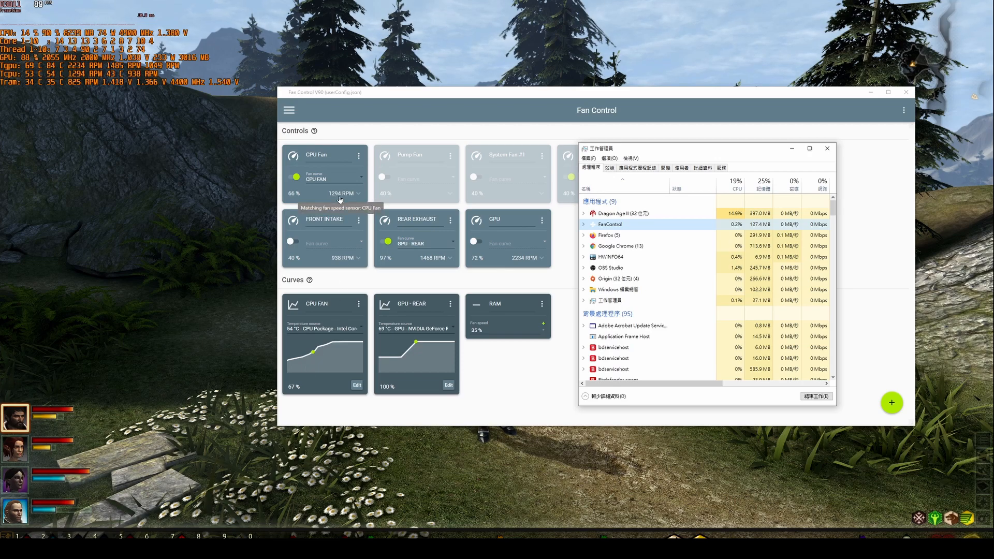
pyautogui.click(827, 148)
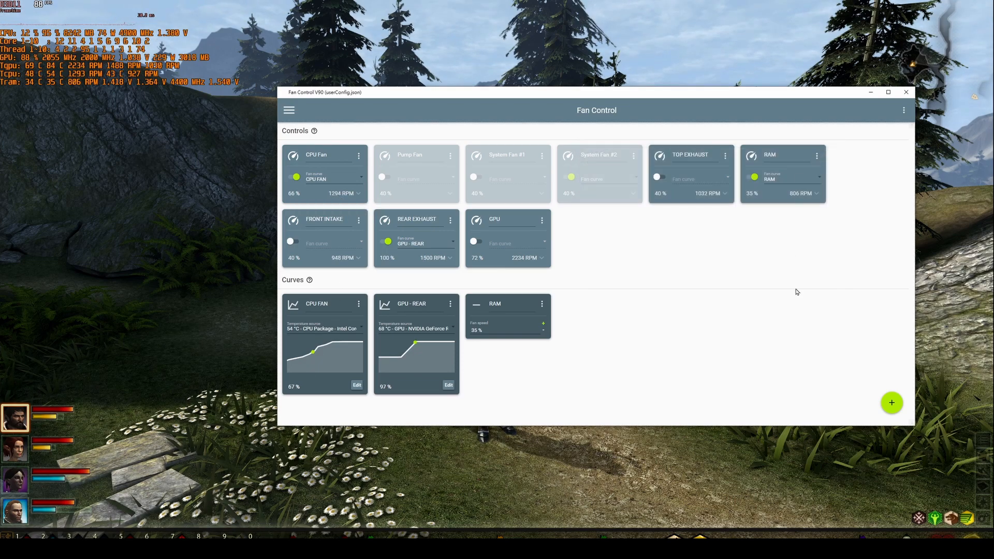
# - Add a Mix fan curve that uses the Max function
pyautogui.click(891, 403)
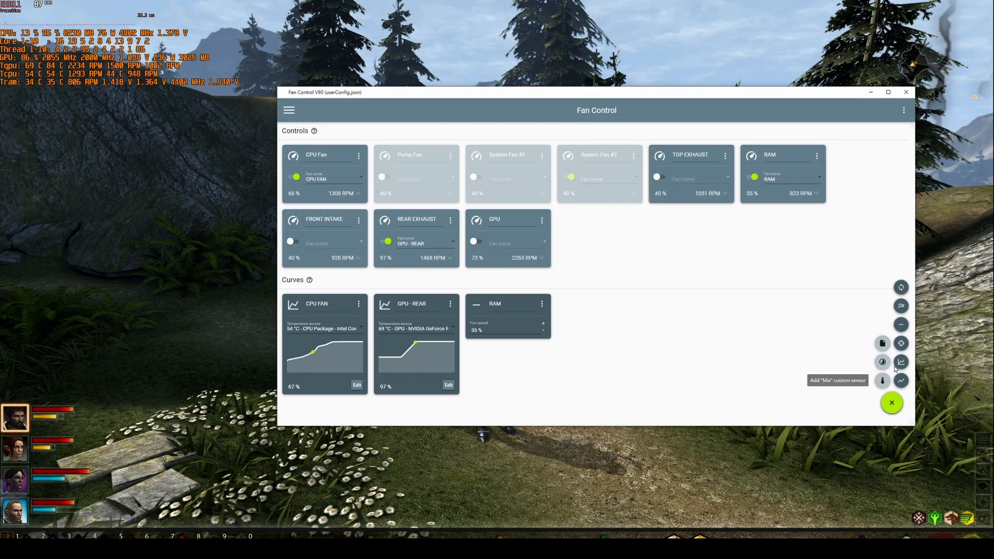
pyautogui.click(901, 307)
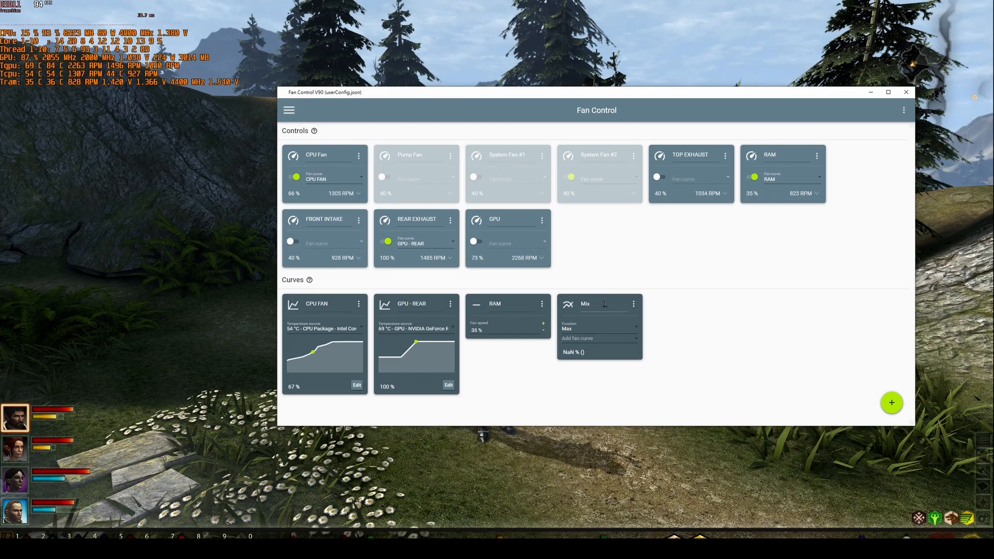
pyautogui.click(592, 328)
pyautogui.click(590, 326)
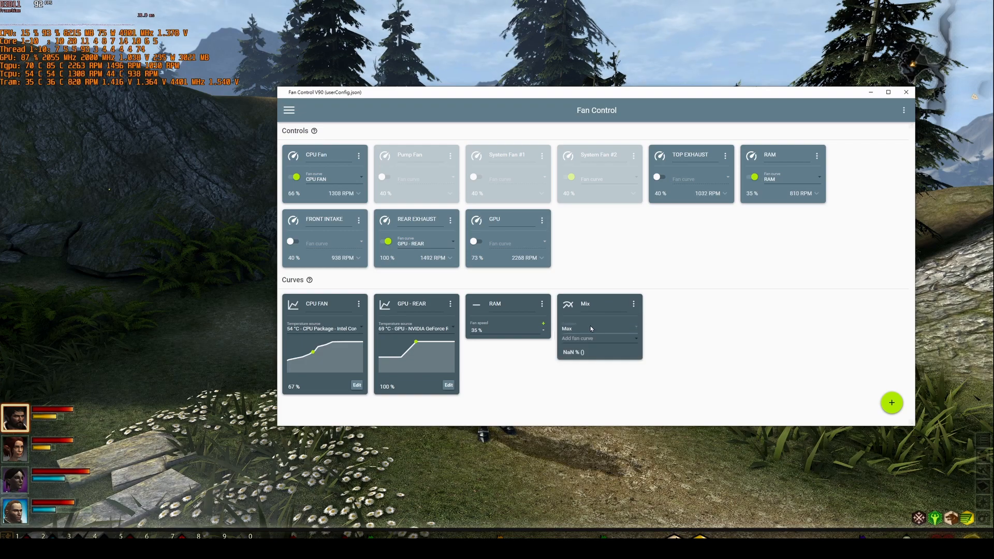
pyautogui.click(631, 340)
pyautogui.click(604, 332)
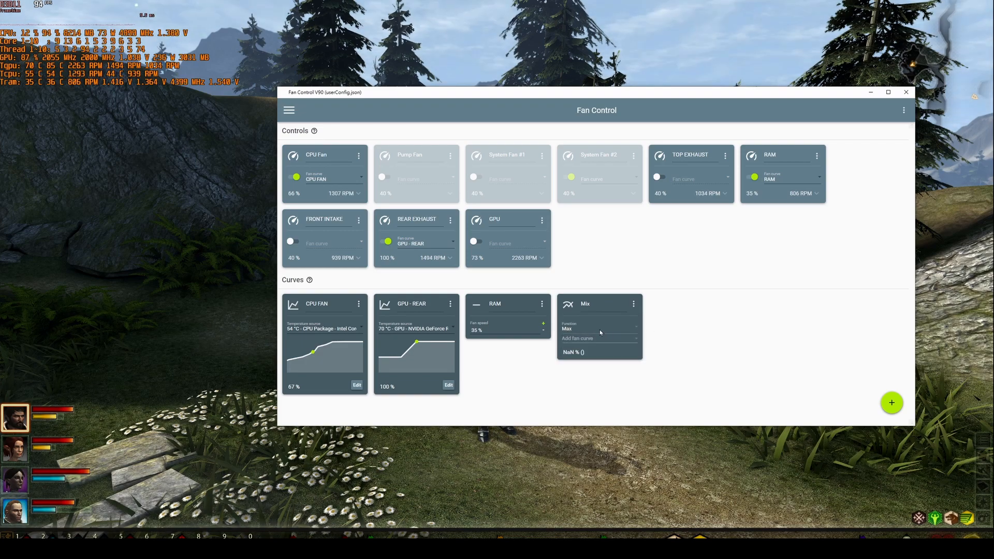
# - Add the CPU FAN and GPU - REAR curves to the Mix curve
pyautogui.click(583, 339)
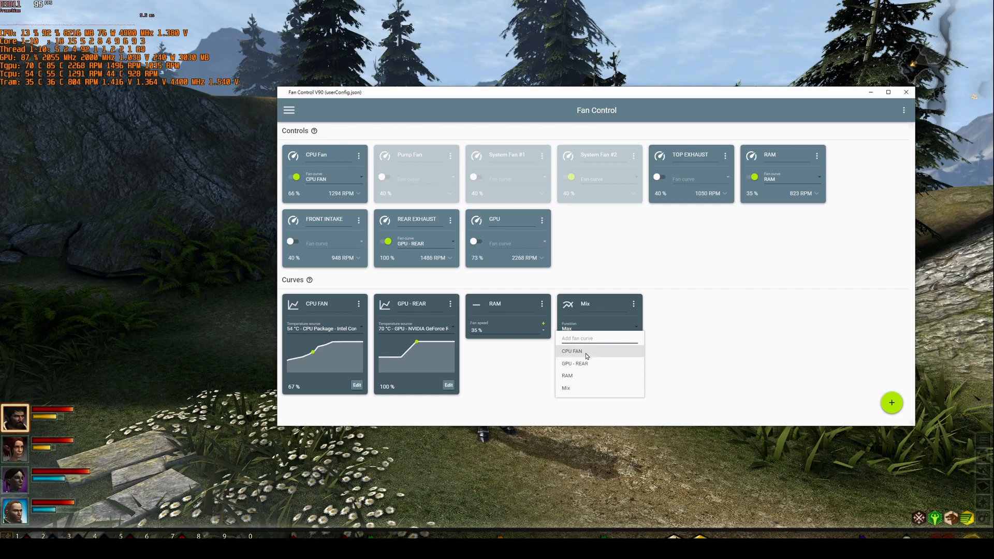
pyautogui.click(586, 353)
pyautogui.click(581, 338)
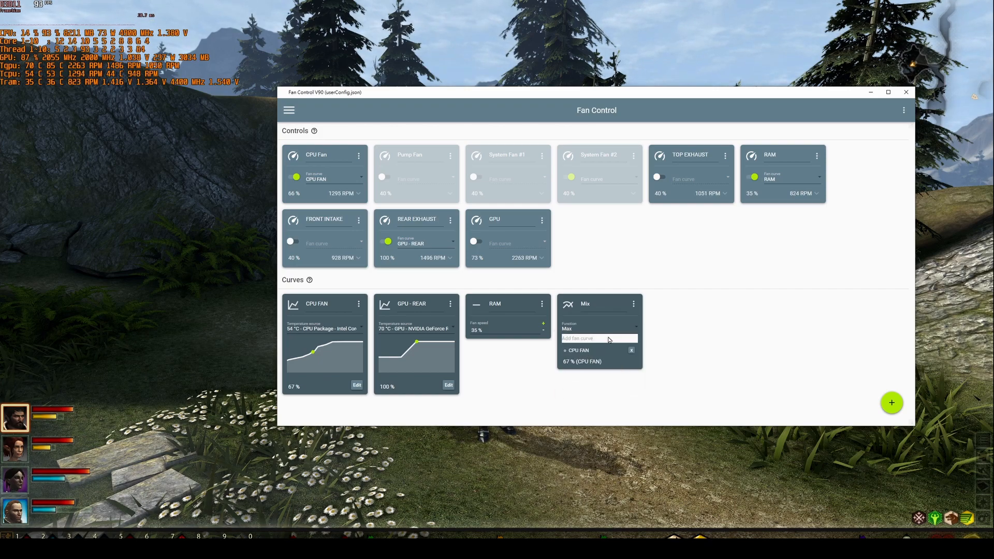
pyautogui.click(579, 362)
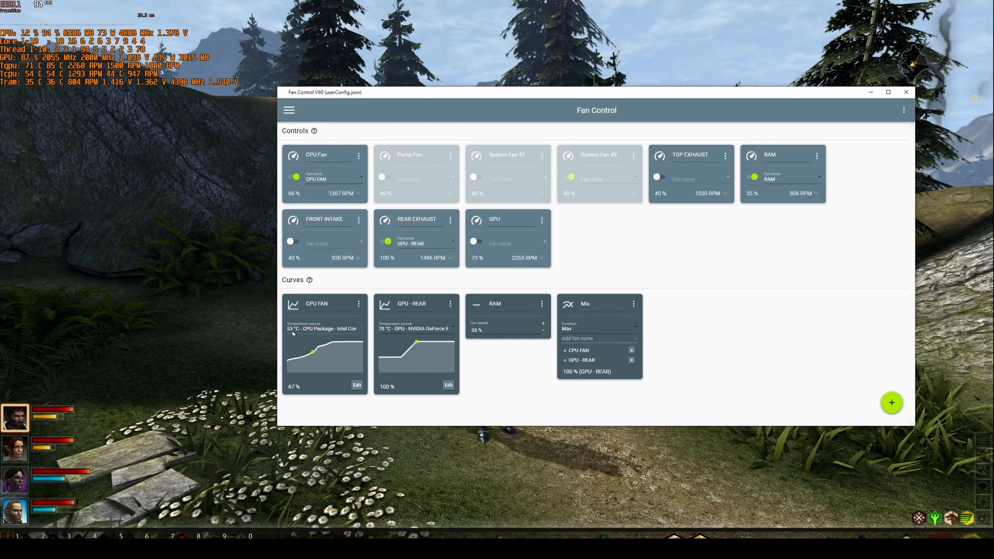
# - Assign the Mix curve to the CPU Fan control and try the Min function on it
pyautogui.click(356, 179)
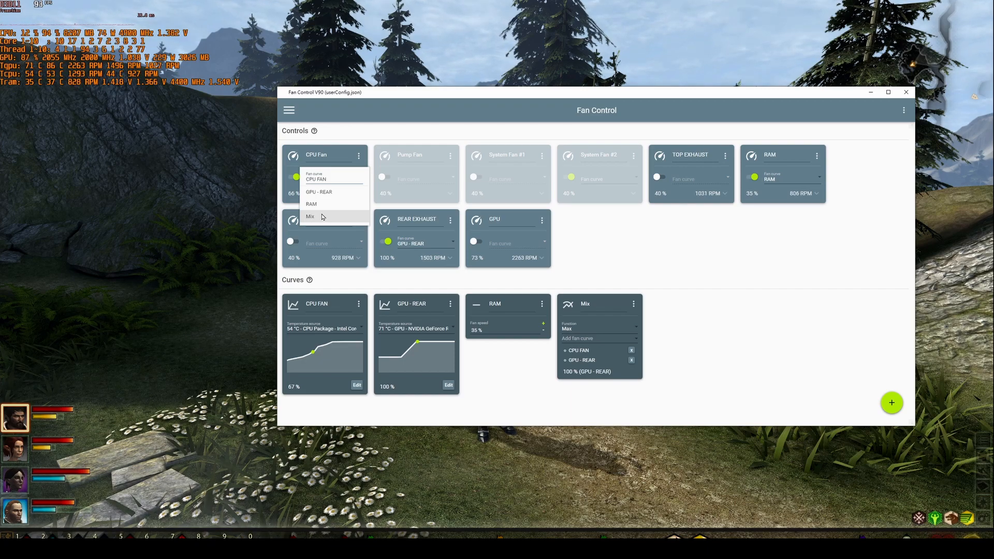
pyautogui.click(322, 217)
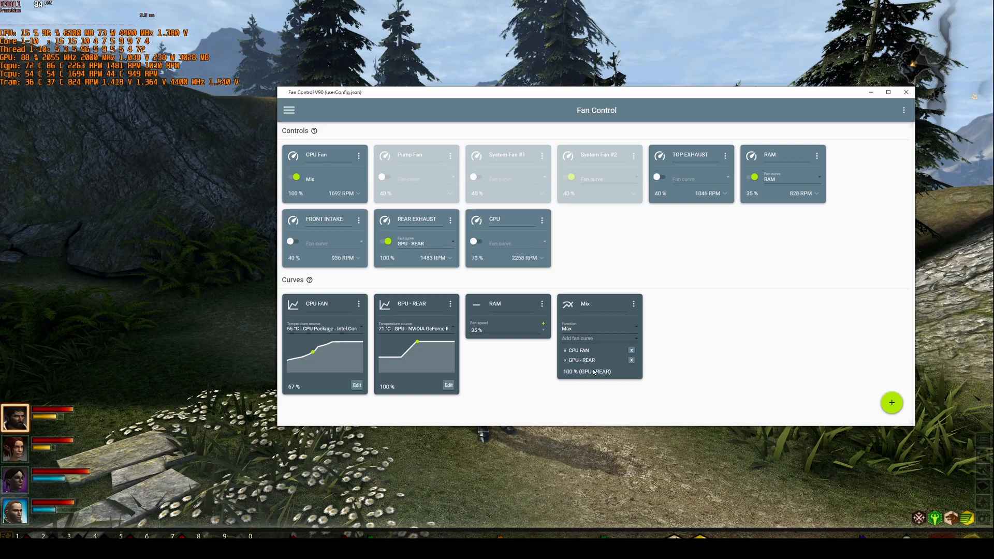
pyautogui.click(596, 330)
pyautogui.click(581, 370)
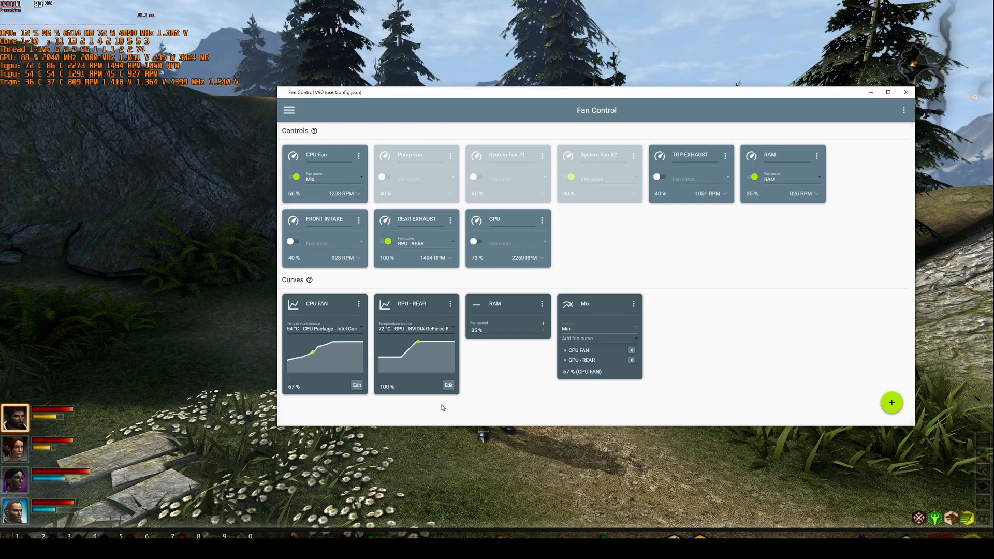
# - Try the Max and Average functions on the Mix curve, ending with Max
pyautogui.click(596, 328)
pyautogui.click(594, 341)
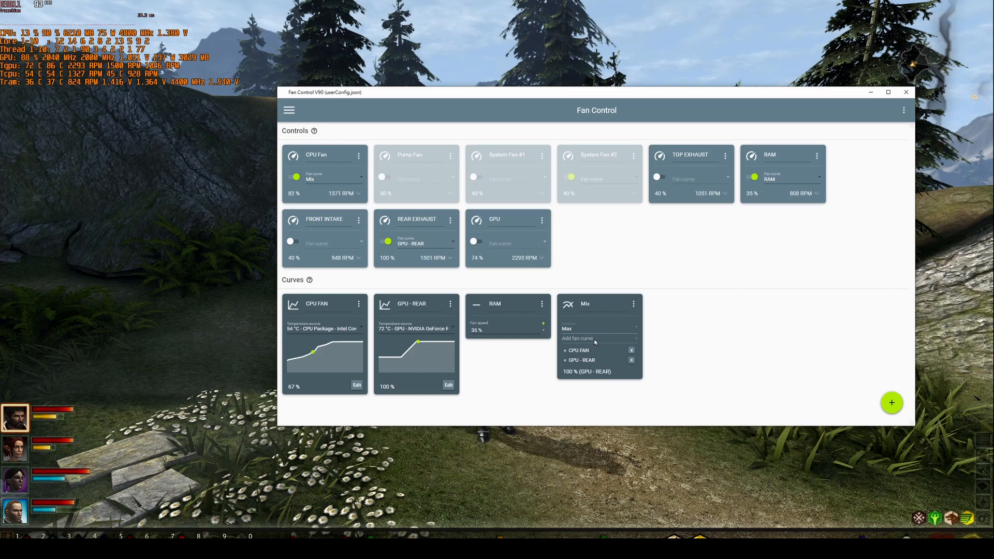
pyautogui.click(596, 329)
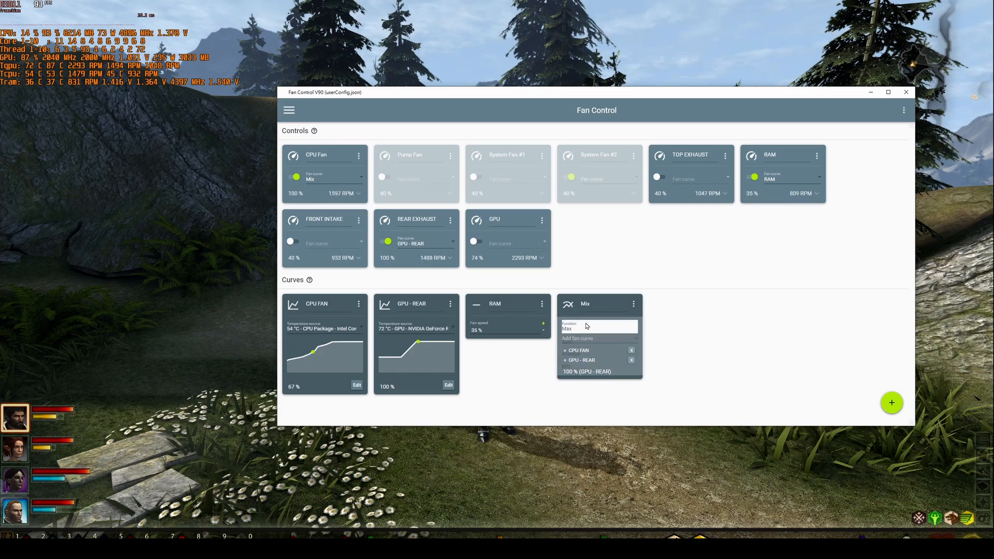
pyautogui.click(585, 357)
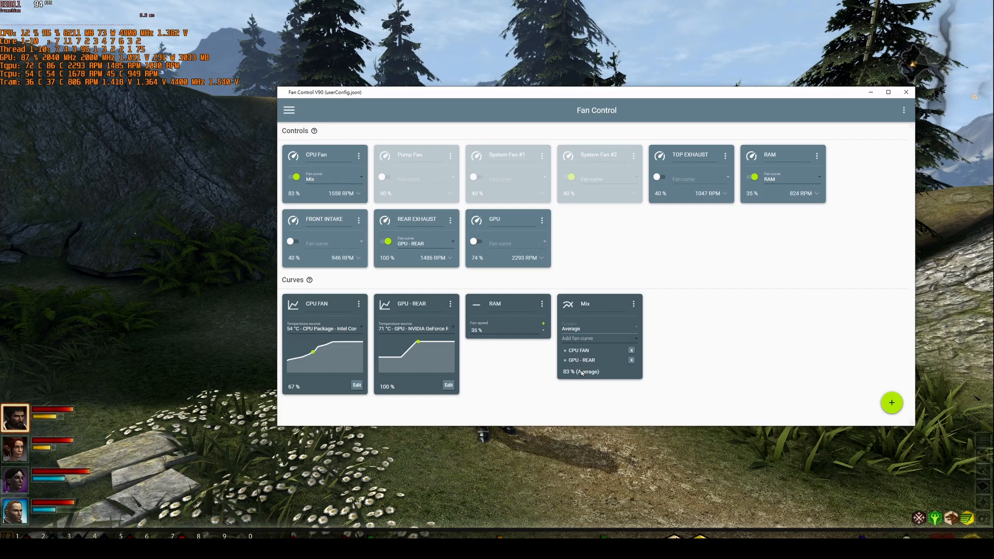
pyautogui.click(589, 328)
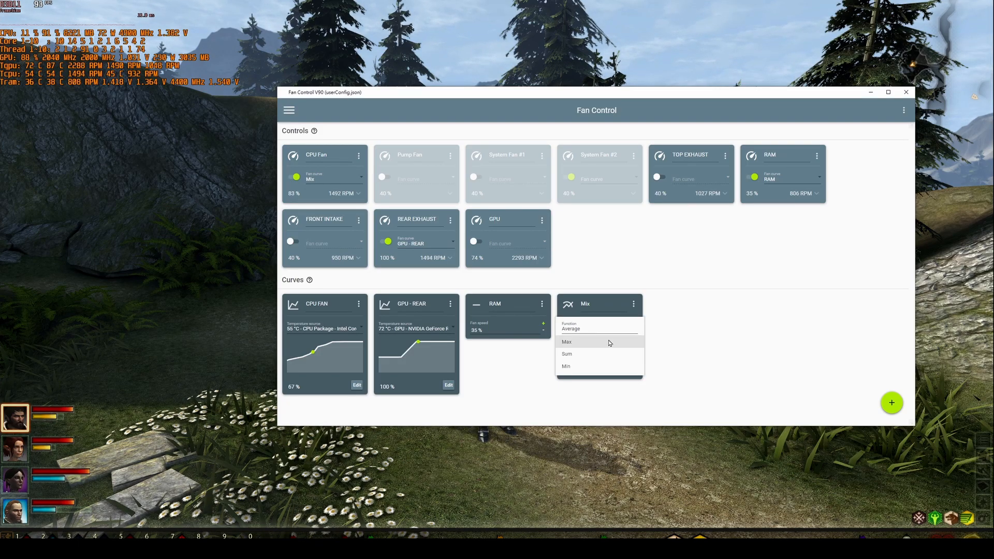
pyautogui.click(610, 343)
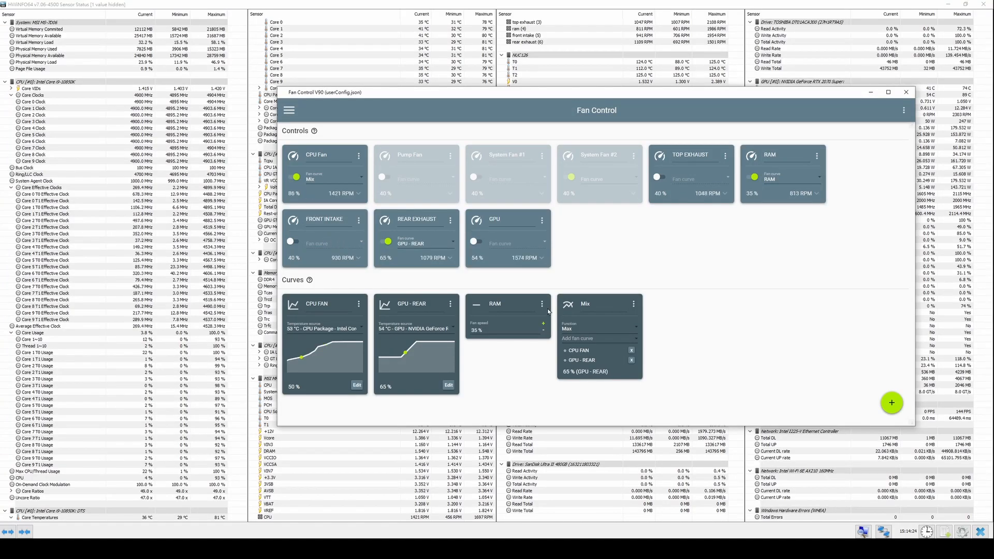
# - Assign the CPU FAN curve to the CPU Fan control, and enable FRONT INTAKE with the GPU - REAR curve
pyautogui.click(331, 179)
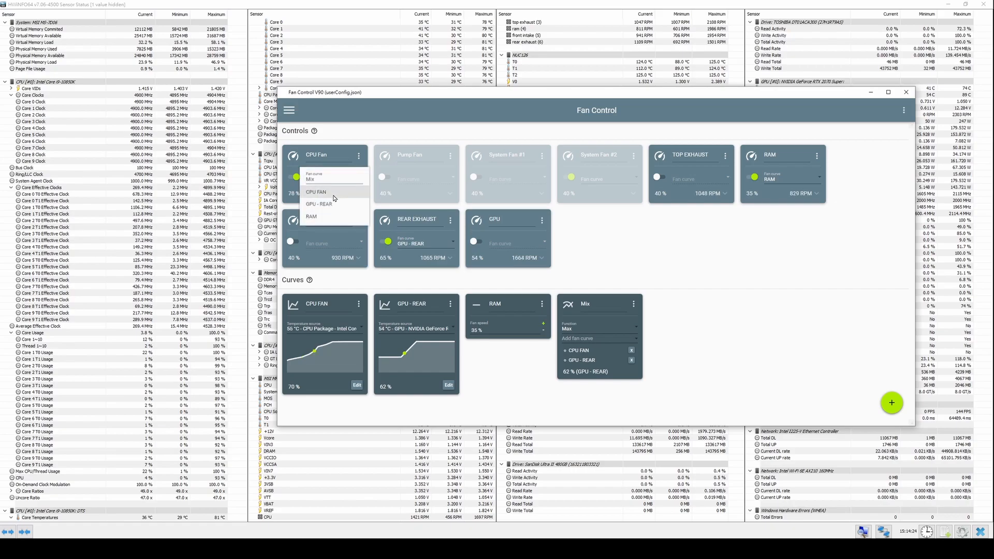
pyautogui.click(331, 174)
pyautogui.click(292, 242)
pyautogui.click(332, 243)
pyautogui.click(328, 268)
# - Enable the GPU and TOP EXHAUST controls and assign the GPU - REAR curve to both
pyautogui.click(475, 241)
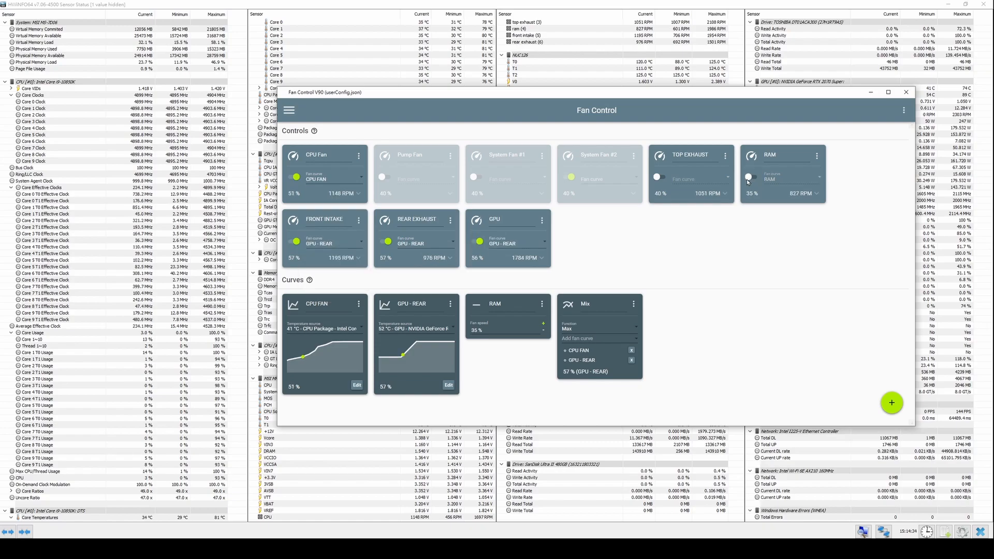
pyautogui.click(658, 177)
pyautogui.click(693, 179)
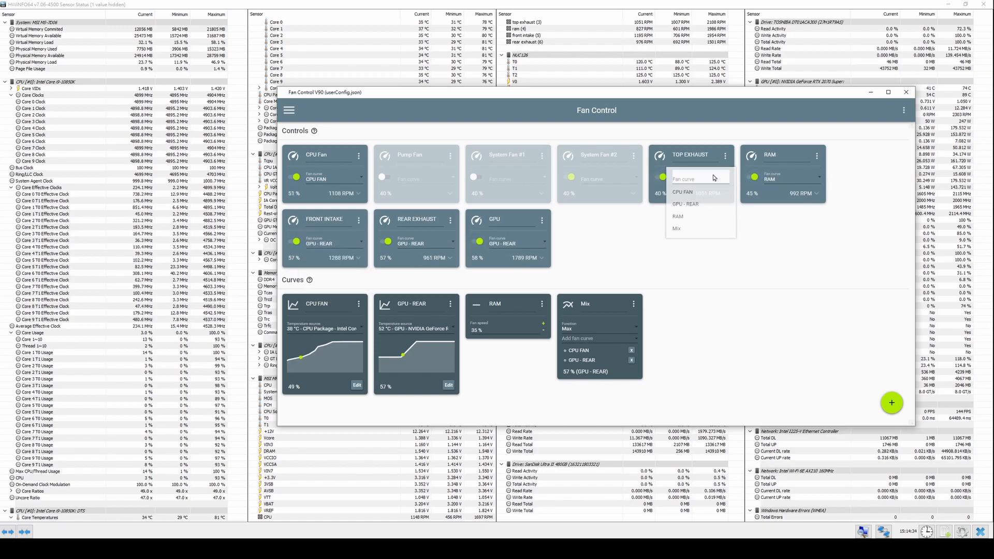
pyautogui.click(686, 204)
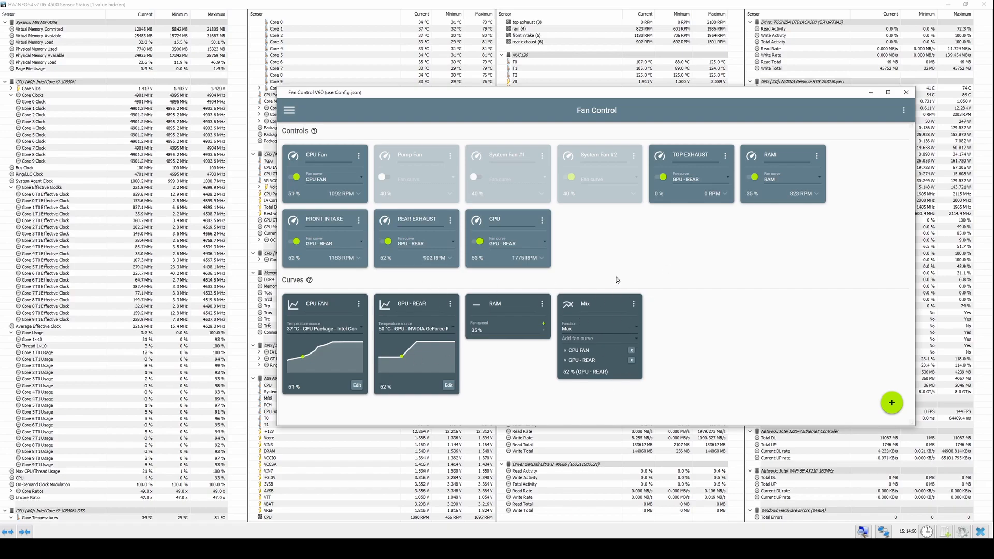
# - Switch to HandBrake and start encoding the loaded video to put load on the CPU
pyautogui.click(57, 549)
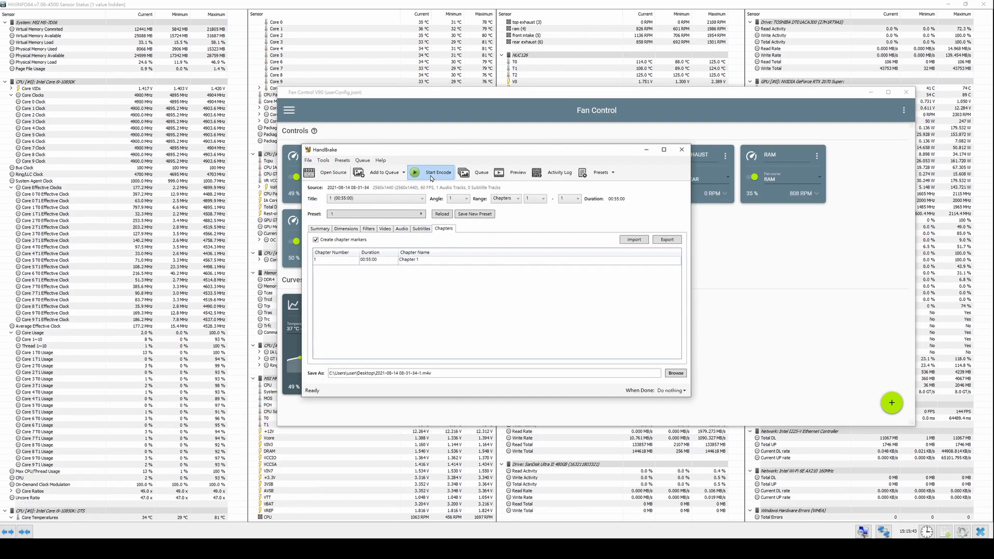
pyautogui.click(411, 173)
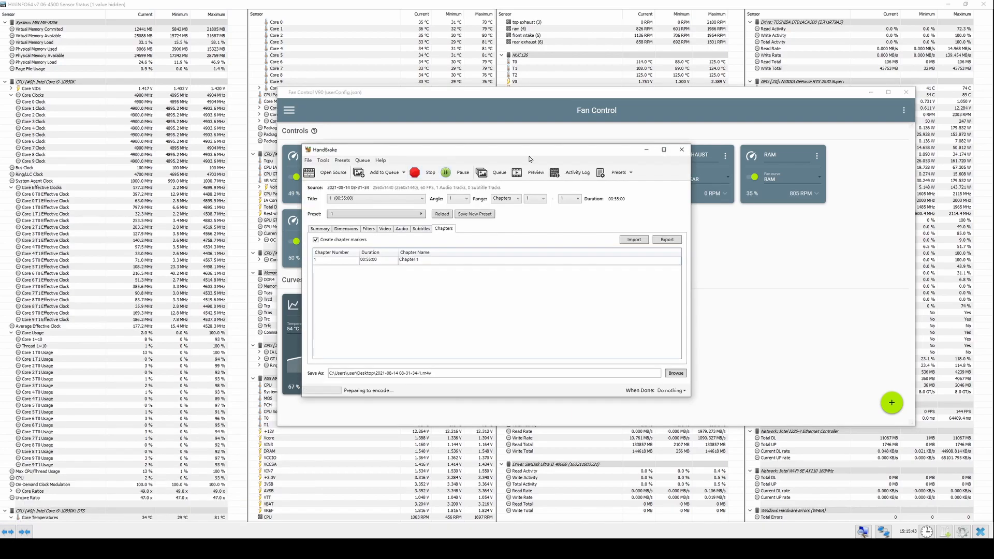
pyautogui.moveTo(532, 159); pyautogui.dragTo(505, 250)
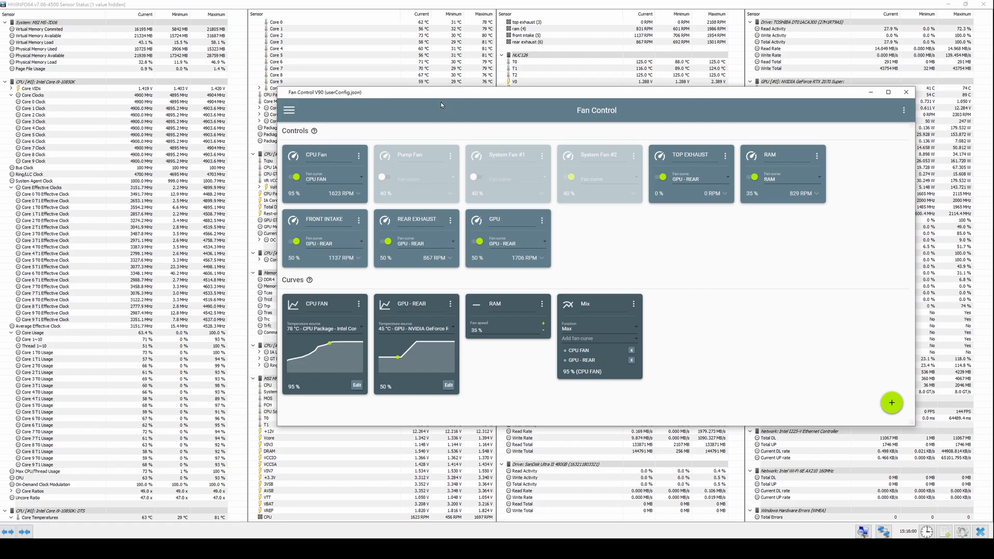
# - Move FanControl aside and examine the CPU and GPU temperature readings in HWiNFO64
pyautogui.moveTo(350, 96); pyautogui.dragTo(873, 236)
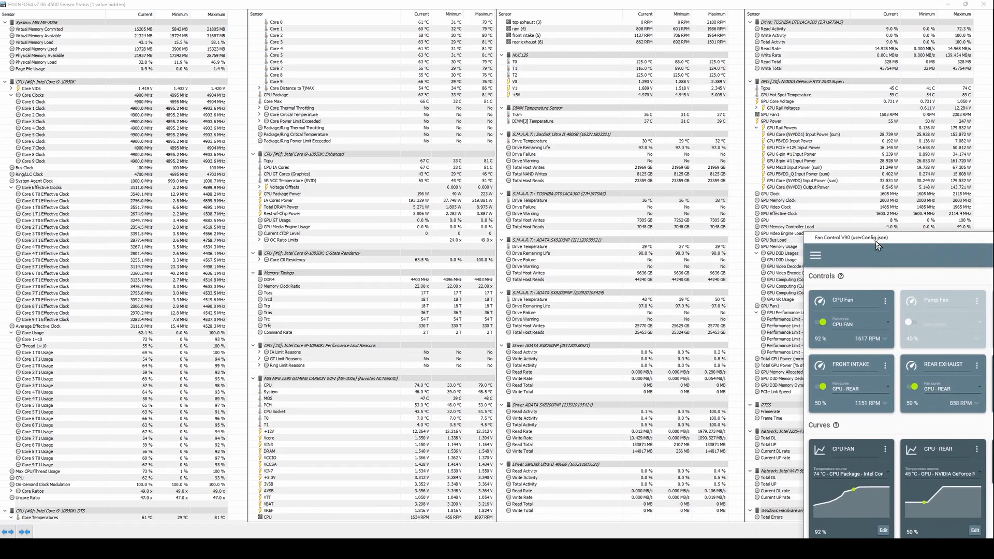
pyautogui.click(157, 519)
pyautogui.click(393, 161)
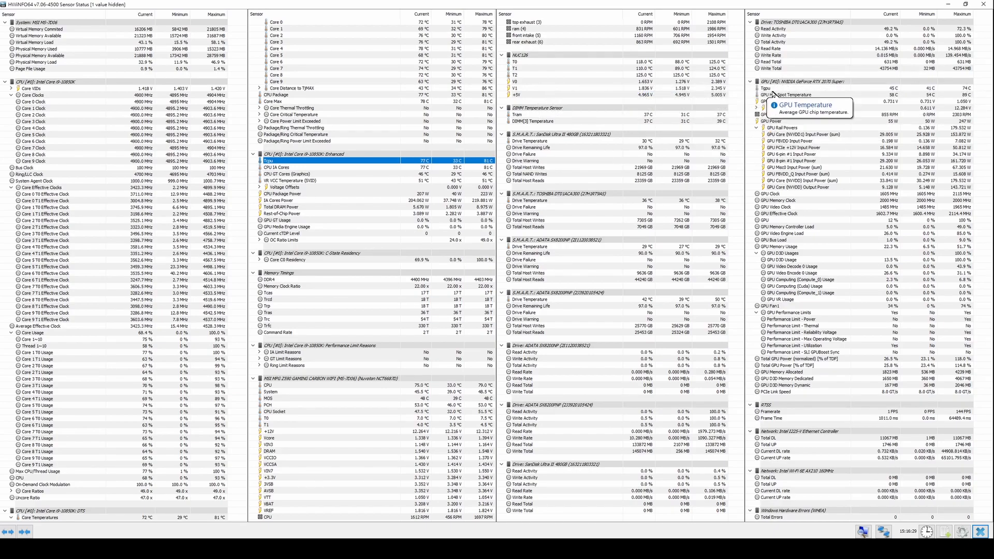
pyautogui.click(350, 548)
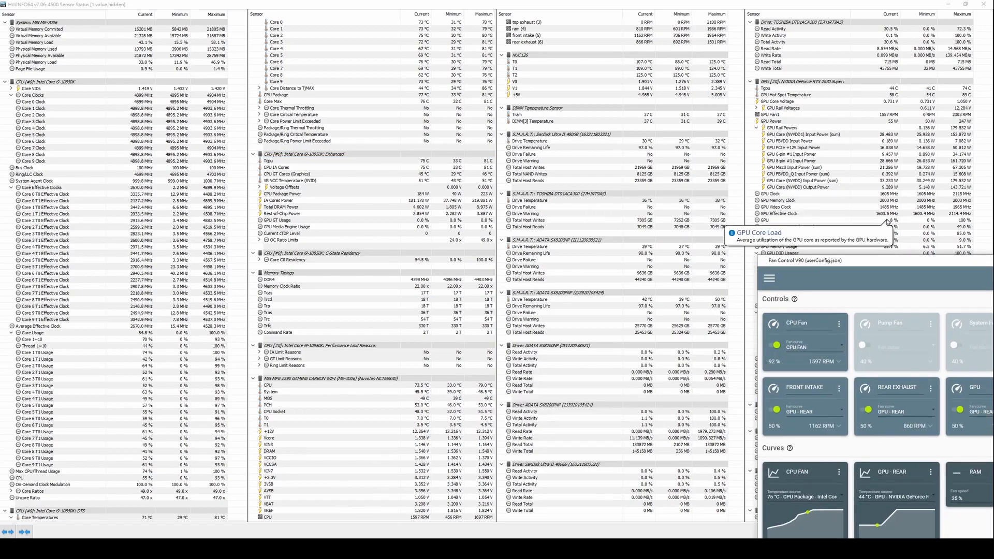
# - Assign the Mix curve to the FRONT INTAKE control in FanControl
pyautogui.moveTo(829, 260); pyautogui.dragTo(426, 143)
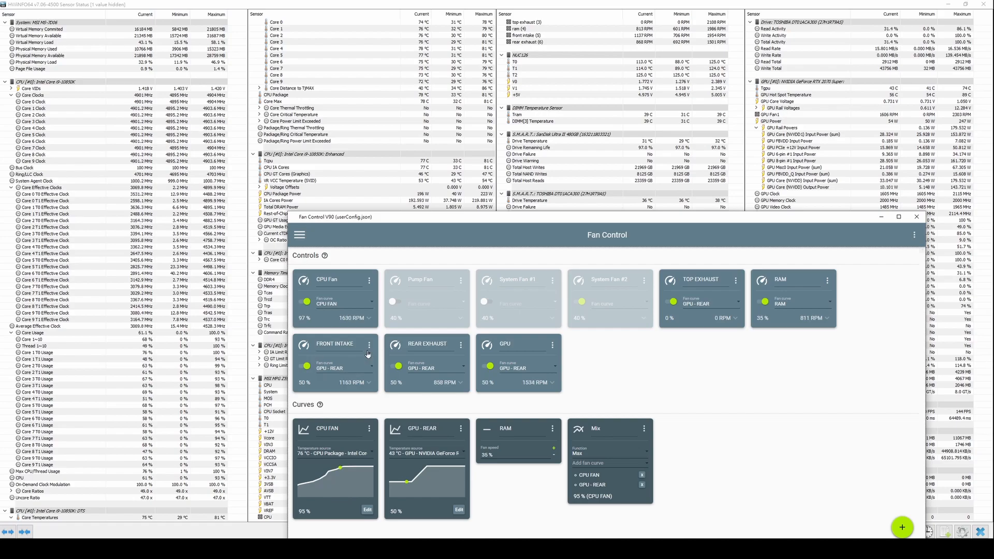
pyautogui.click(354, 370)
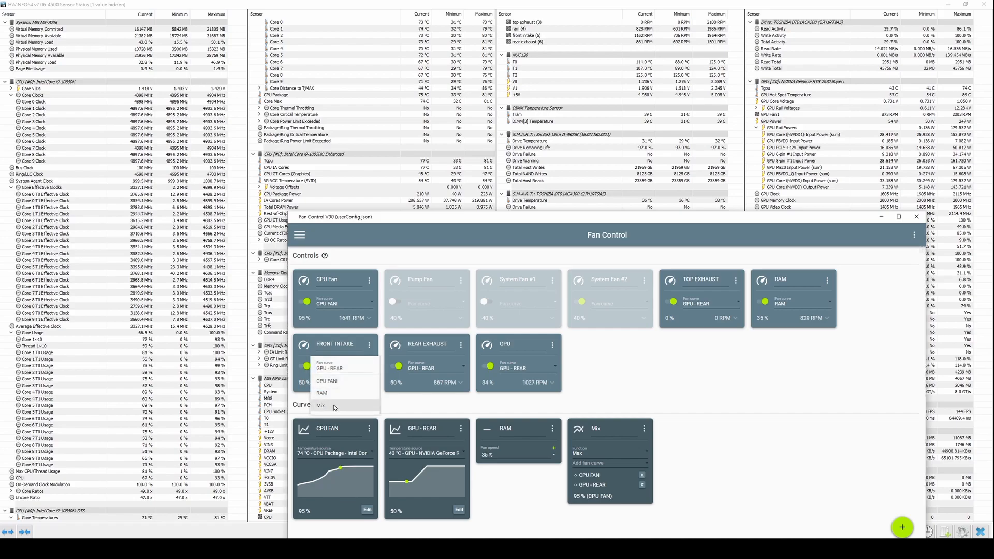
pyautogui.click(334, 406)
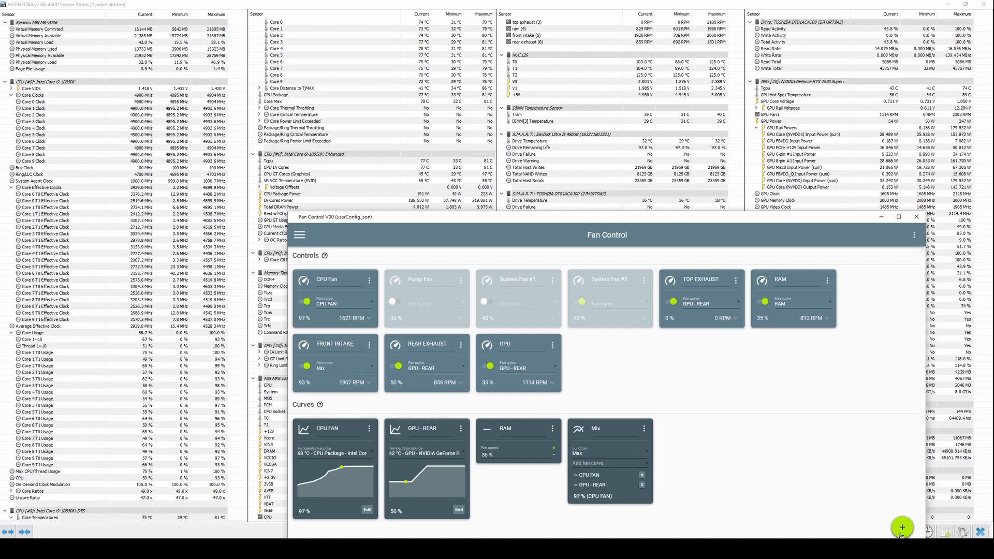
# - Add a Target fan curve
pyautogui.moveTo(902, 527)
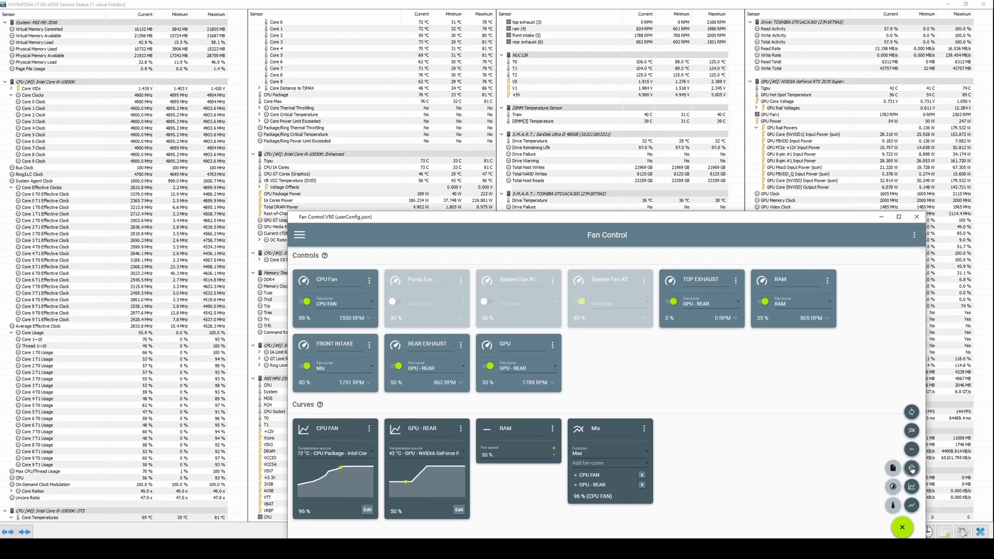
pyautogui.click(911, 469)
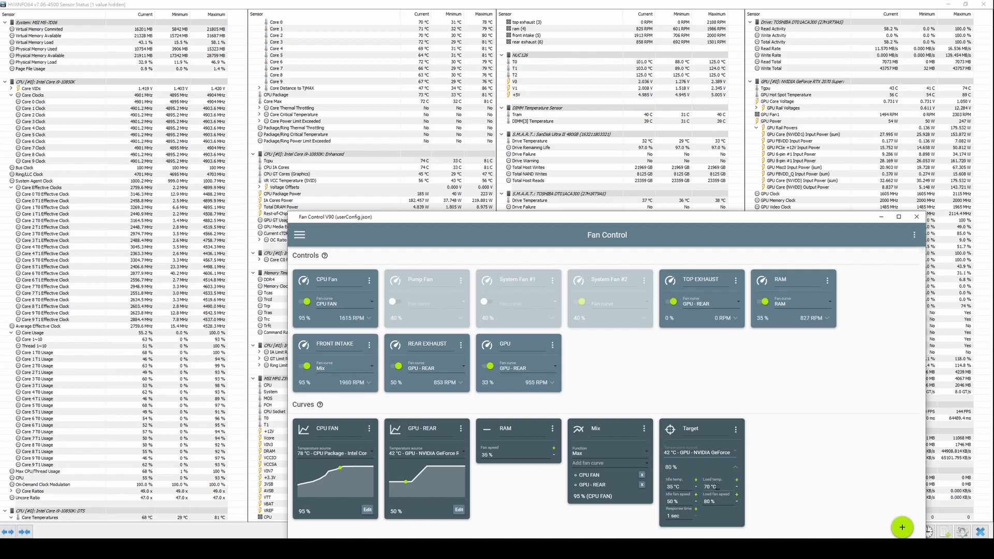
# - Set the Target curve's load fan speed to 100 %, idle temperature to 50 °C and load temperature to 60 °C
pyautogui.click(711, 501)
pyautogui.write('100')
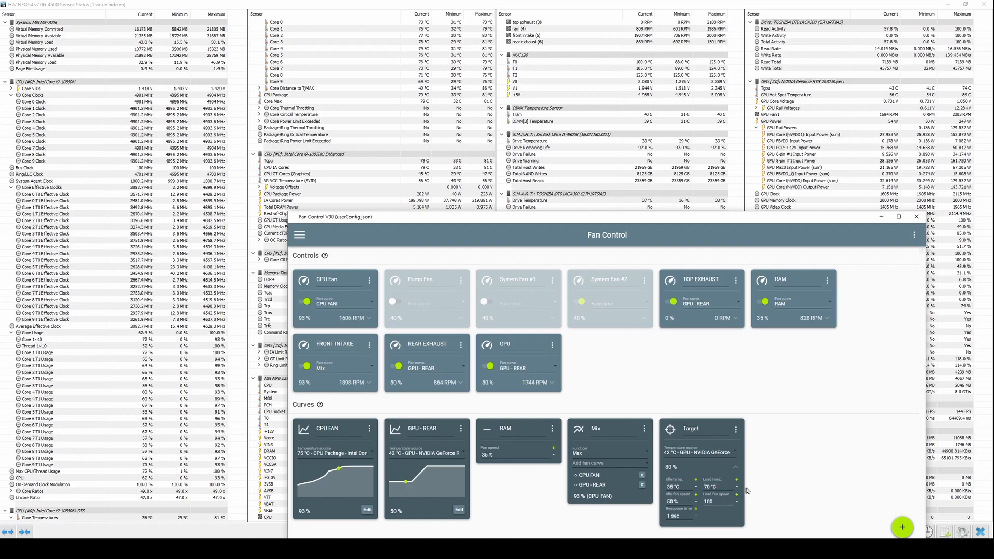
pyautogui.click(670, 486)
pyautogui.write('50')
pyautogui.click(672, 502)
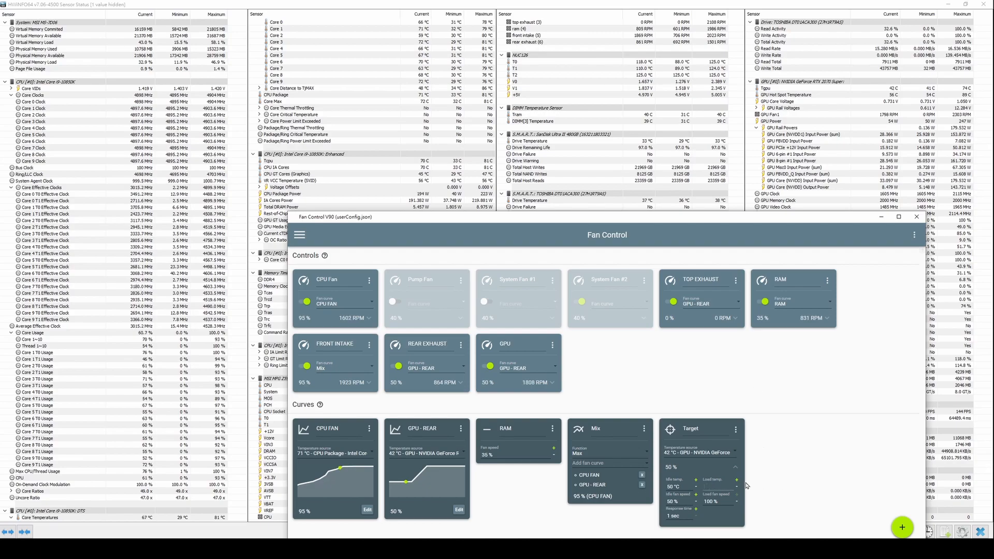
pyautogui.write('0')
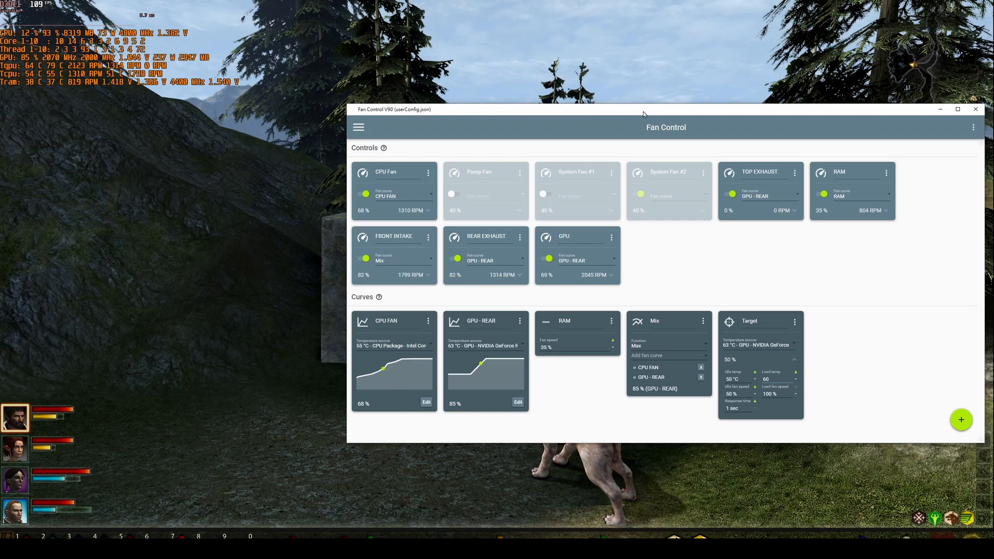
# - Assign the GPU - REAR curve to the FRONT INTAKE control and disable the GPU control
pyautogui.click(394, 259)
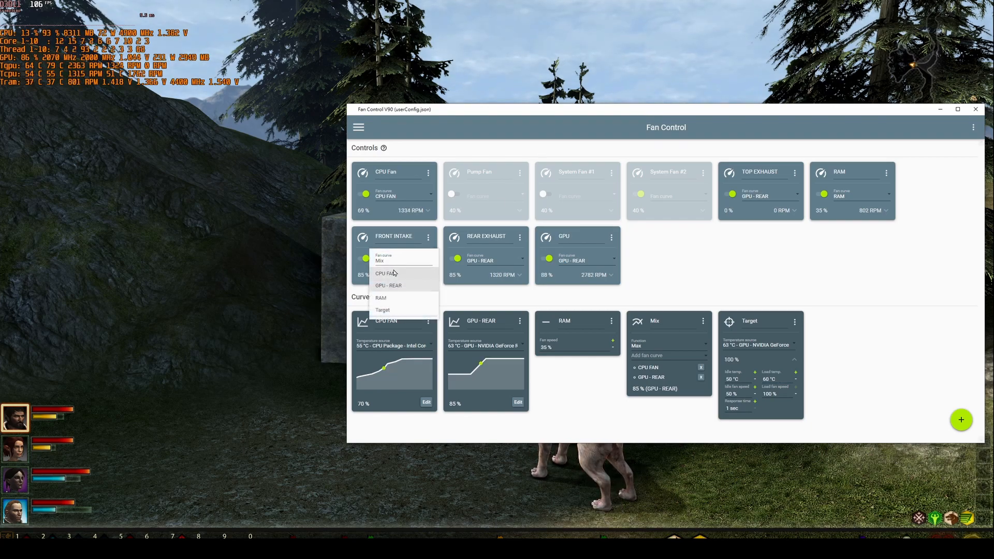
pyautogui.click(389, 286)
pyautogui.click(544, 258)
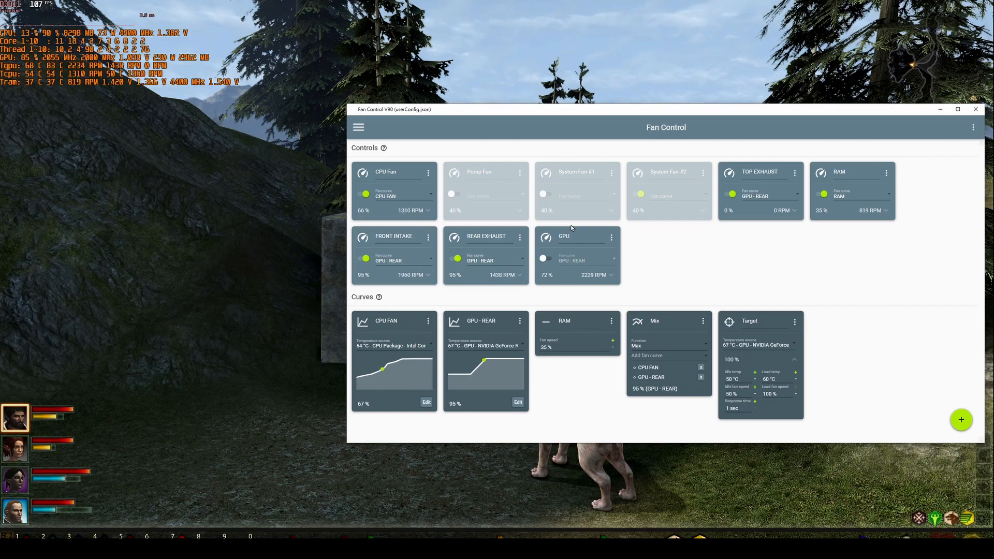
# - Assign the Target curve to the TOP EXHAUST control and leave the control enabled
pyautogui.click(764, 198)
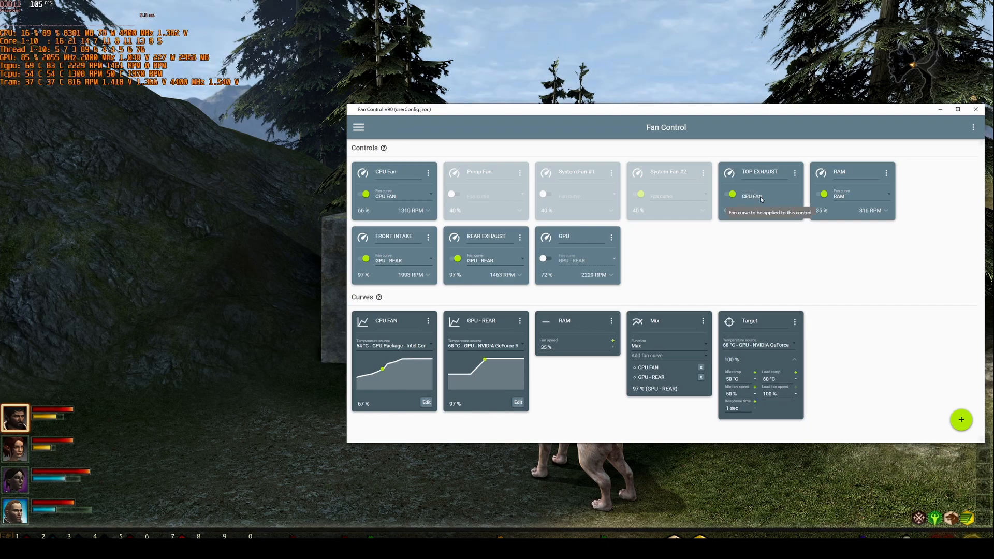
pyautogui.click(731, 196)
pyautogui.click(732, 197)
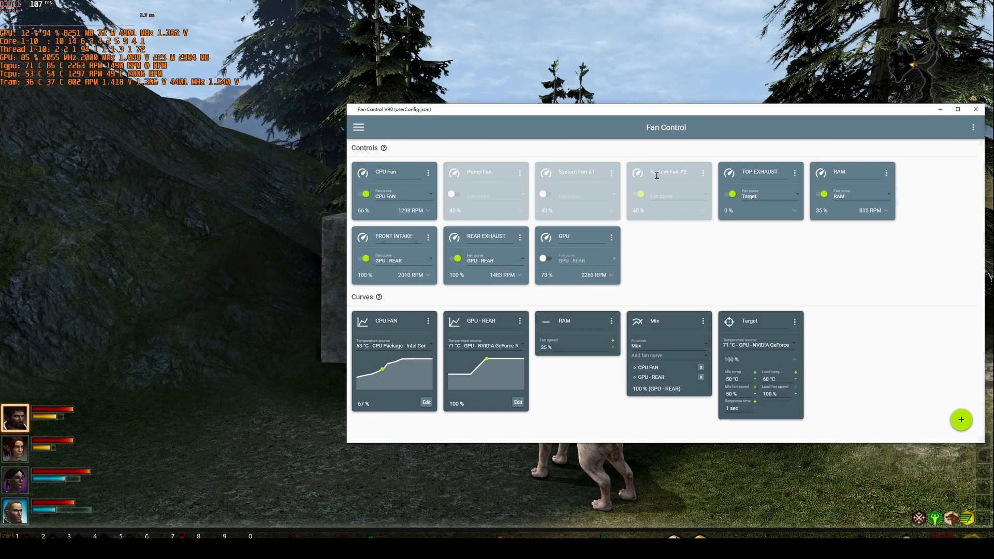
# - Match the TOP EXHAUST control with the System Fan #3 speed sensor and switch the control off
pyautogui.click(795, 172)
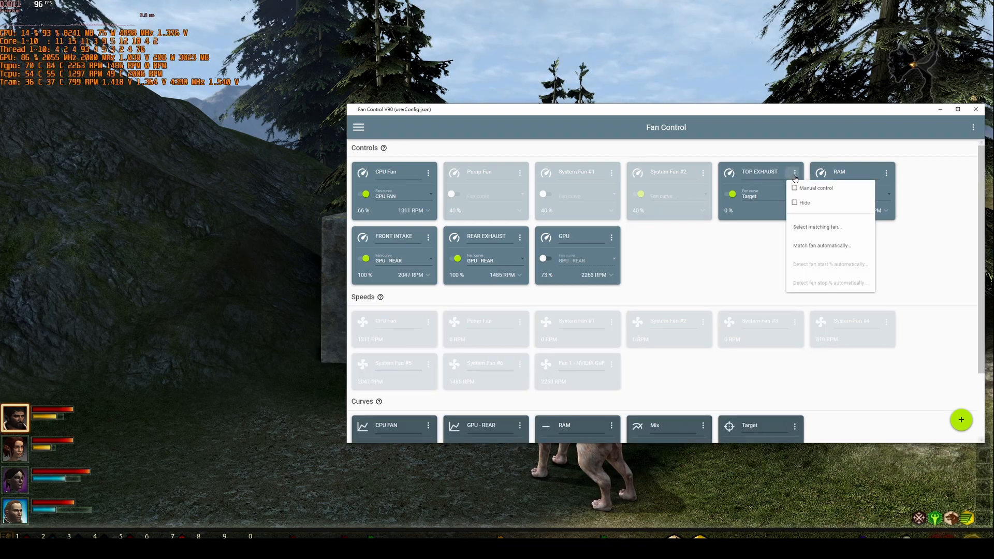
pyautogui.click(825, 228)
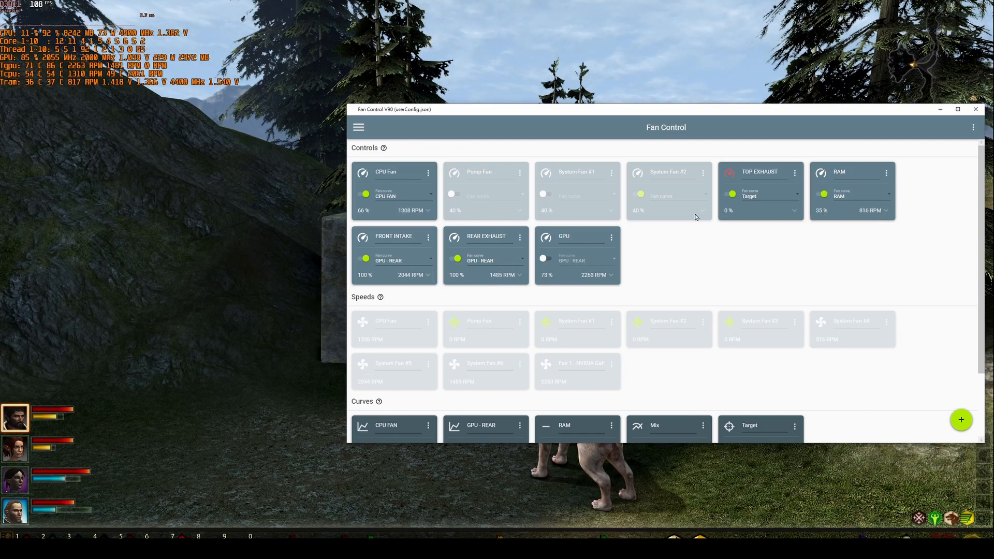
pyautogui.click(730, 325)
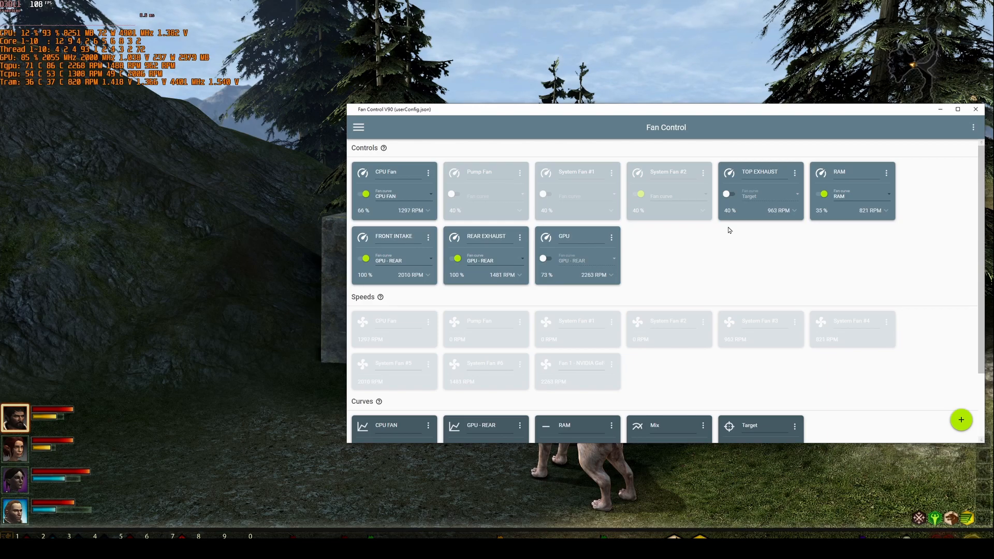
# - Assign the Target curve to the CPU Fan control
pyautogui.scroll(-1, 670, 251)
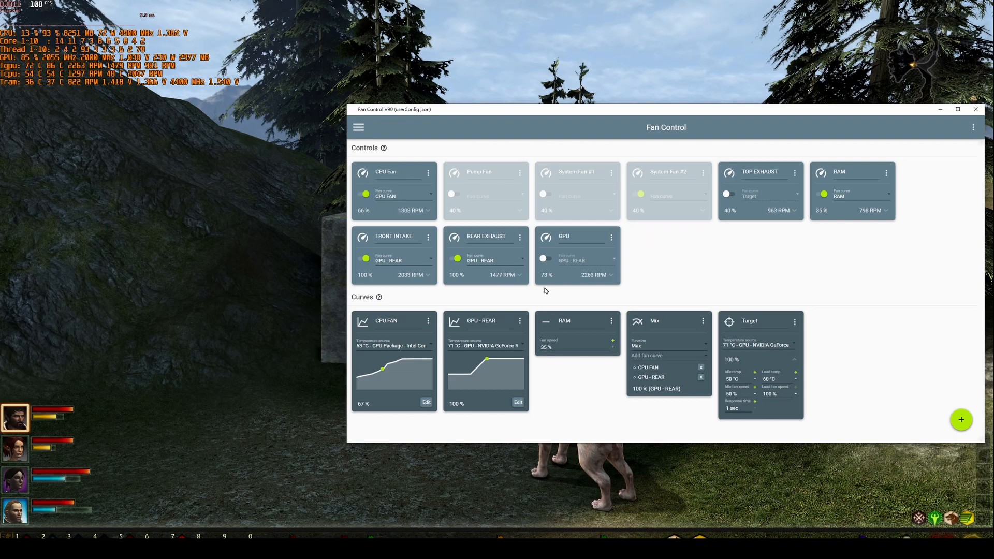
pyautogui.click(421, 192)
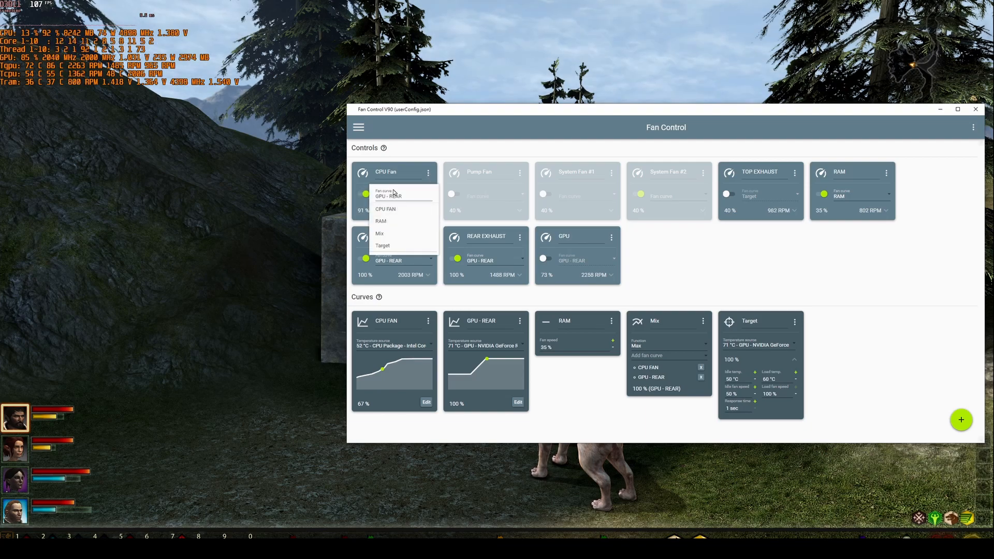
pyautogui.click(383, 245)
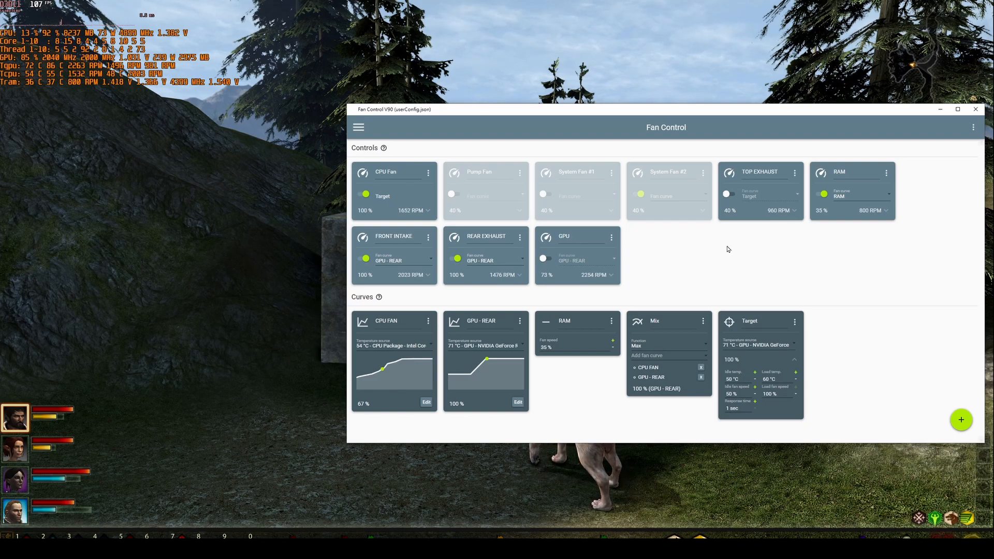
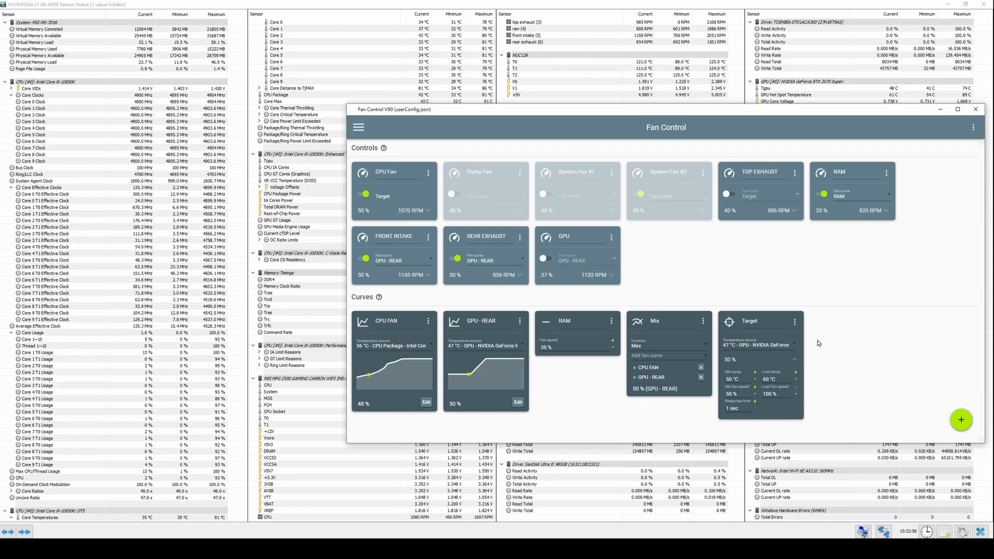
# - Switch to FurMark, dismiss its update notice and set anti-aliasing to Off
pyautogui.moveTo(959, 418)
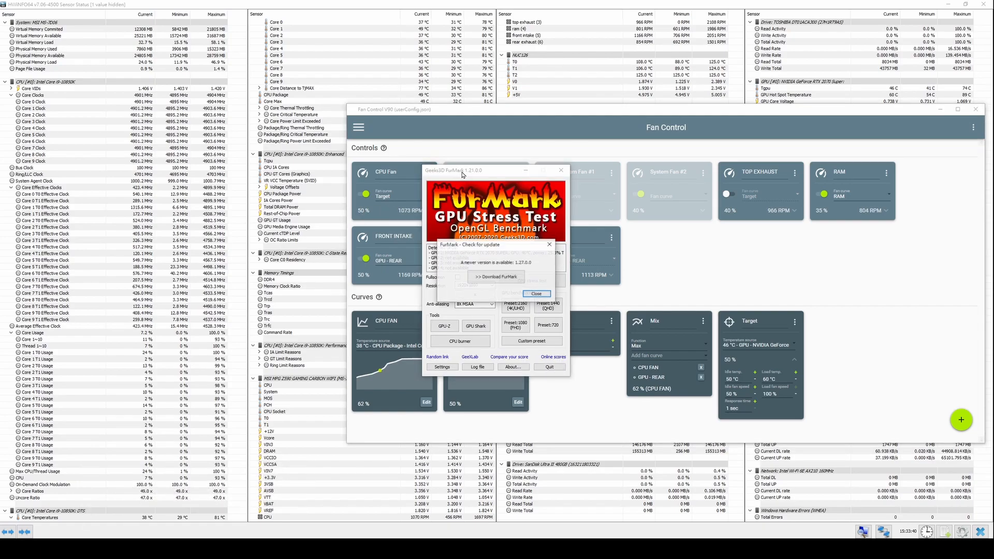
pyautogui.moveTo(462, 171); pyautogui.dragTo(433, 171)
pyautogui.click(552, 244)
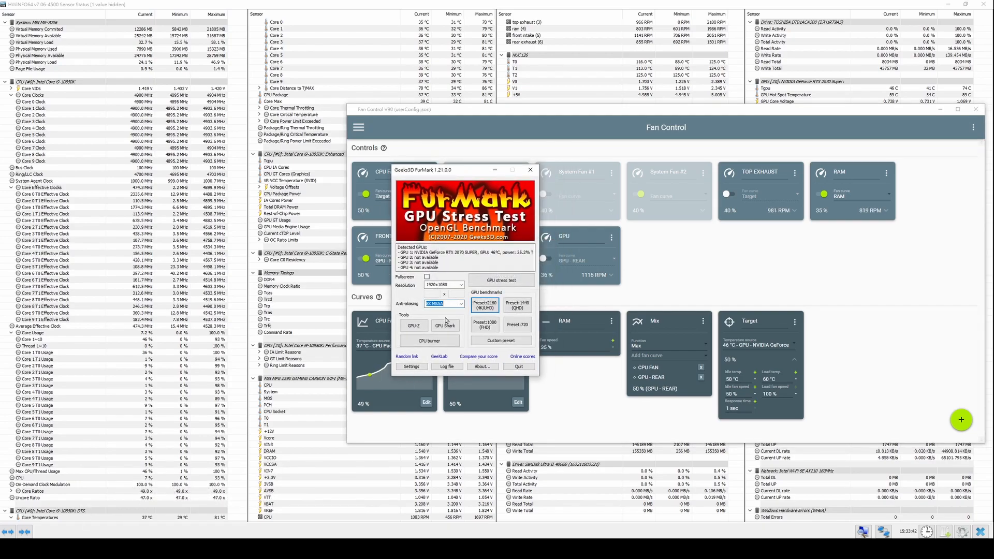
pyautogui.click(451, 304)
pyautogui.click(442, 312)
# - Run the FurMark GPU stress test with its render window moved below the Fan Control cards, and end the test
pyautogui.click(492, 281)
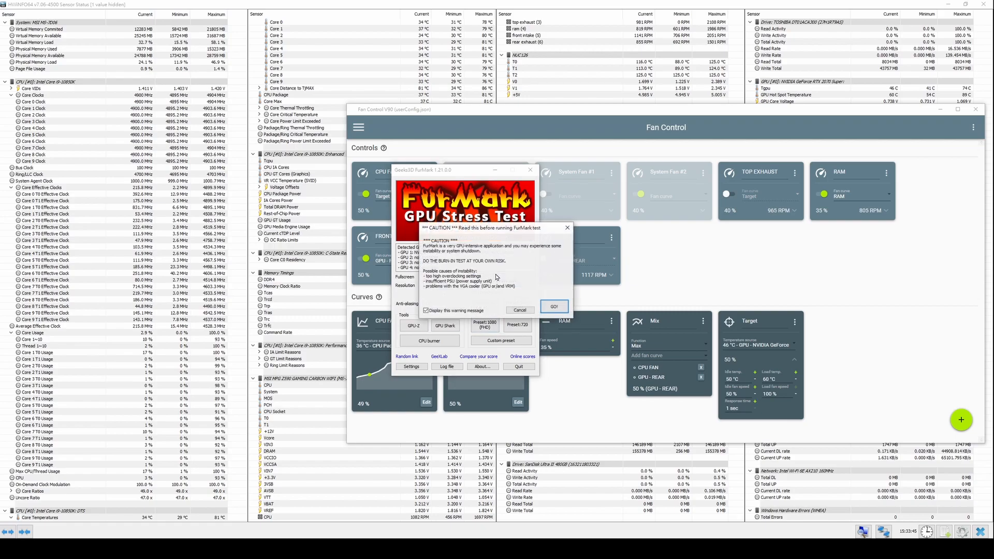
pyautogui.click(553, 306)
pyautogui.moveTo(518, 78); pyautogui.dragTo(488, 429)
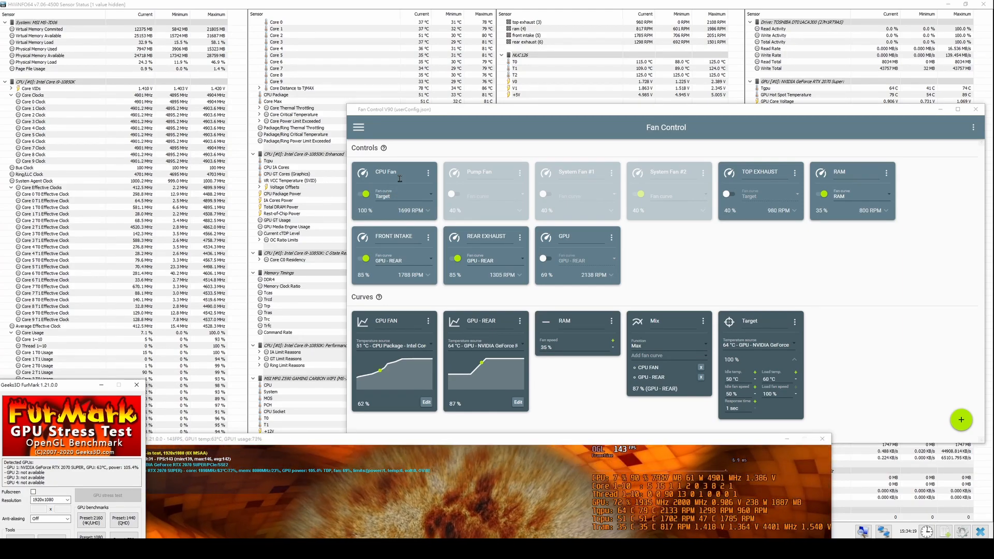
pyautogui.click(822, 439)
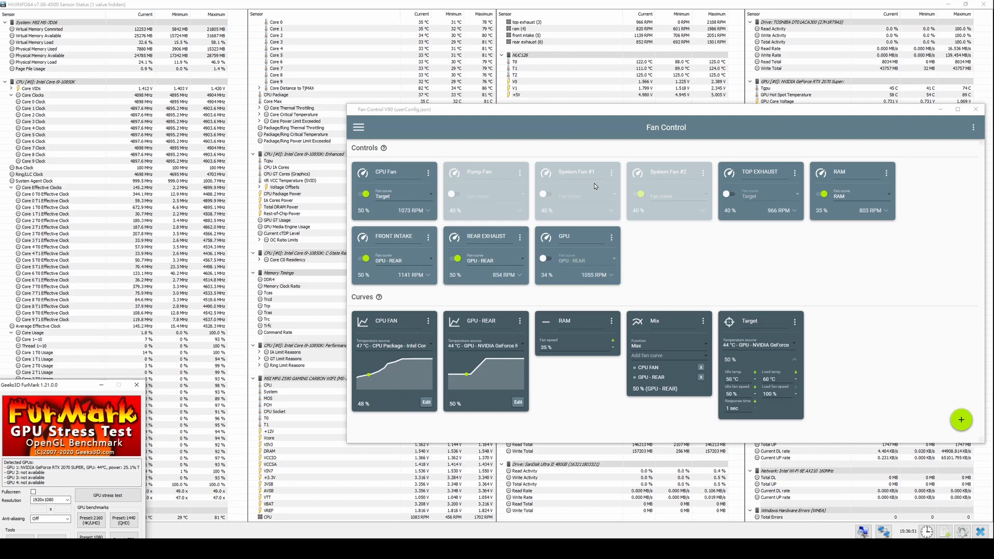
# - Enable Start minimized in the Fan Control settings
pyautogui.click(361, 127)
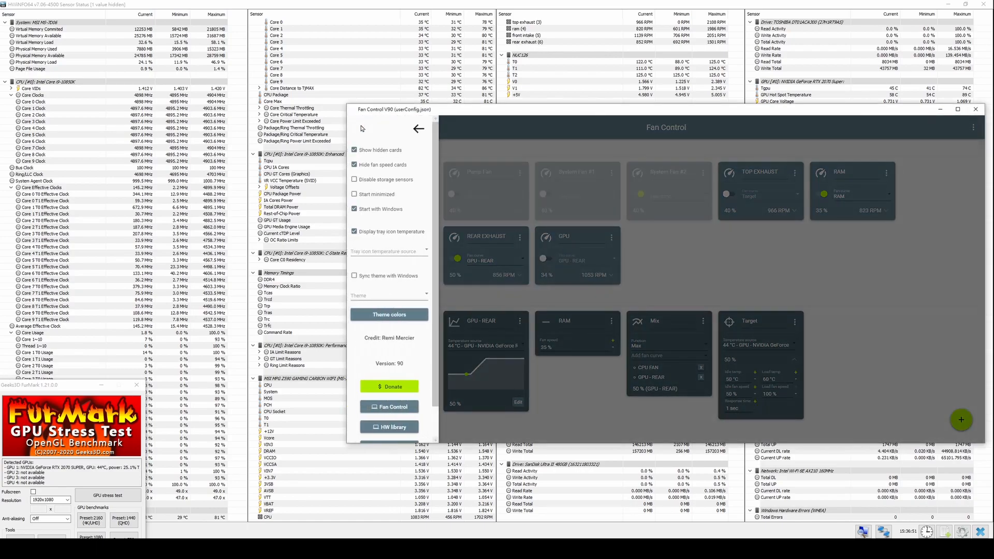
pyautogui.click(418, 128)
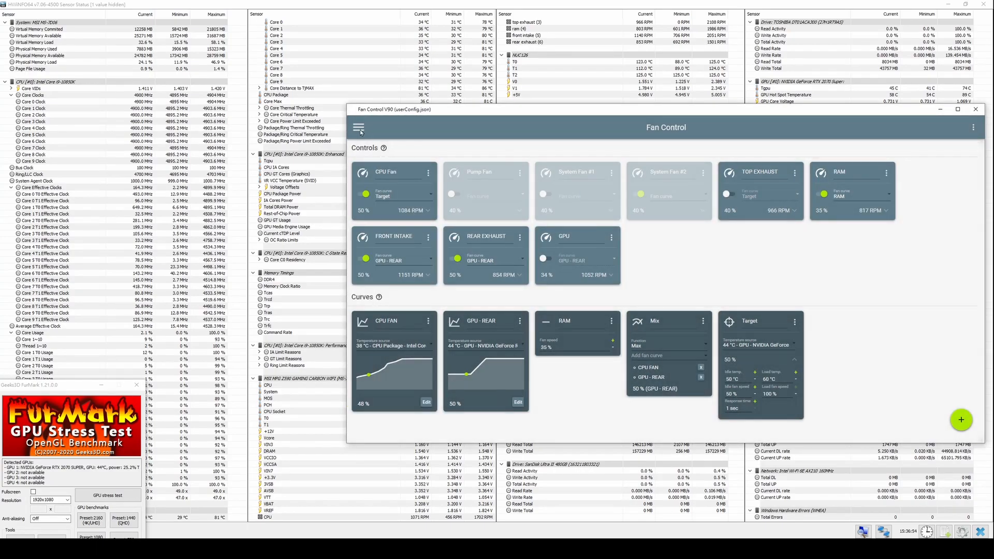
pyautogui.click(361, 131)
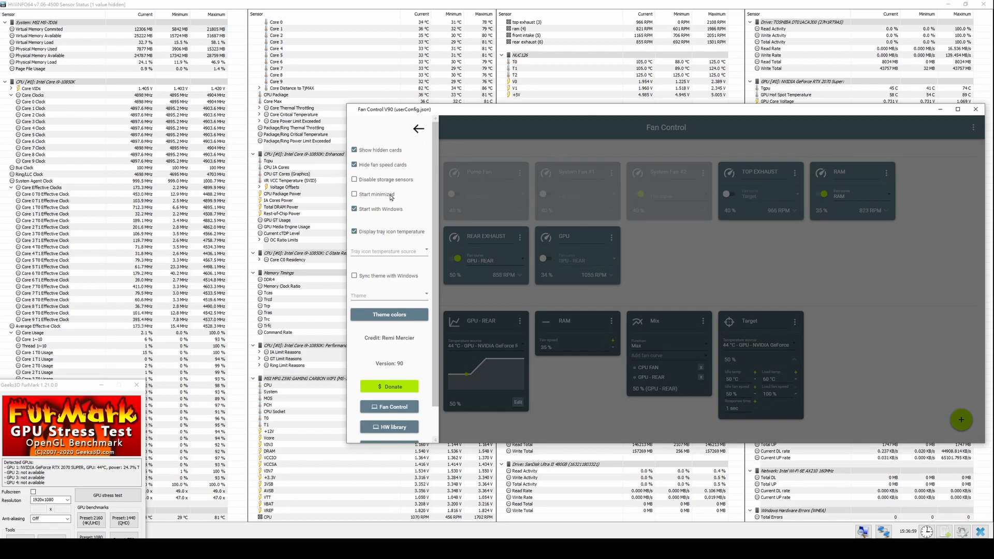
pyautogui.click(391, 196)
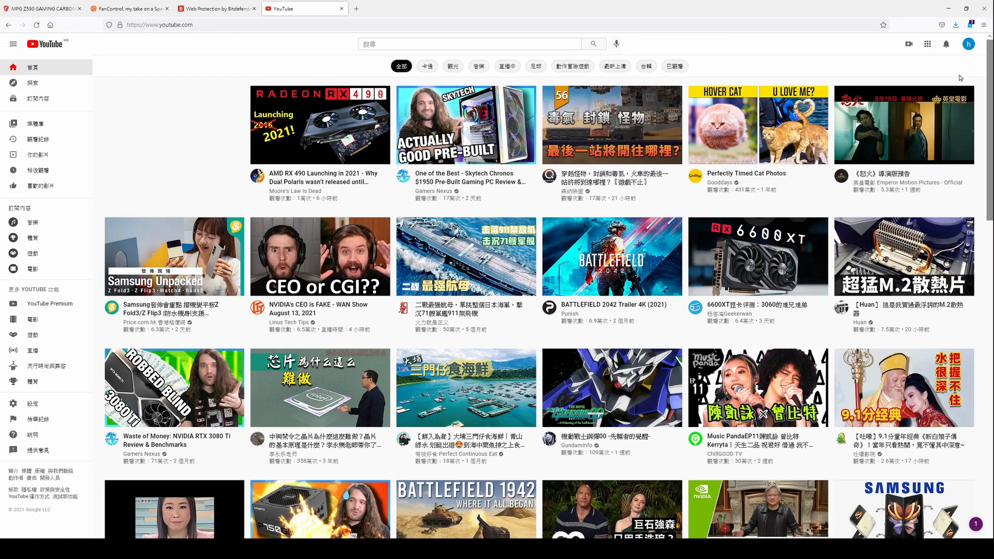
# - In the browser, open the RMSoftware YouTube channel, subscribe to it and turn on all notifications
pyautogui.click(359, 15)
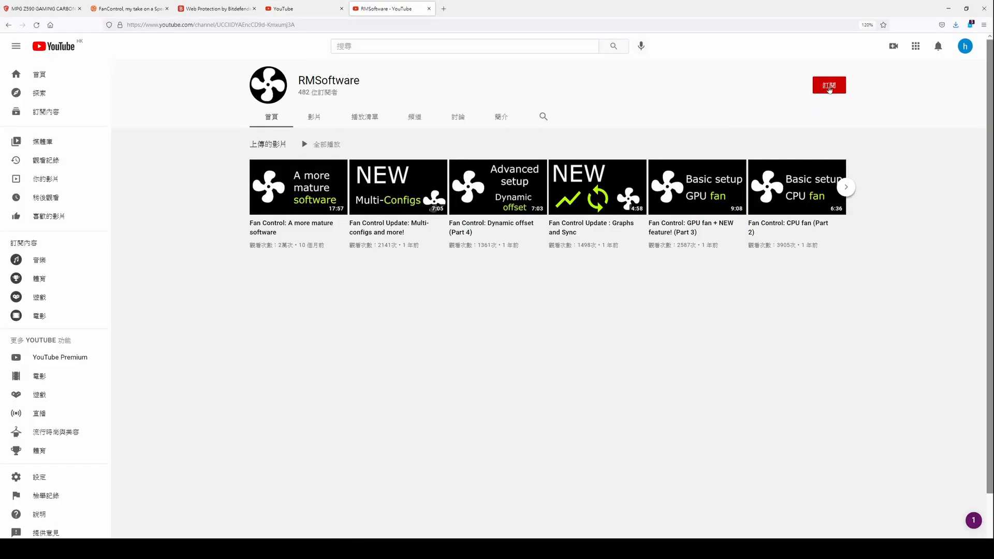
pyautogui.click(829, 87)
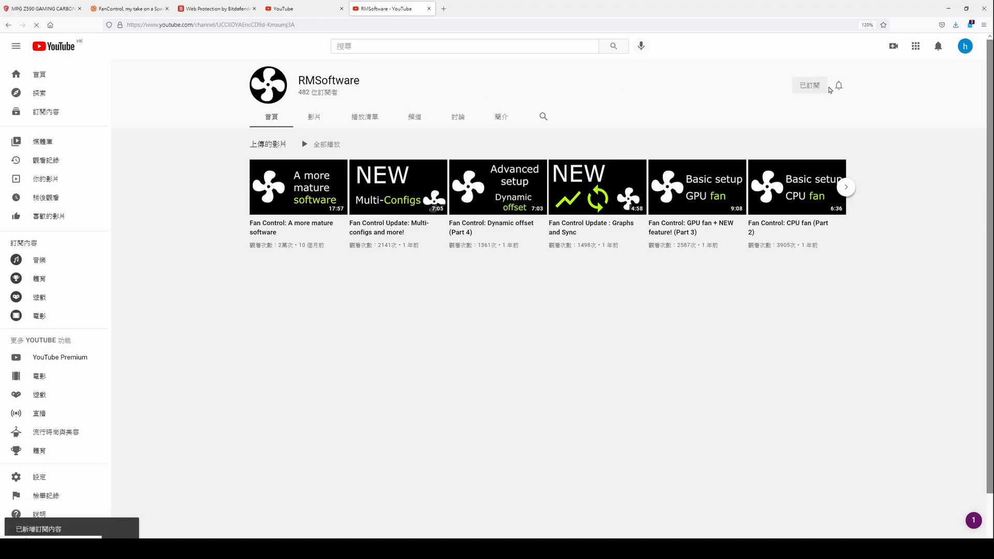
pyautogui.click(839, 87)
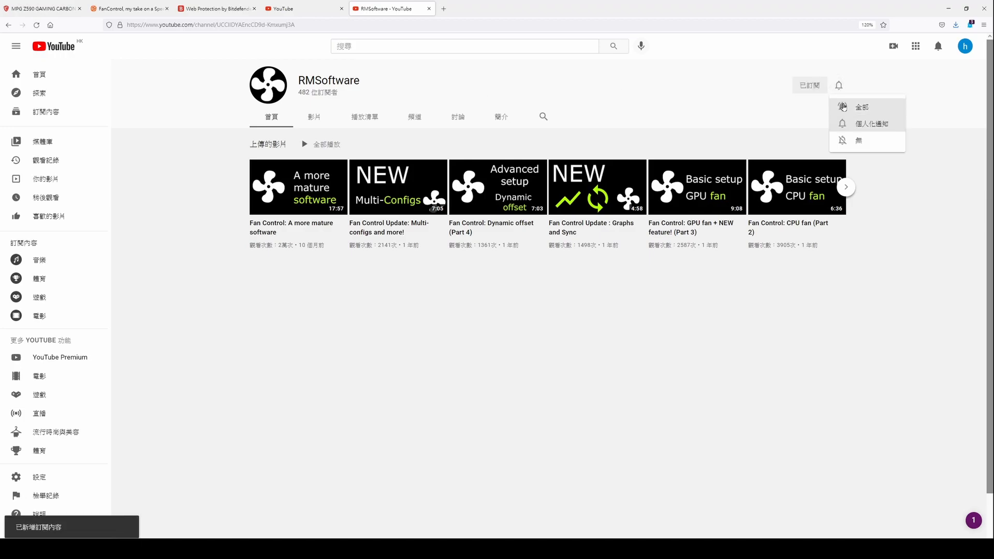
pyautogui.click(844, 107)
# - Switch back to Fan Control, open its donation page and start a one-time 6.90 USD donation with PayPal
pyautogui.click(340, 549)
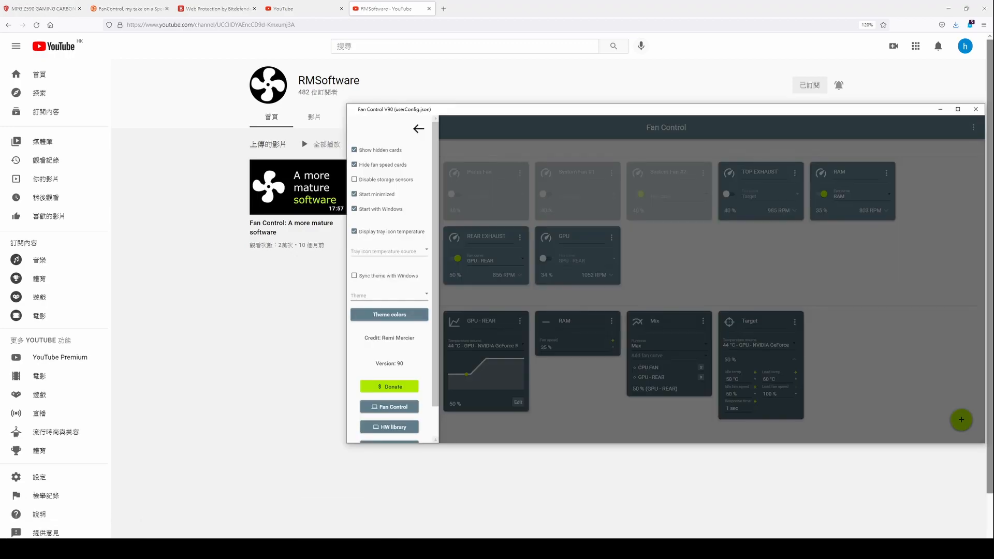
pyautogui.moveTo(532, 116); pyautogui.dragTo(480, 119)
pyautogui.click(368, 132)
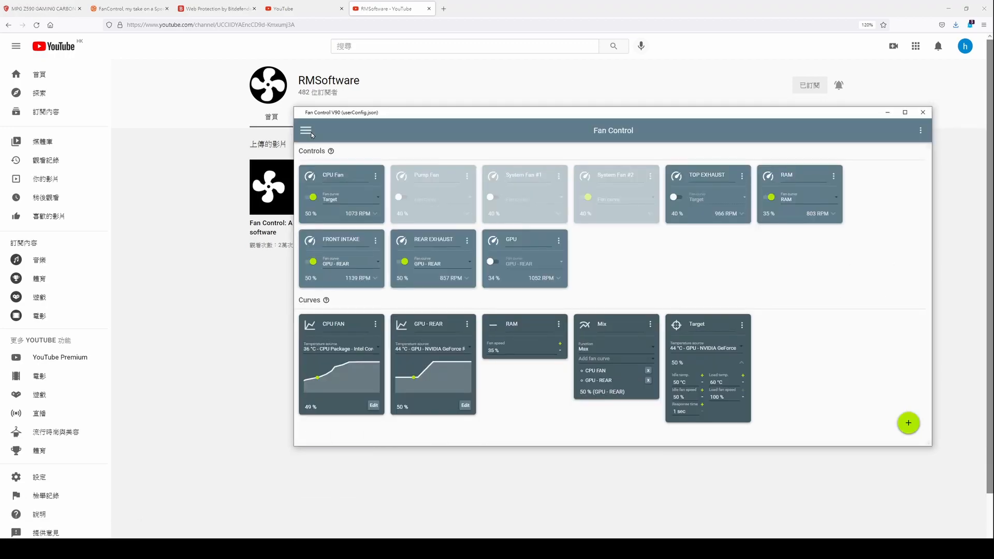
pyautogui.click(312, 134)
pyautogui.scroll(-2, 343, 249)
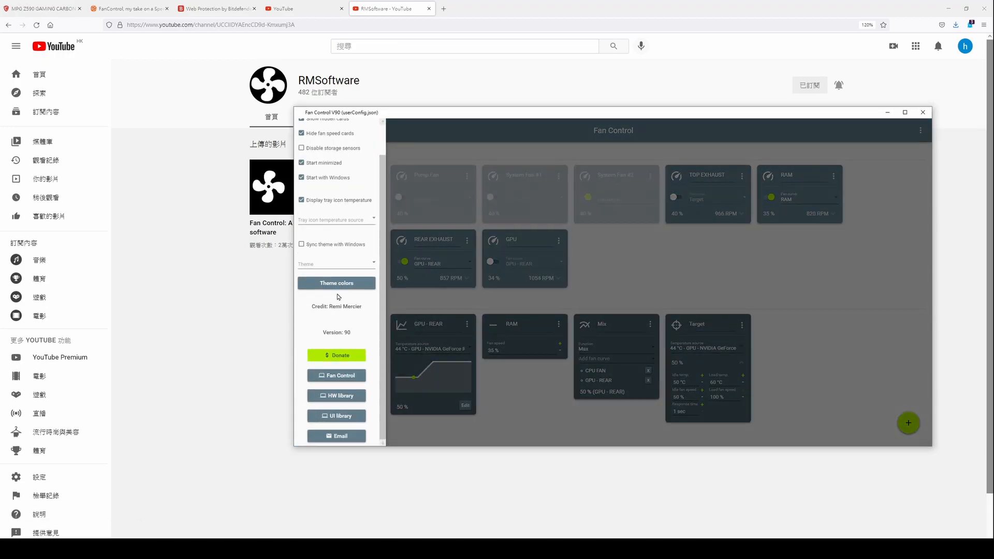
pyautogui.click(336, 355)
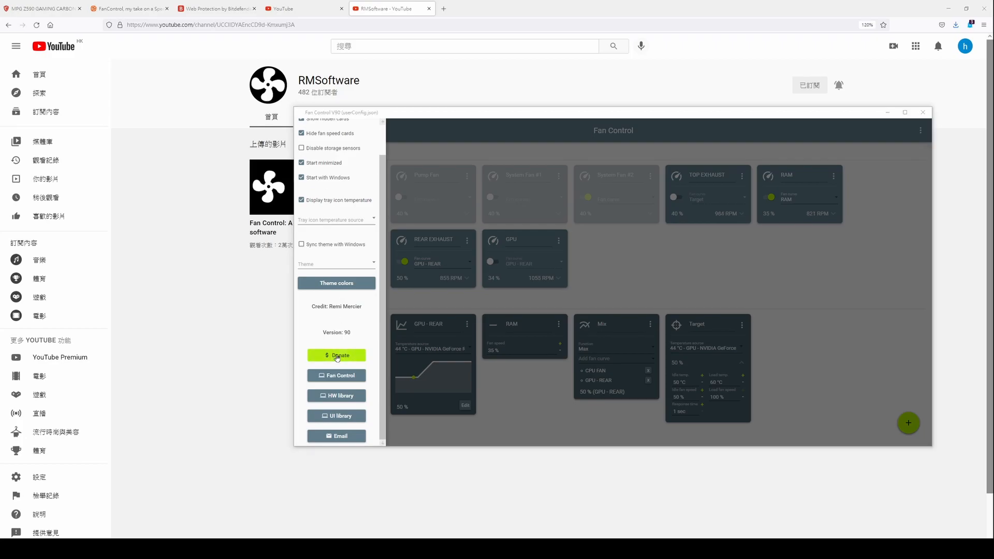
pyautogui.write('690')
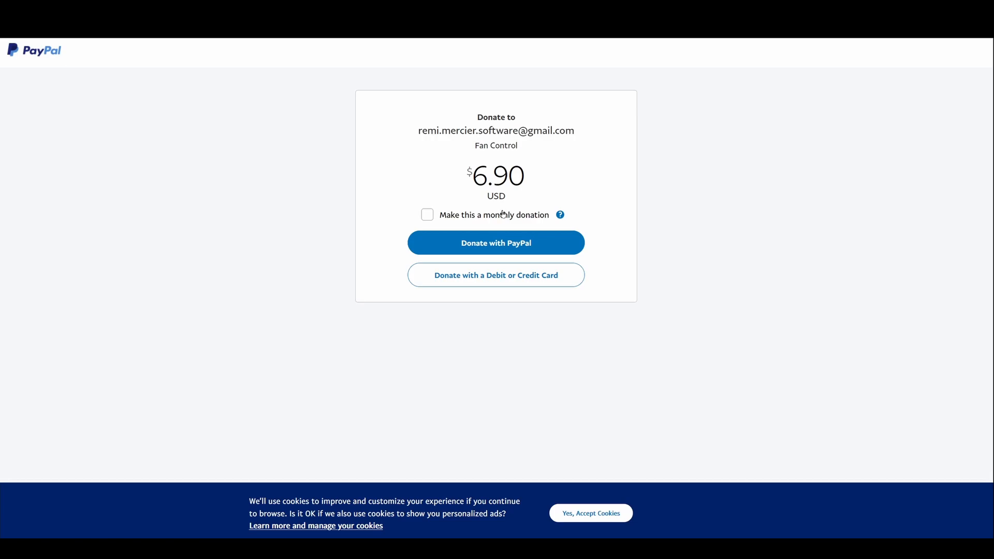
pyautogui.click(501, 242)
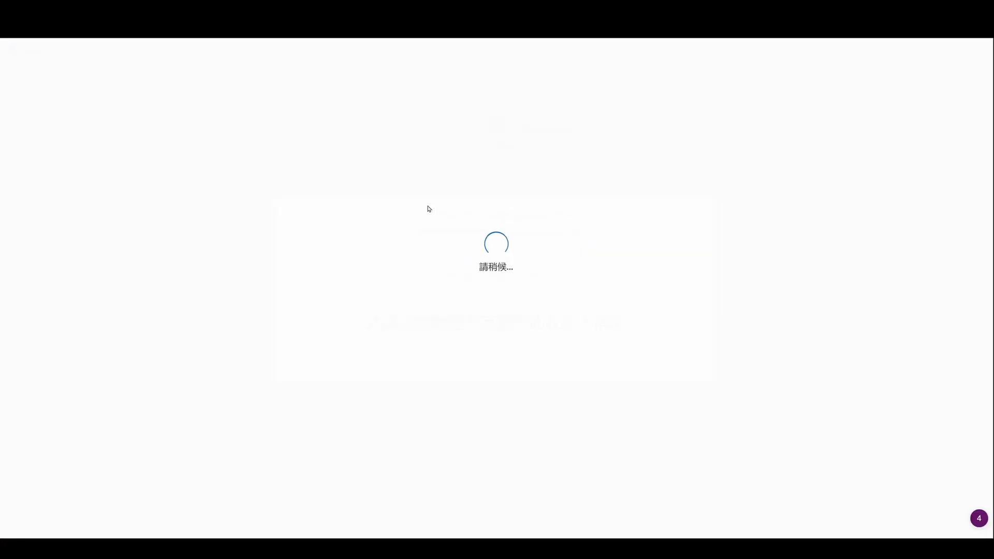